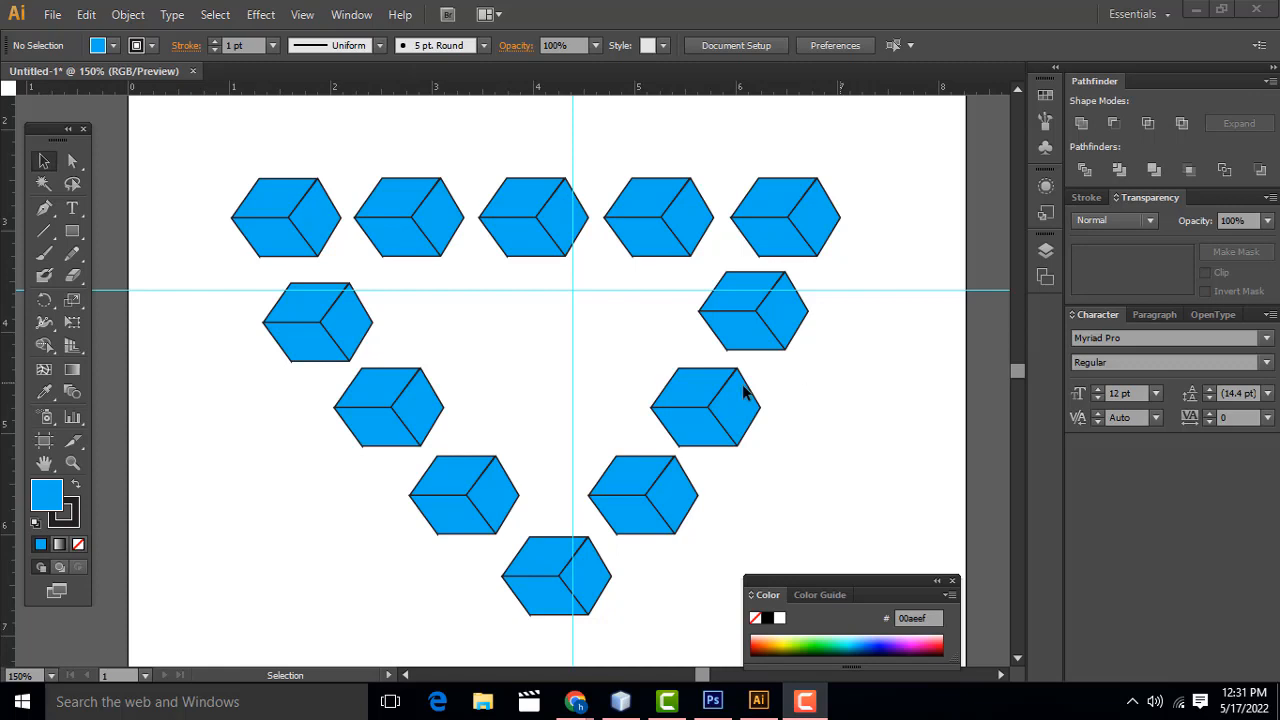
Create a new portrait A4 document with one artboard, inch units, RGB color mode and 300 ppi raster effects
{"action": "left_click", "coordinate": [50, 16]}
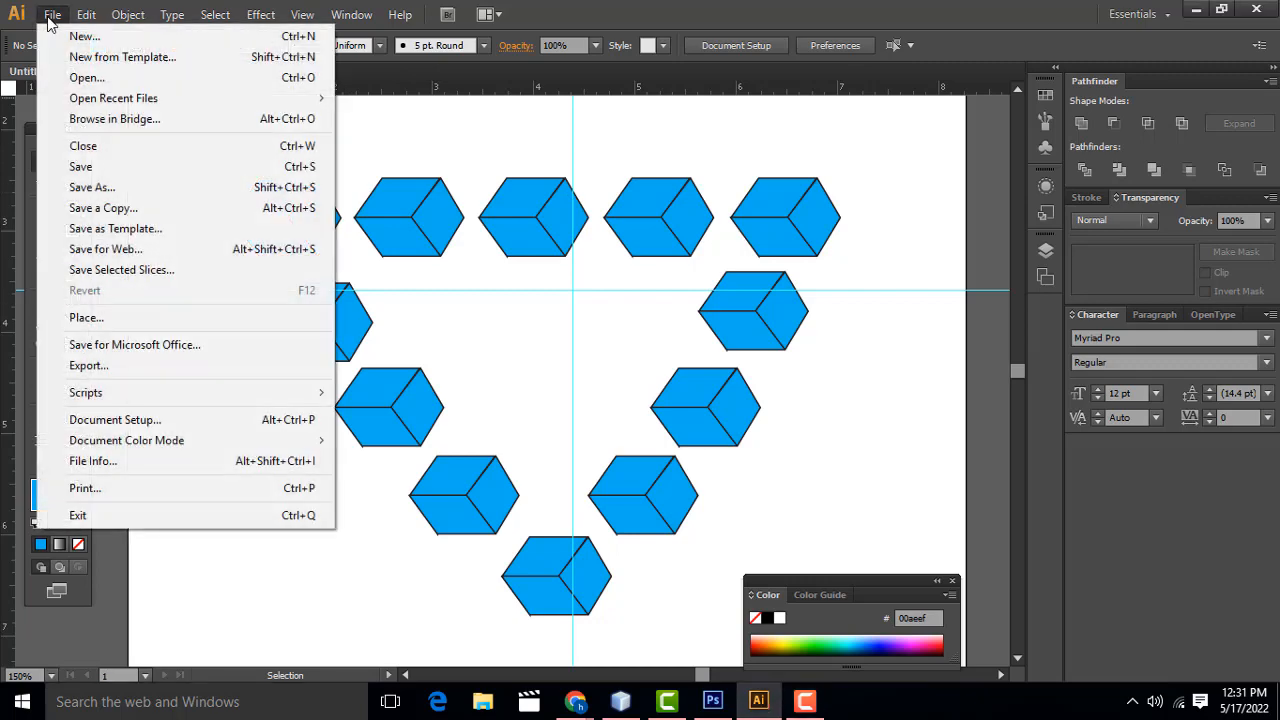
{"action": "left_click", "coordinate": [66, 37]}
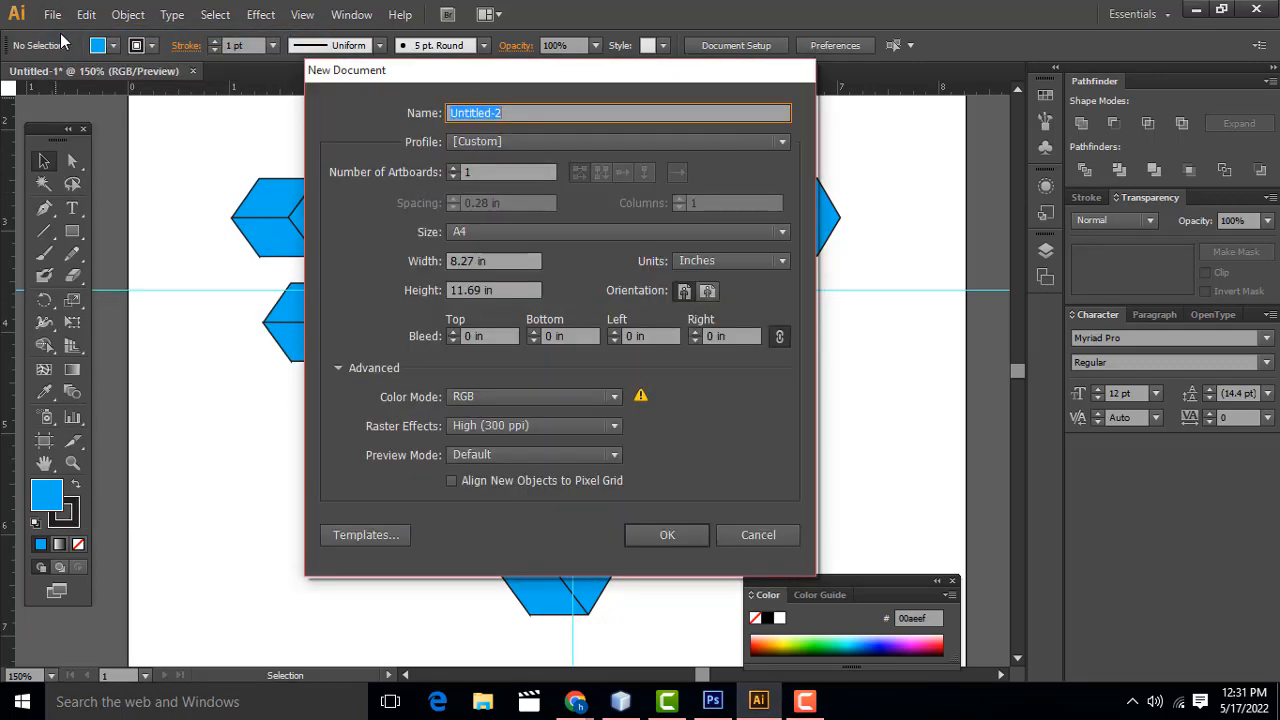
{"action": "left_click", "coordinate": [667, 533]}
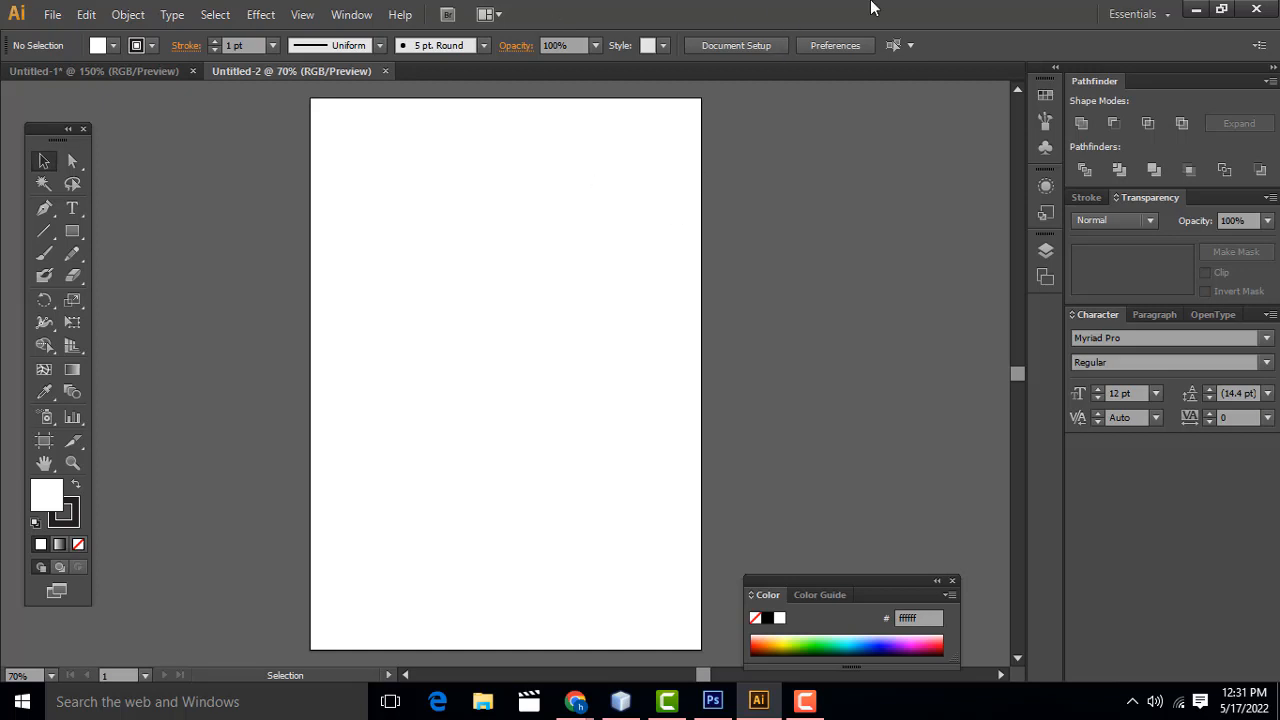
{"action": "key", "text": "ctrl+1"}
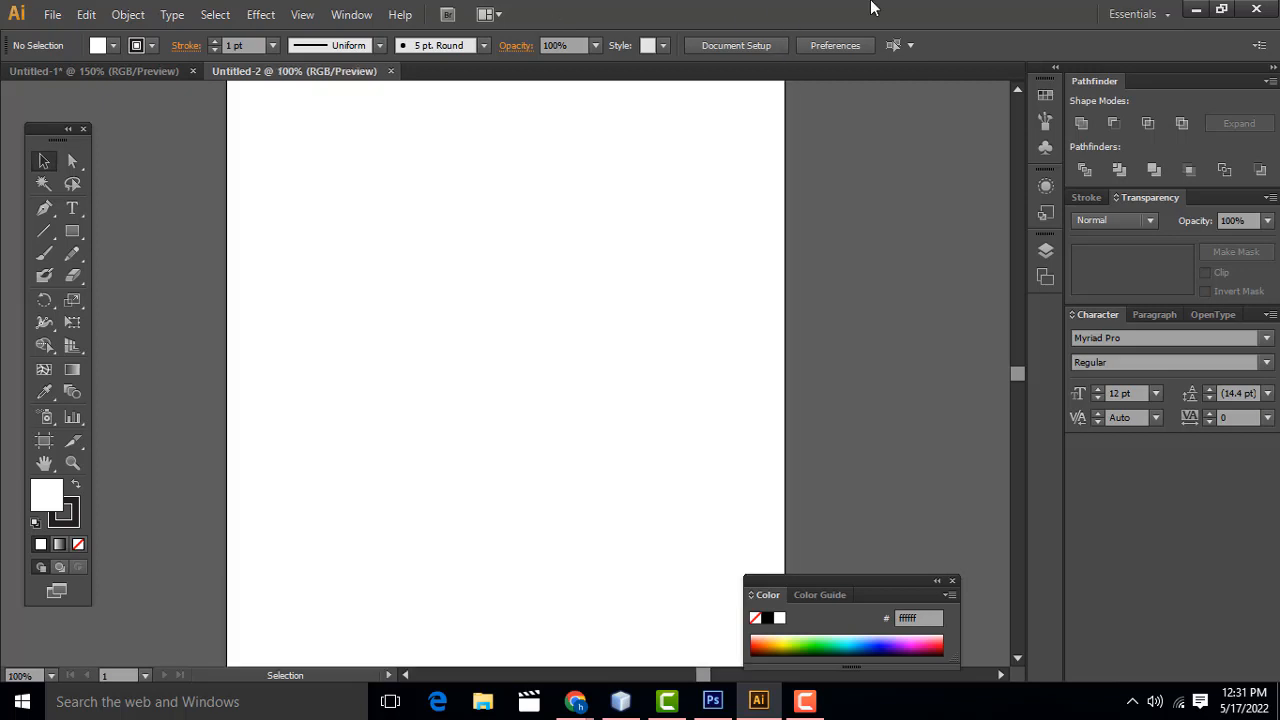
{"action": "key", "text": "ctrl+plus"}
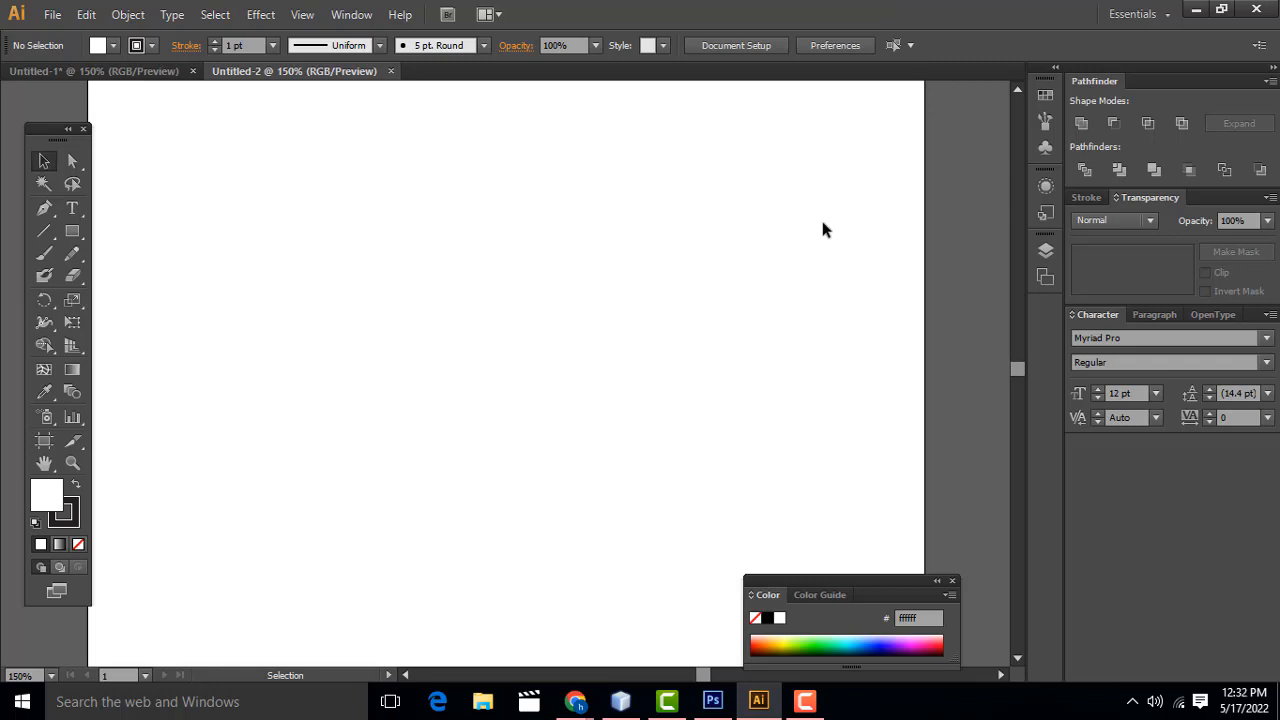
{"action": "scroll", "coordinate": [850, 220], "scroll_direction": "up", "scroll_amount": 1}
{"action": "left_click", "coordinate": [110, 80]}
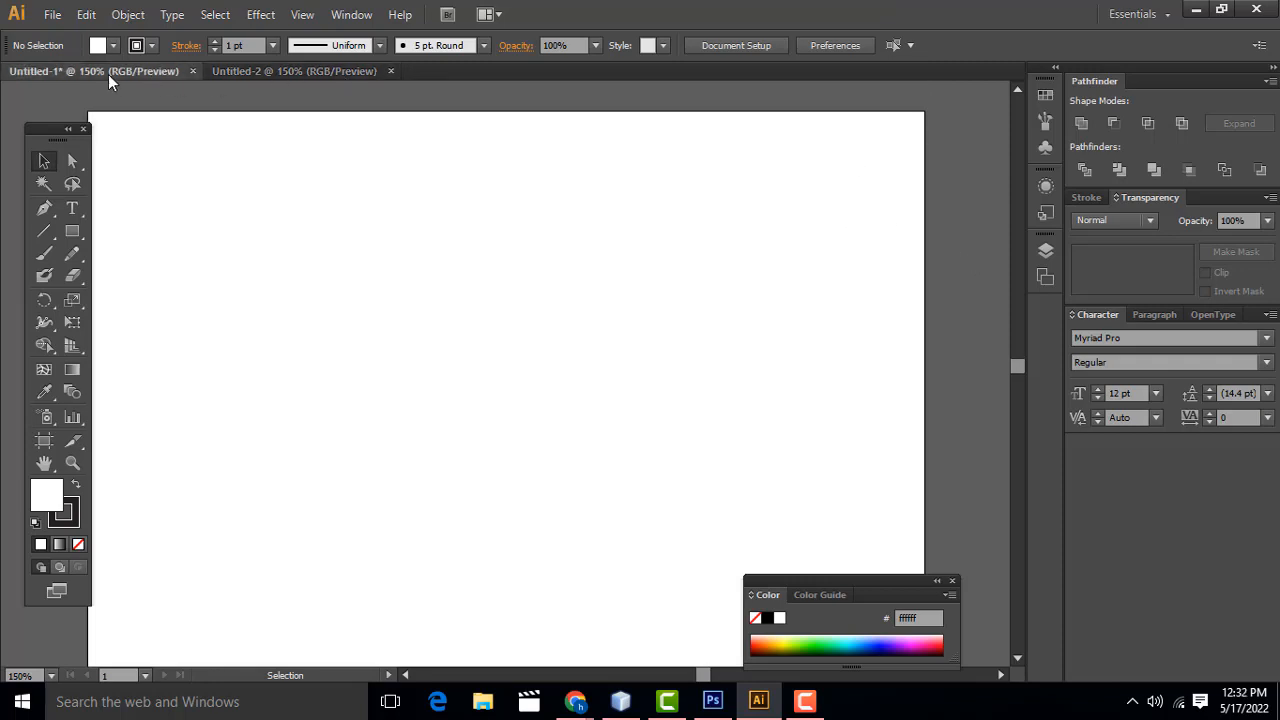
{"action": "left_click", "coordinate": [345, 72]}
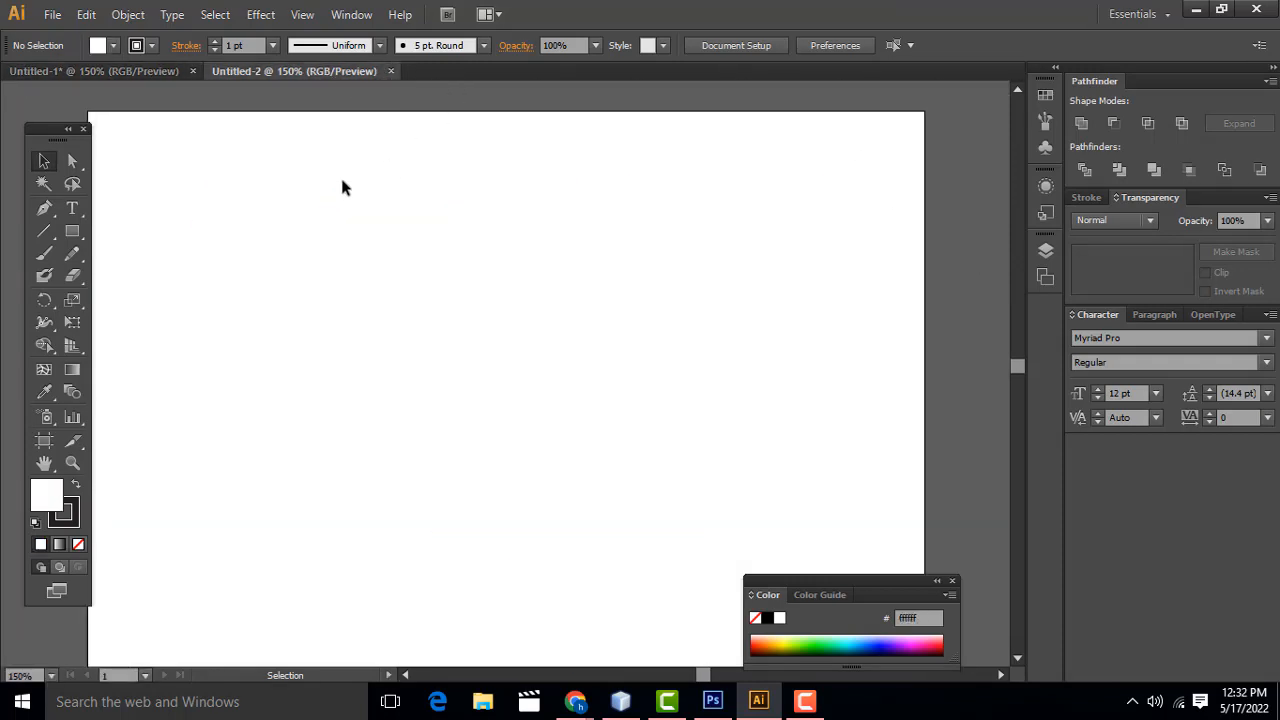
Draw a short horizontal line in the upper-left area of the artboard with the Line Segment tool and deselect it
{"action": "left_click", "coordinate": [50, 236]}
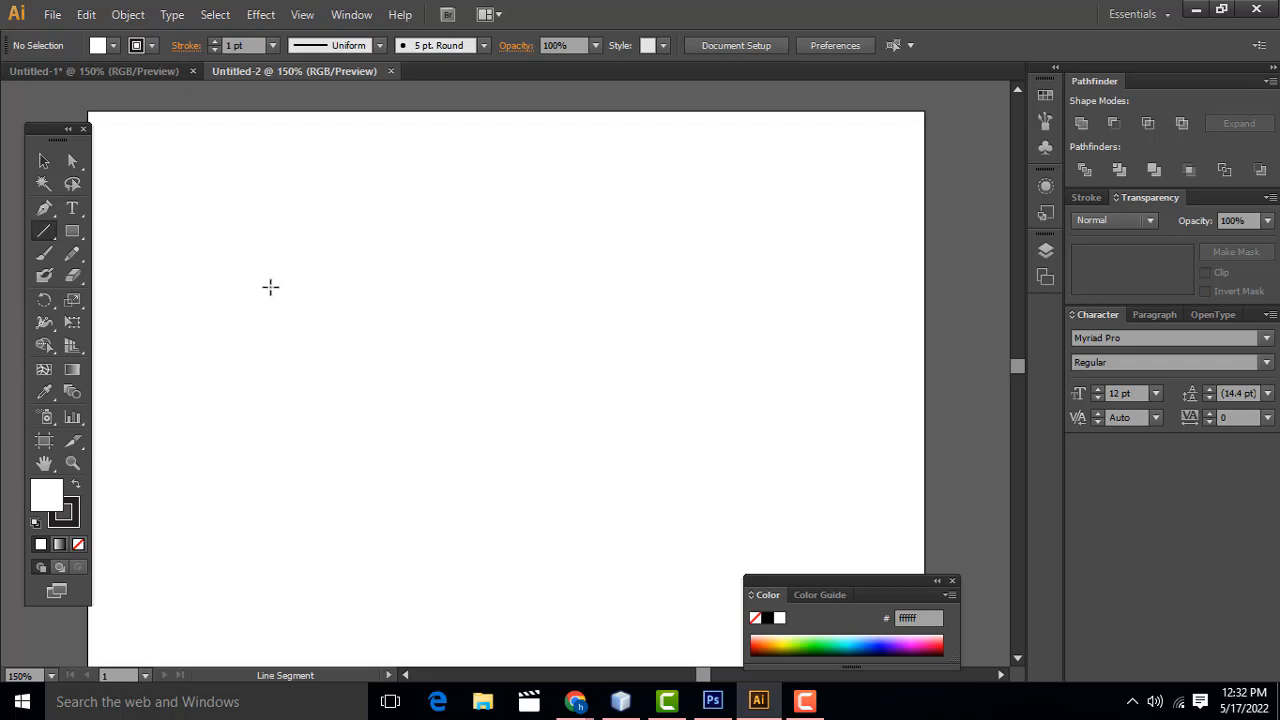
{"action": "left_click", "coordinate": [268, 287]}
{"action": "left_click", "coordinate": [699, 405]}
{"action": "left_click_drag", "start_coordinate": [220, 293], "coordinate": [363, 297]}
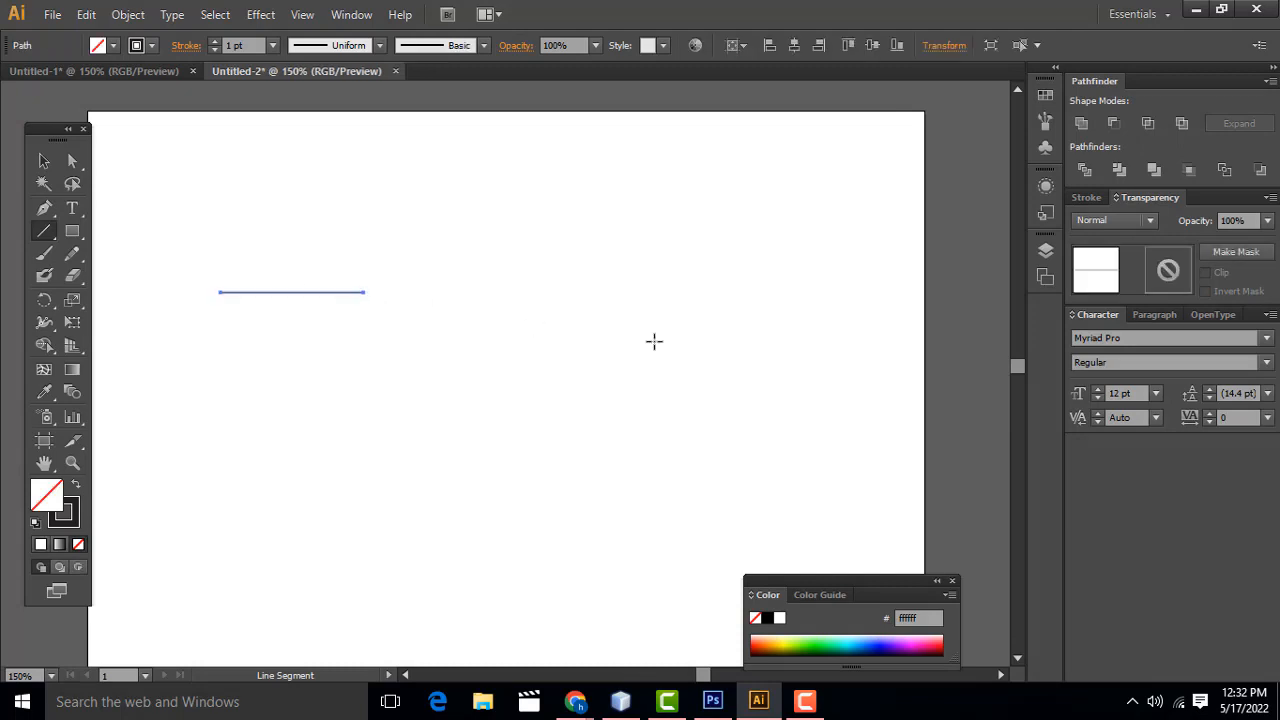
{"action": "left_click", "coordinate": [43, 162]}
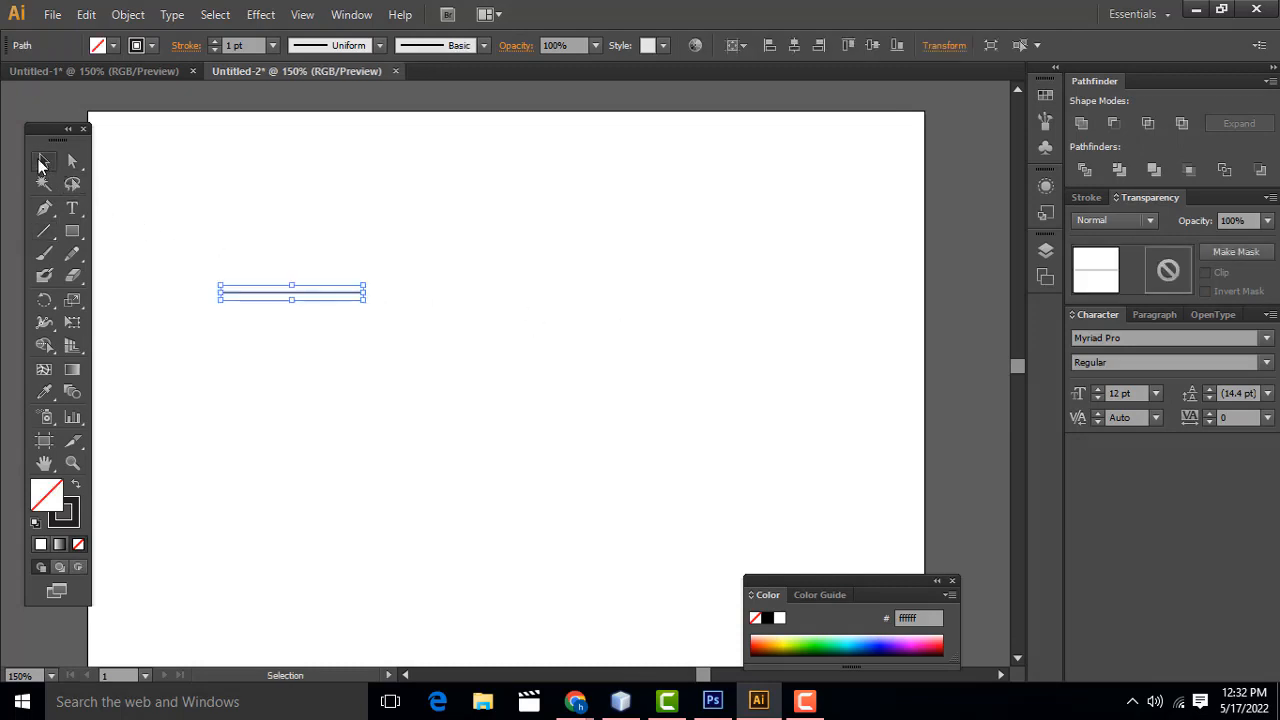
{"action": "left_click", "coordinate": [596, 299]}
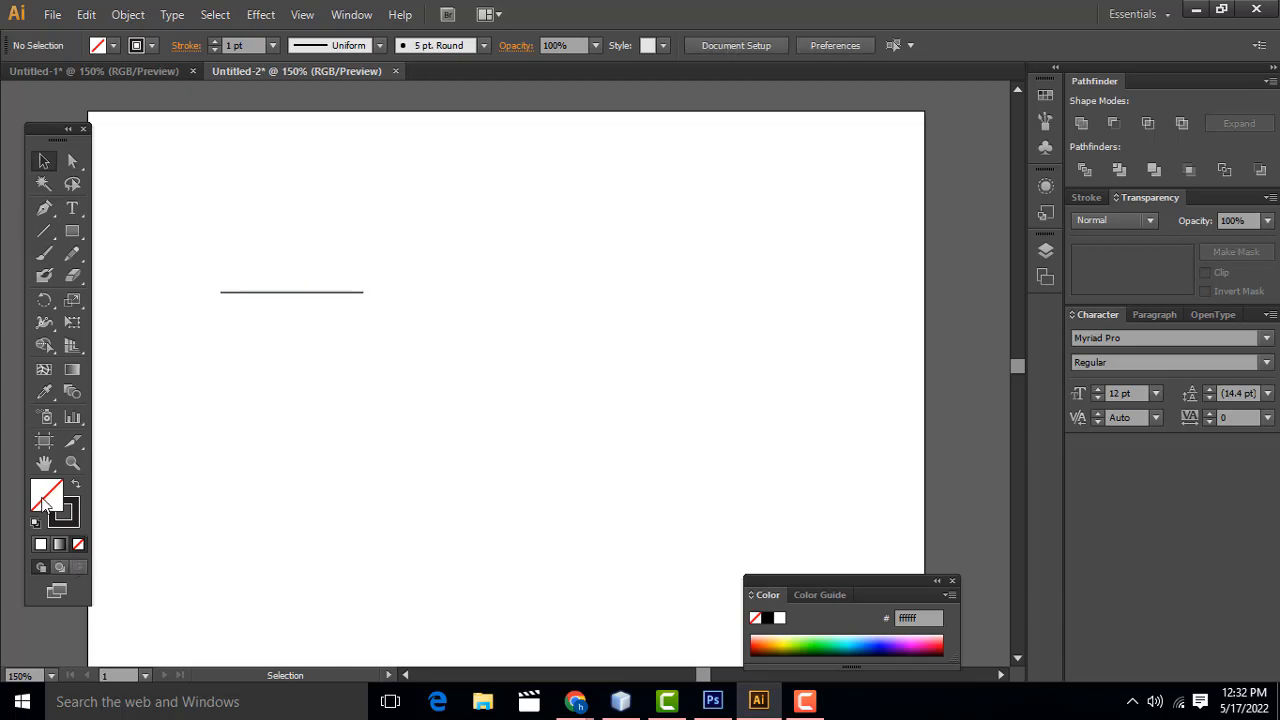
Try a red fill (ea0000) and reset the fill to None
{"action": "double_click", "coordinate": [47, 500]}
{"action": "left_click_drag", "start_coordinate": [344, 218], "coordinate": [366, 134]}
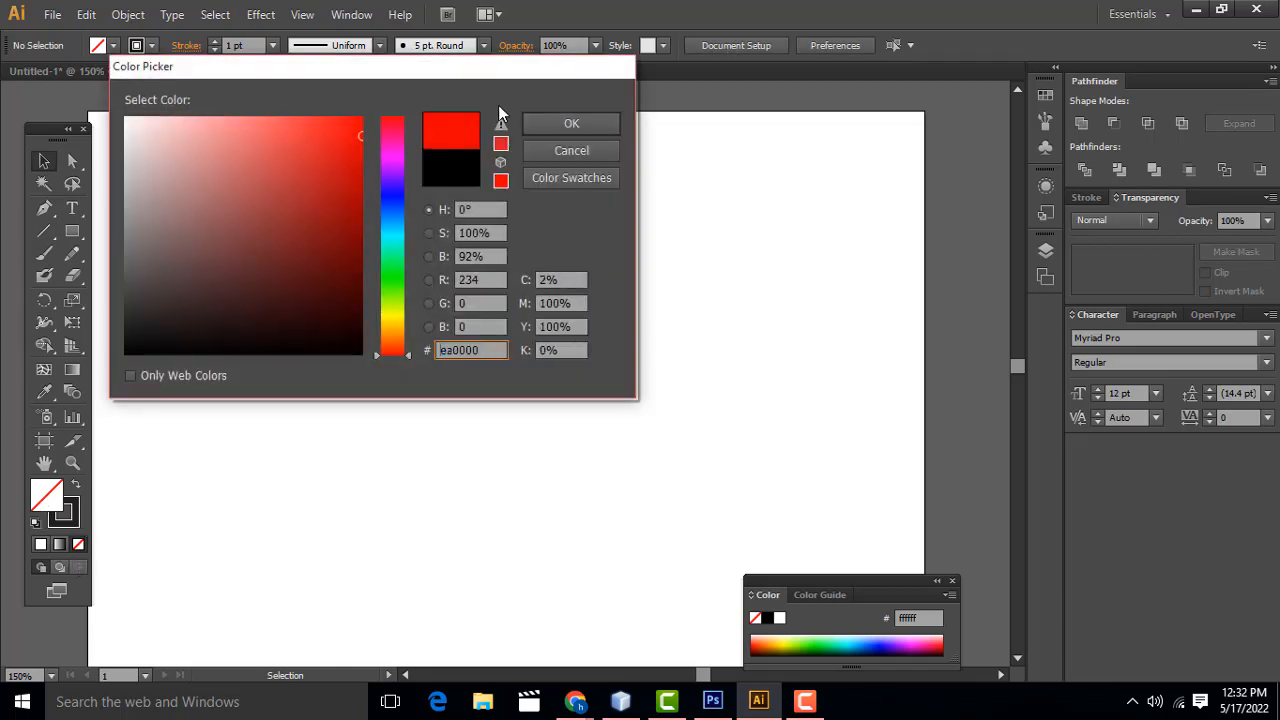
{"action": "left_click", "coordinate": [560, 130]}
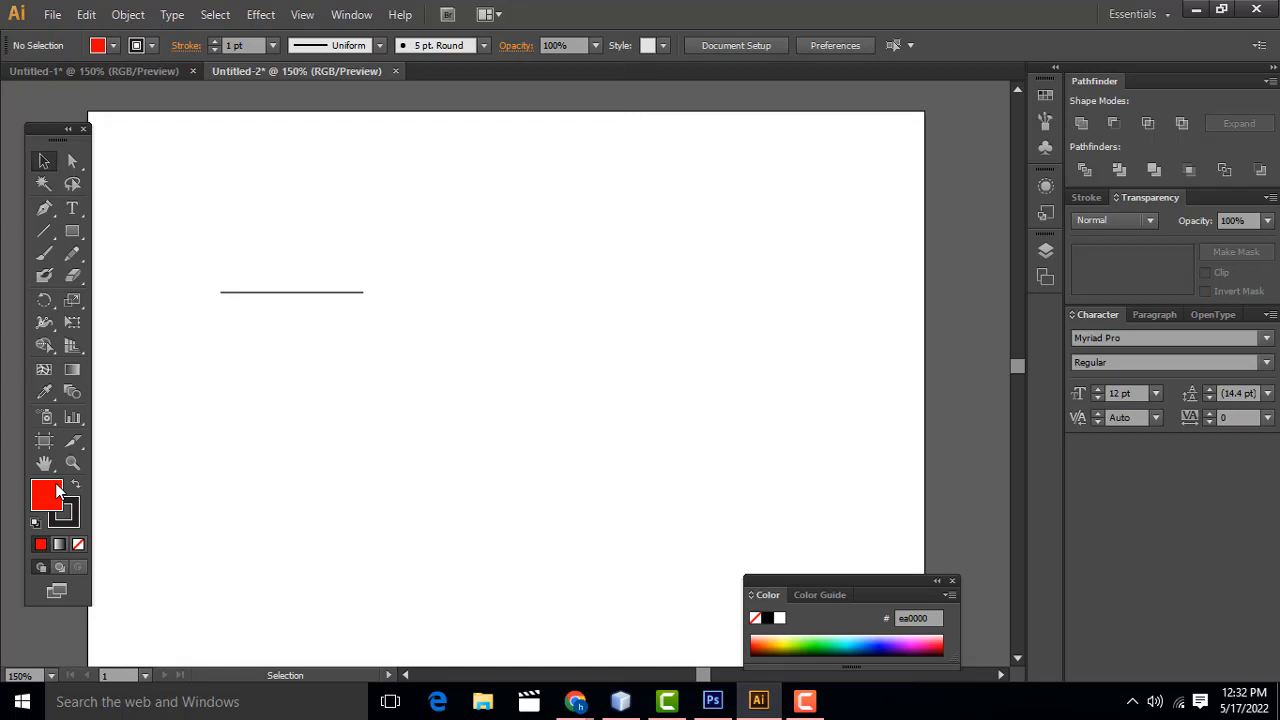
{"action": "left_click", "coordinate": [78, 545]}
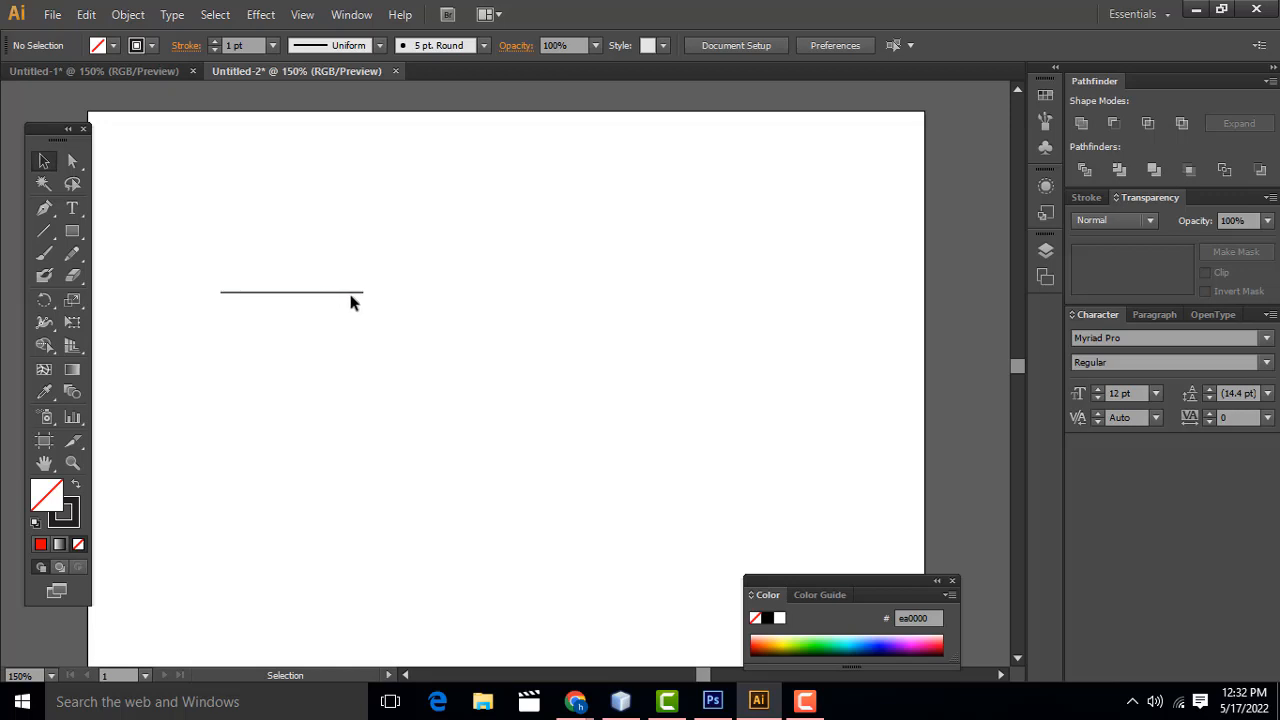
Duplicate the horizontal line, placing the copy below the original and slightly to its right
{"action": "key", "text": "ctrl+equal"}
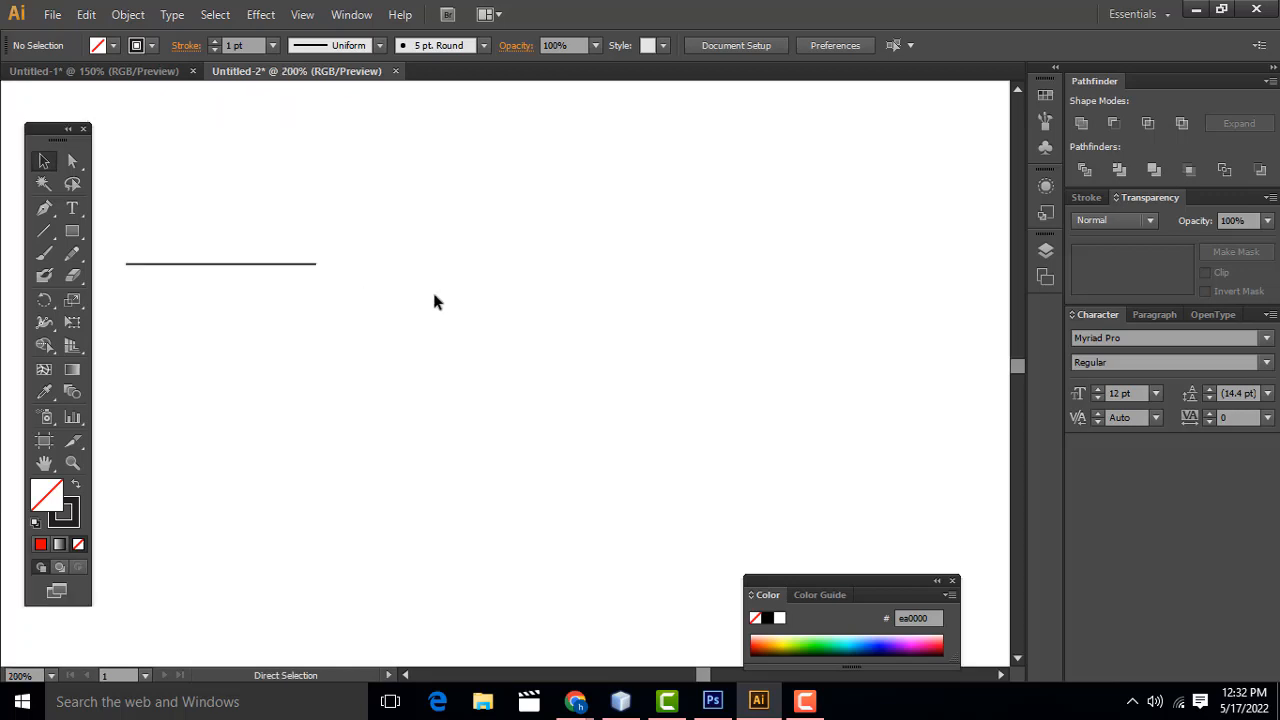
{"action": "key", "text": "space"}
{"action": "left_click_drag", "start_coordinate": [271, 329], "coordinate": [406, 360]}
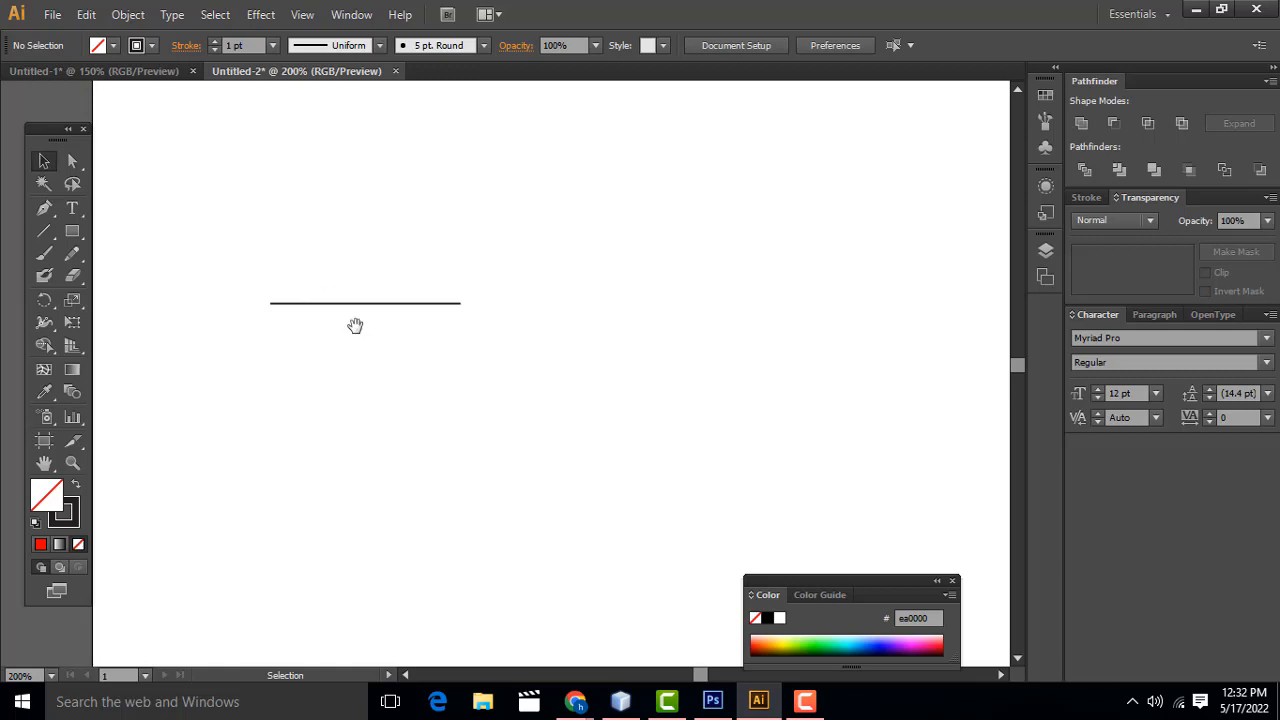
{"action": "left_click_drag", "start_coordinate": [355, 325], "coordinate": [397, 382]}
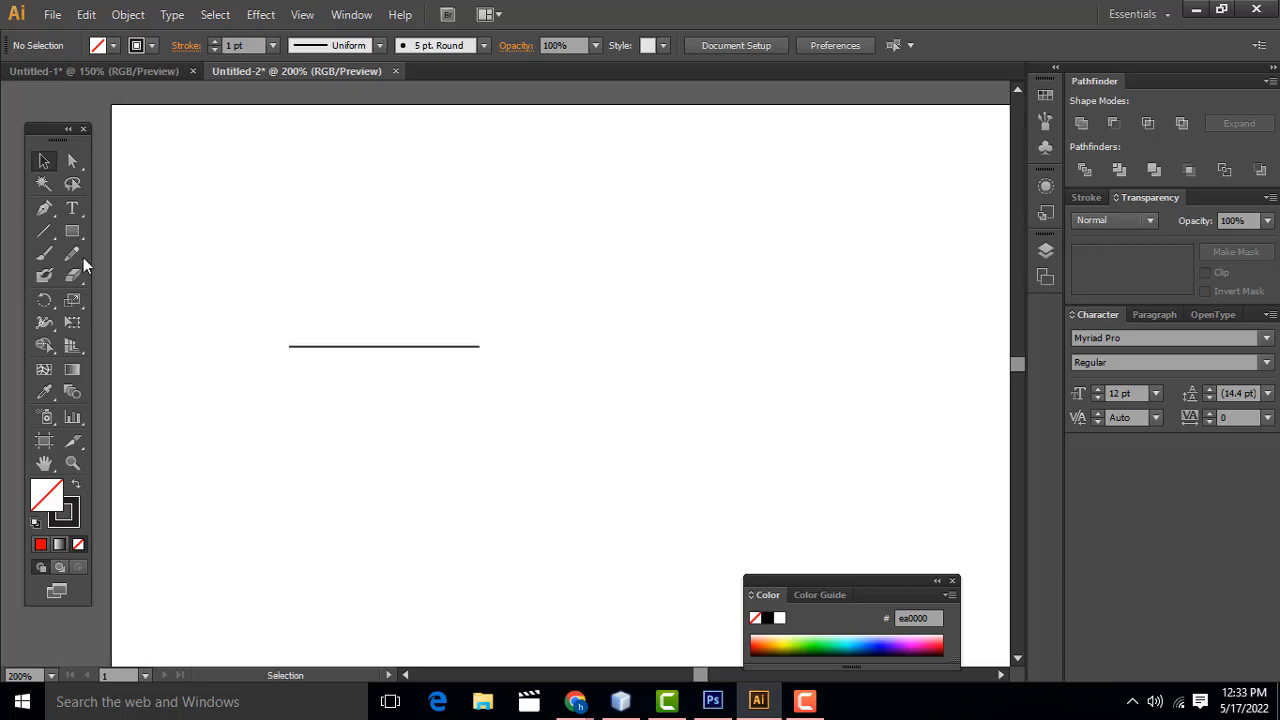
{"action": "left_click", "coordinate": [360, 347]}
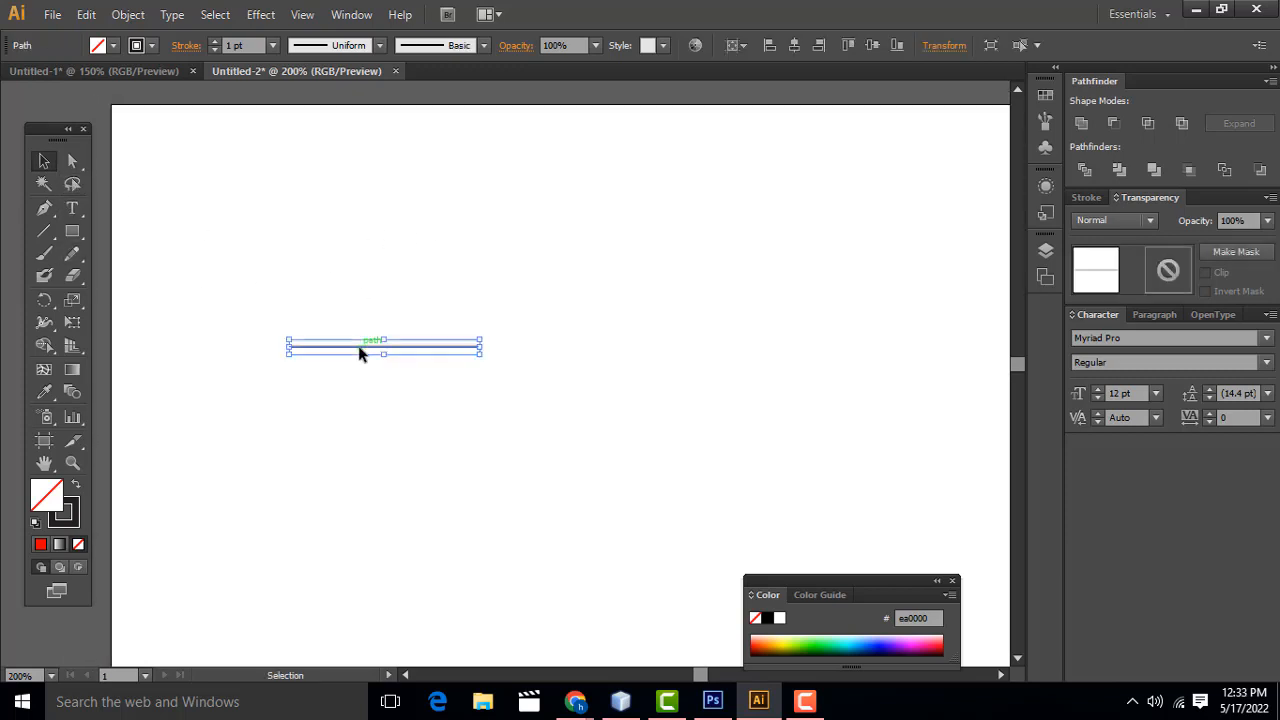
{"action": "left_click_drag", "start_coordinate": [360, 350], "coordinate": [424, 420]}
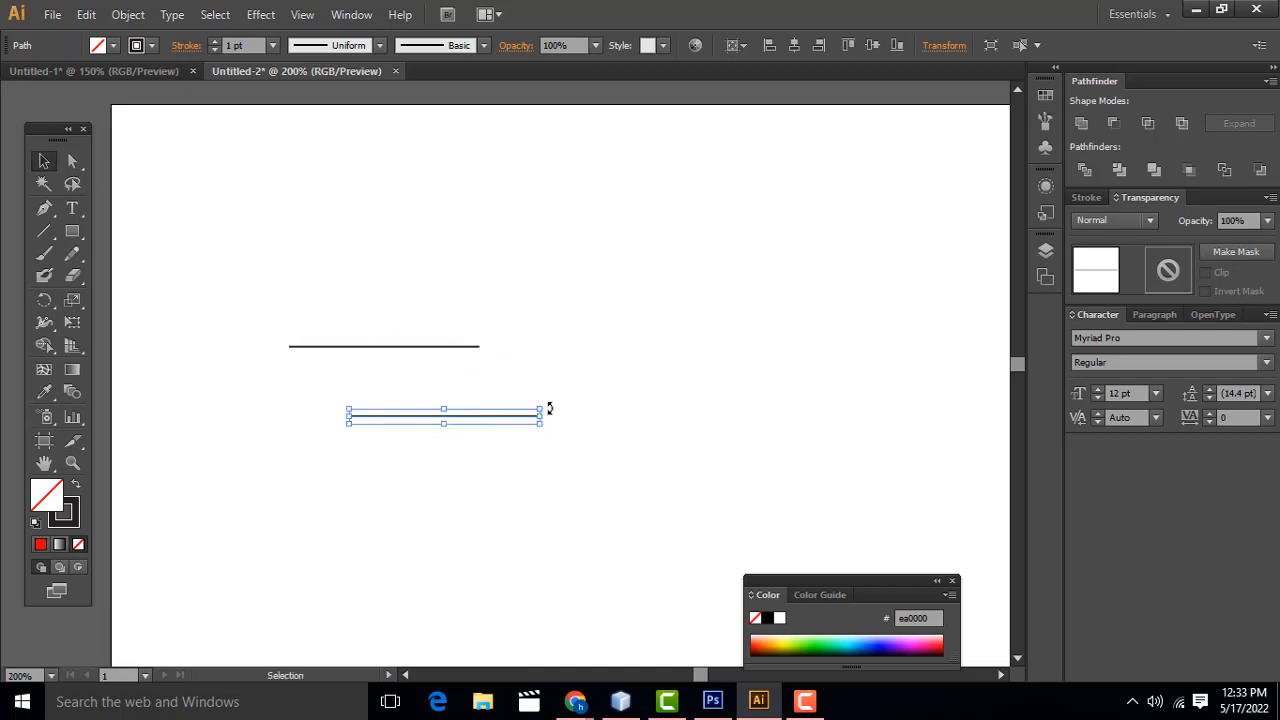
Rotate the copied line and move it so it rises diagonally rightward from the horizontal line's right end
{"action": "left_click_drag", "start_coordinate": [549, 408], "coordinate": [547, 445]}
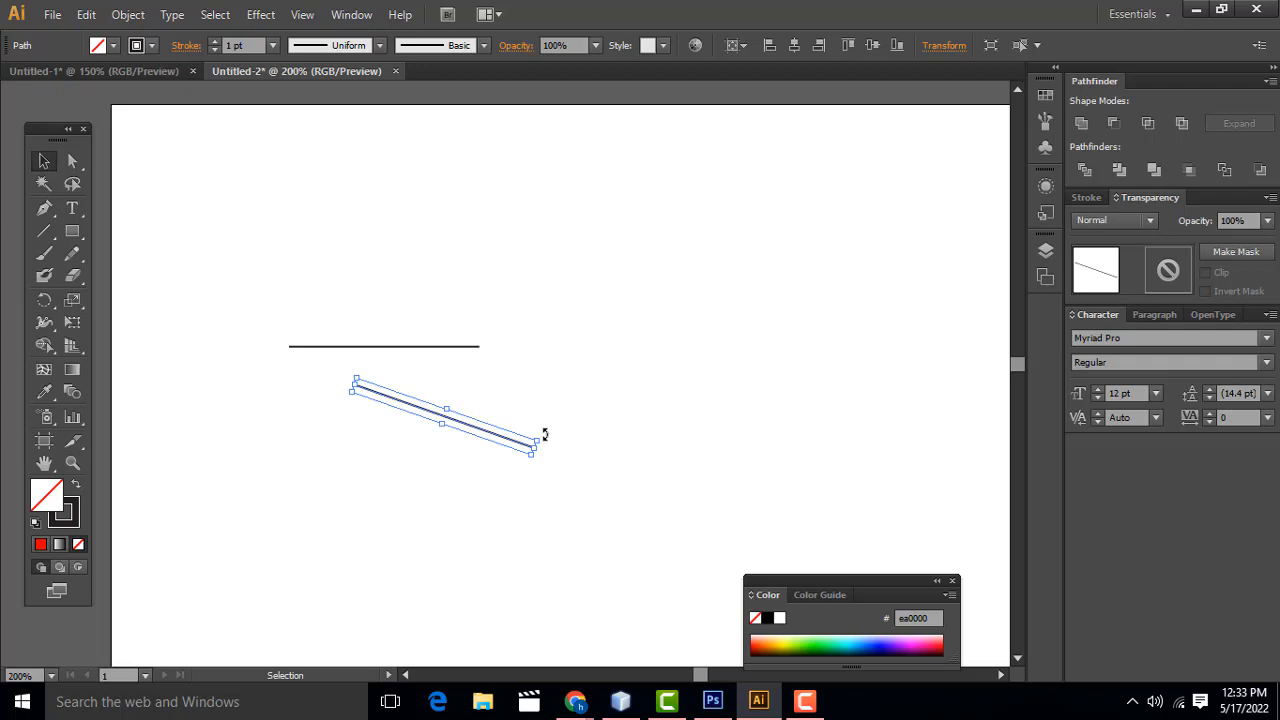
{"action": "left_click_drag", "start_coordinate": [544, 434], "coordinate": [484, 492]}
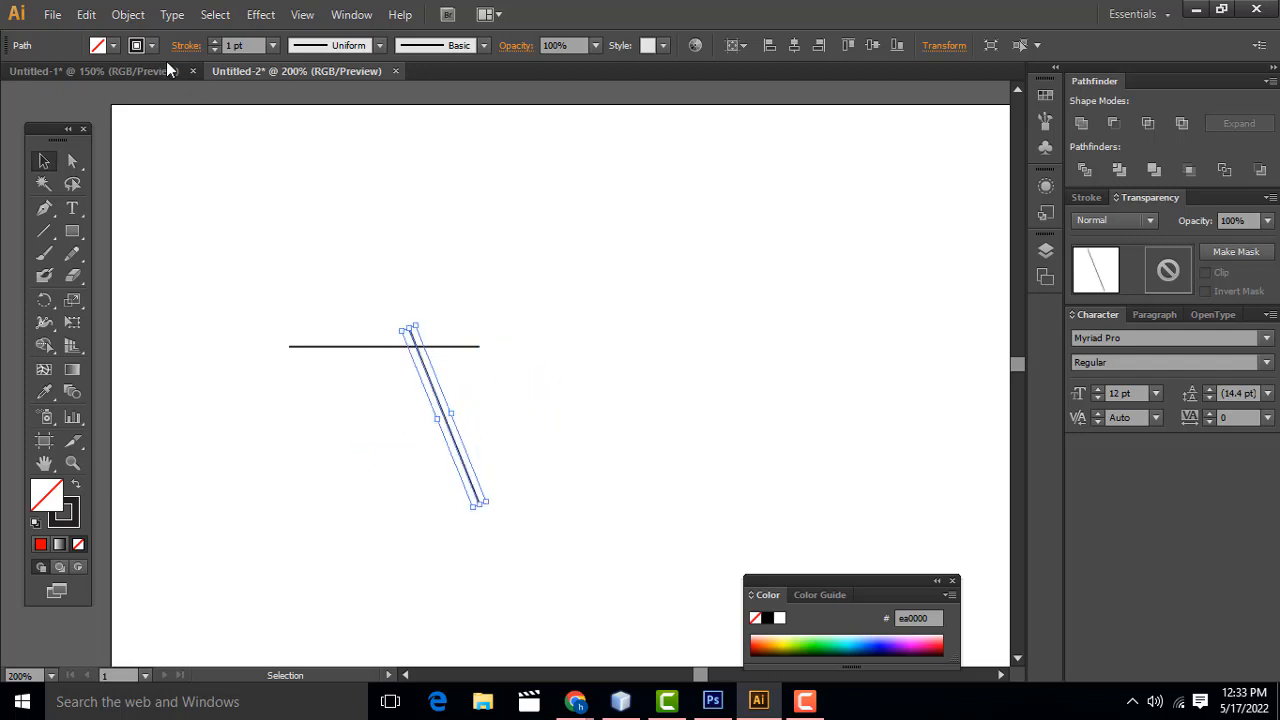
{"action": "left_click", "coordinate": [99, 73]}
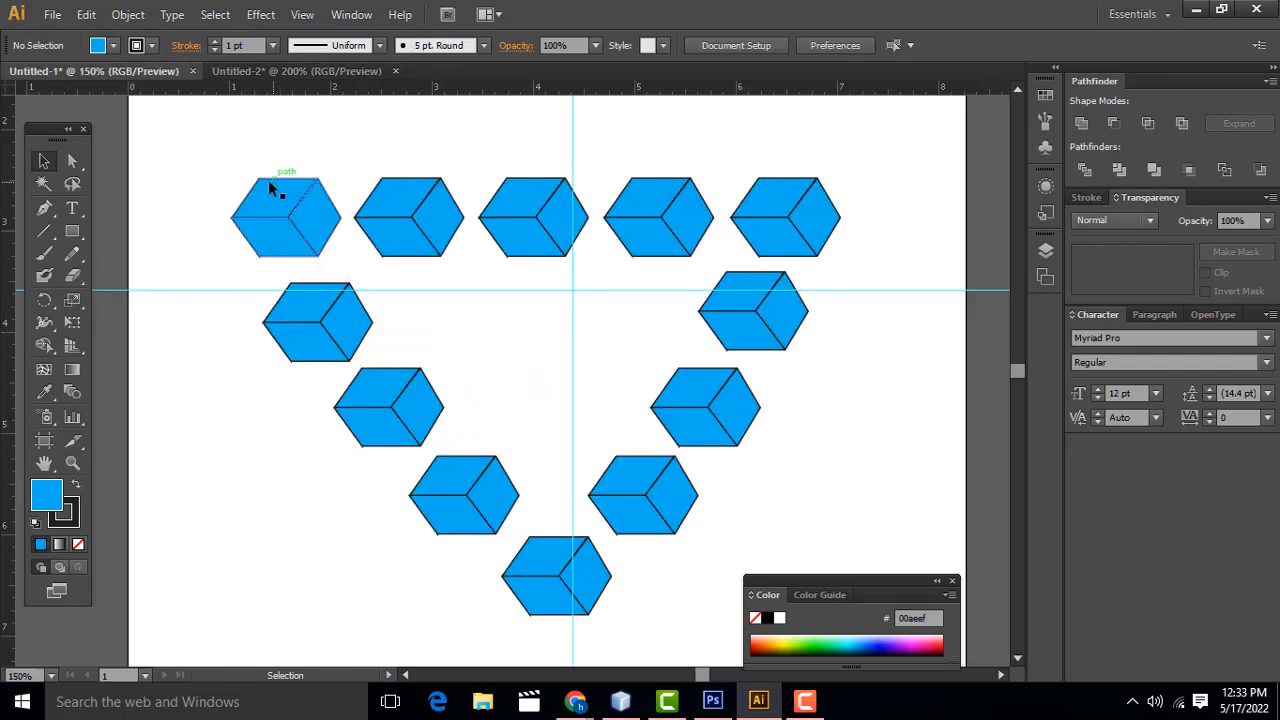
{"action": "left_click", "coordinate": [251, 74]}
{"action": "left_click", "coordinate": [378, 288]}
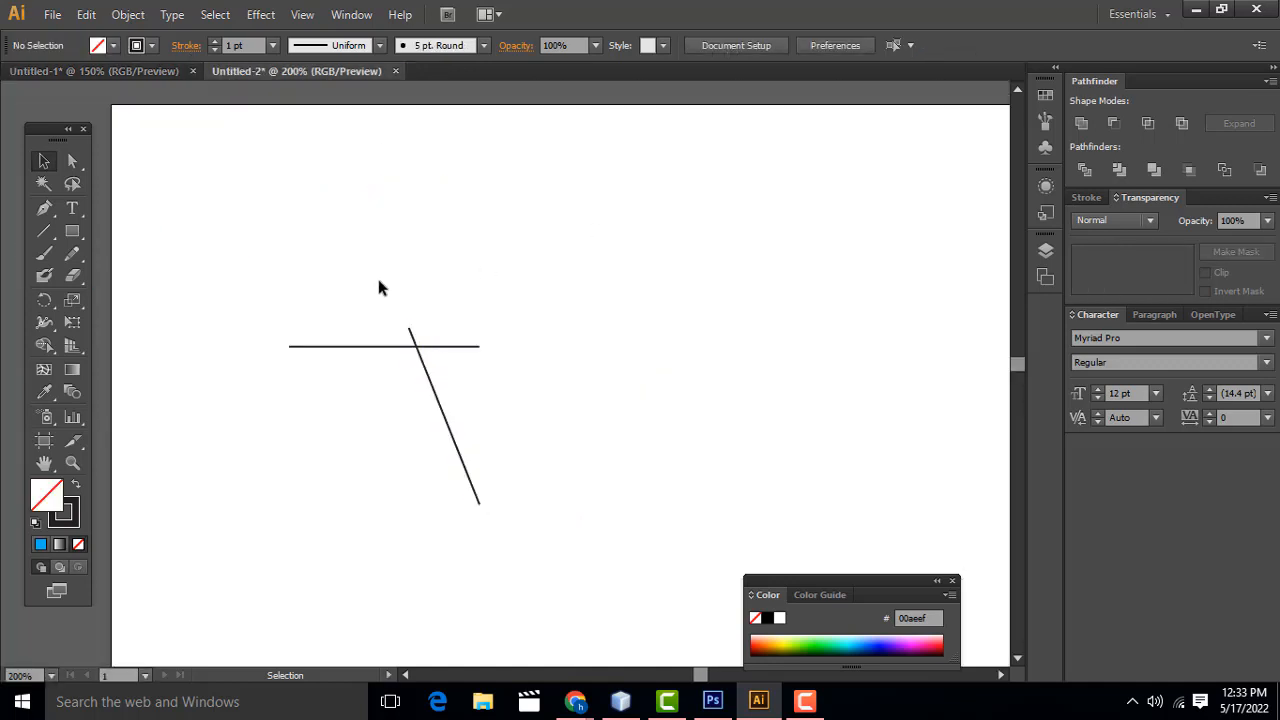
{"action": "left_click", "coordinate": [434, 391]}
{"action": "left_click_drag", "start_coordinate": [434, 398], "coordinate": [499, 230]}
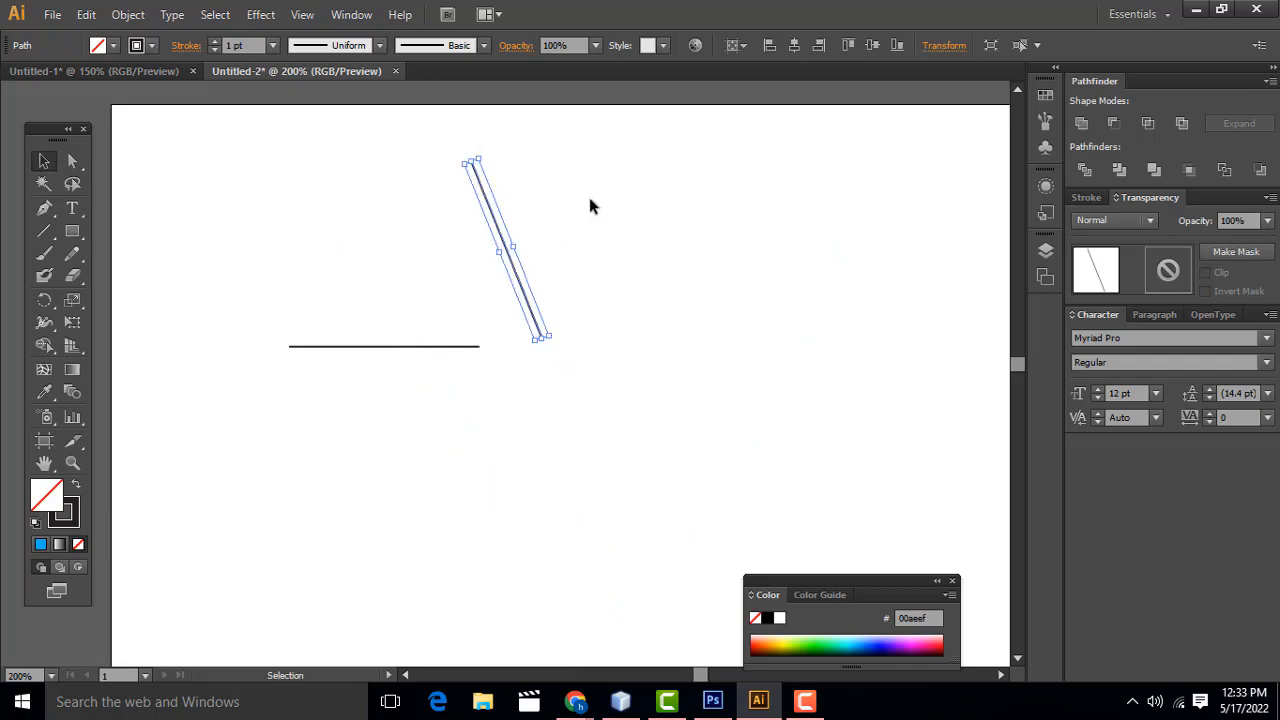
{"action": "left_click_drag", "start_coordinate": [499, 153], "coordinate": [558, 191]}
{"action": "left_click_drag", "start_coordinate": [510, 248], "coordinate": [532, 274]}
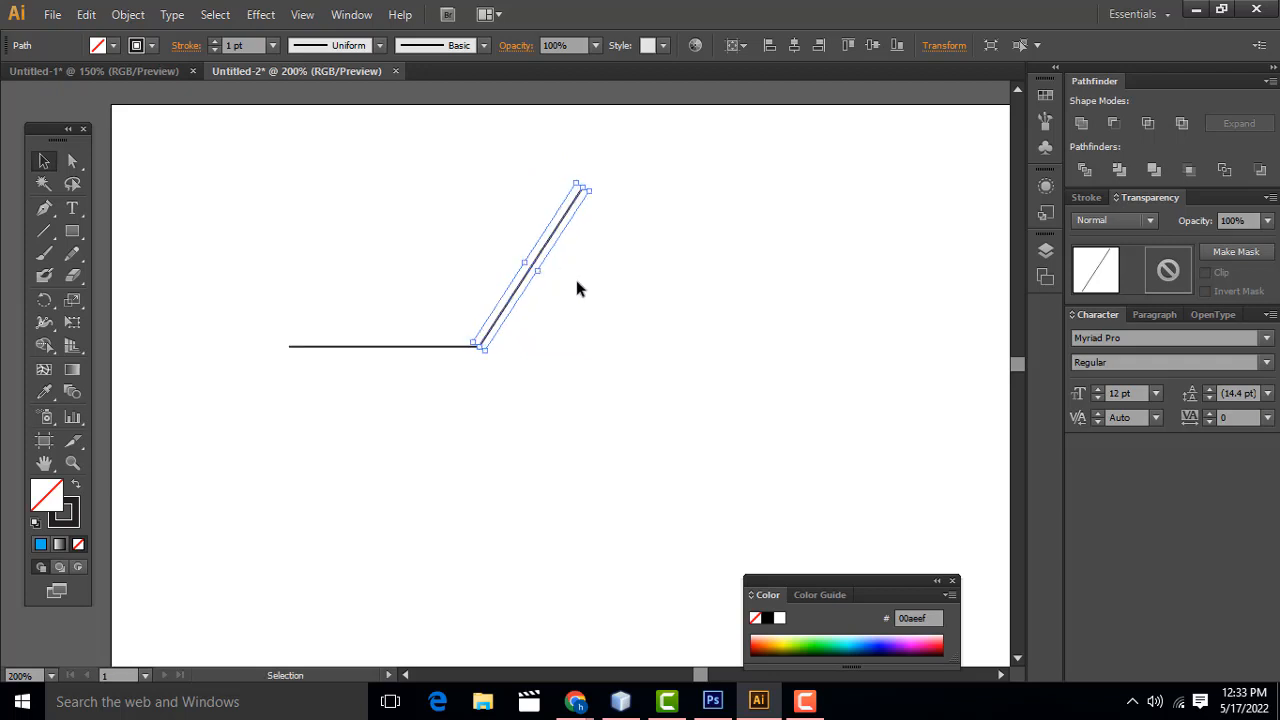
Fine-tune the diagonal line's position so its lower end meets the horizontal line's right end exactly
{"action": "left_click", "coordinate": [664, 295]}
{"action": "key", "text": "ctrl+plus"}
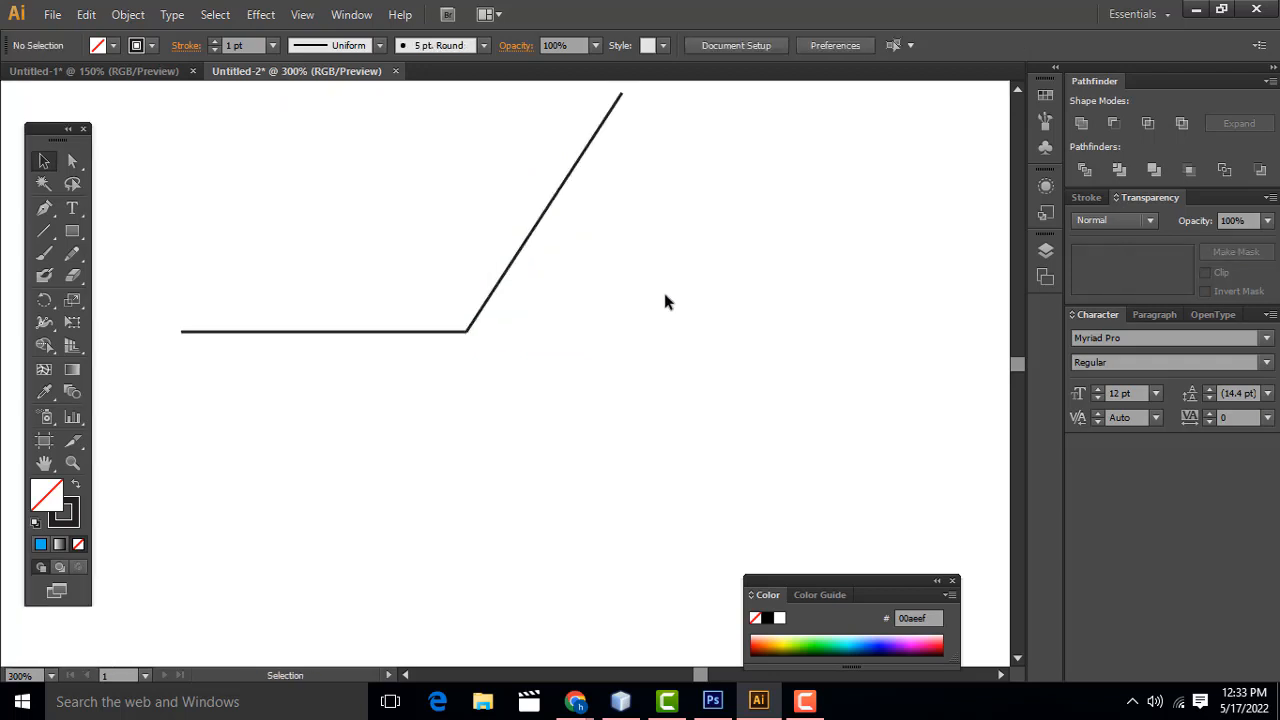
{"action": "key", "text": "ctrl+plus"}
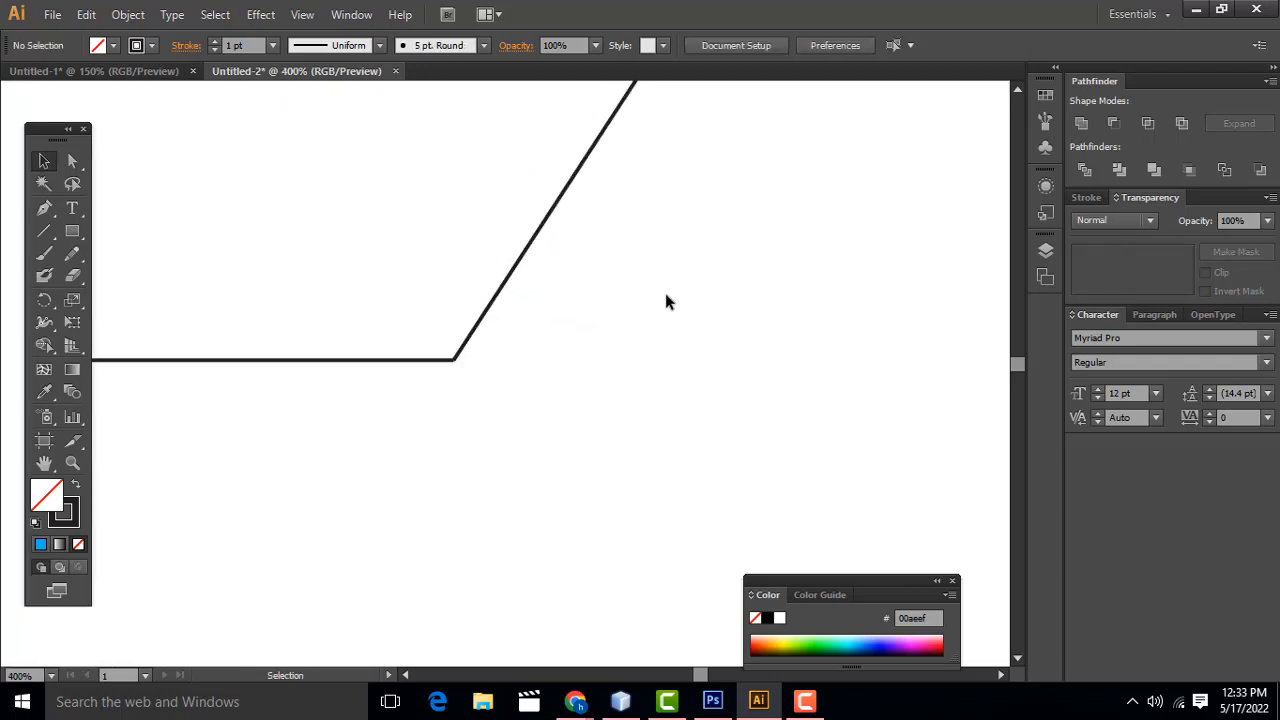
{"action": "key", "text": "ctrl+plus"}
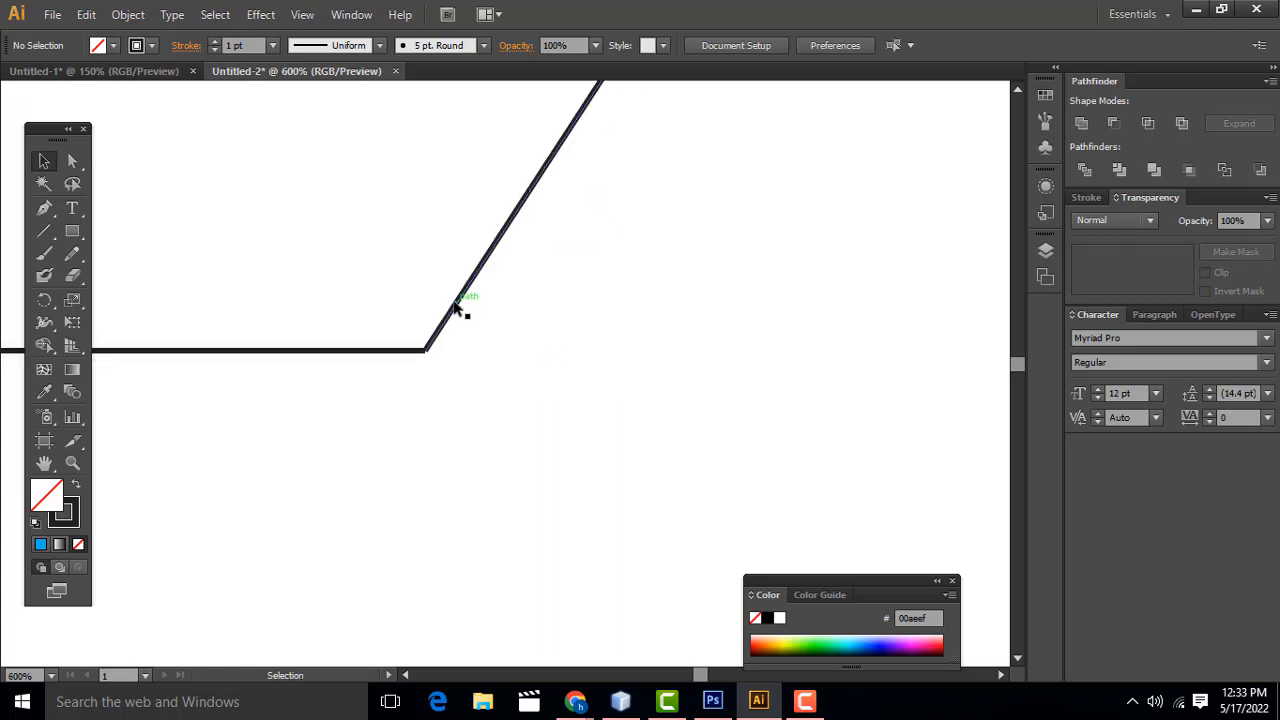
{"action": "left_click_drag", "start_coordinate": [457, 304], "coordinate": [452, 306]}
{"action": "left_click", "coordinate": [535, 303]}
{"action": "scroll", "coordinate": [536, 300], "scroll_direction": "up", "scroll_amount": 2}
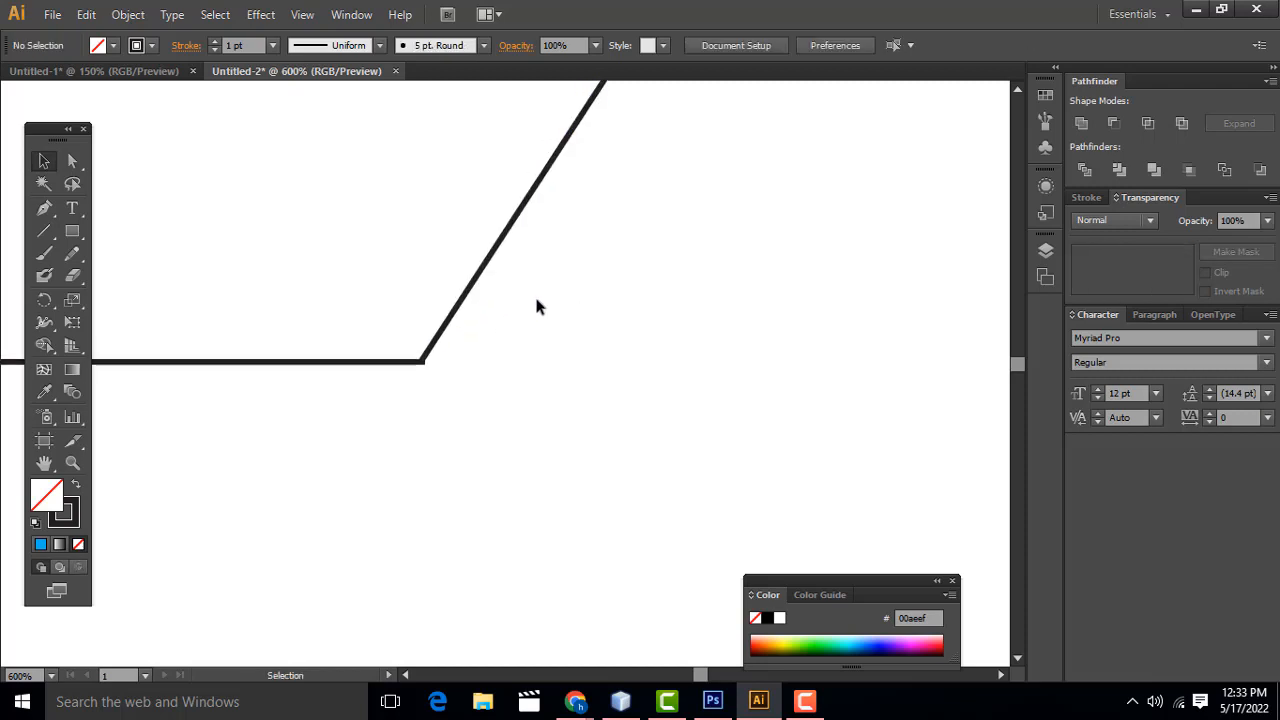
{"action": "left_click", "coordinate": [438, 344]}
{"action": "key", "text": "Right"}
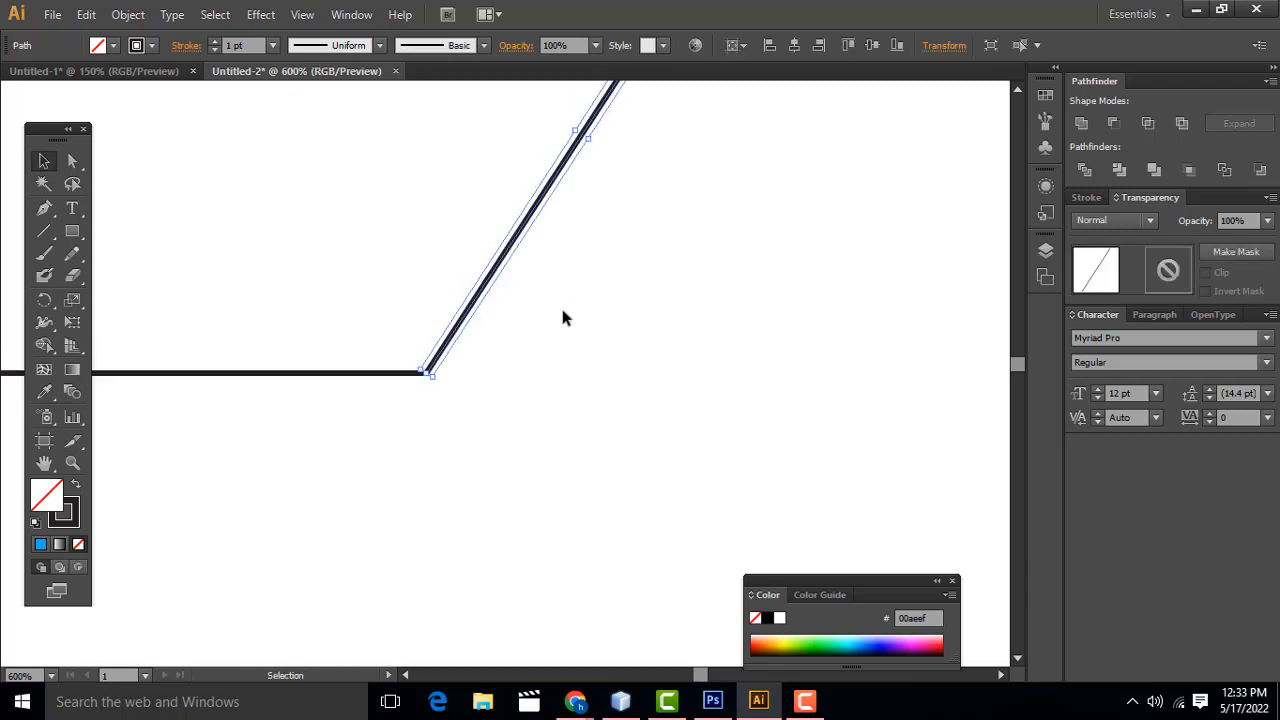
{"action": "left_click", "coordinate": [463, 337]}
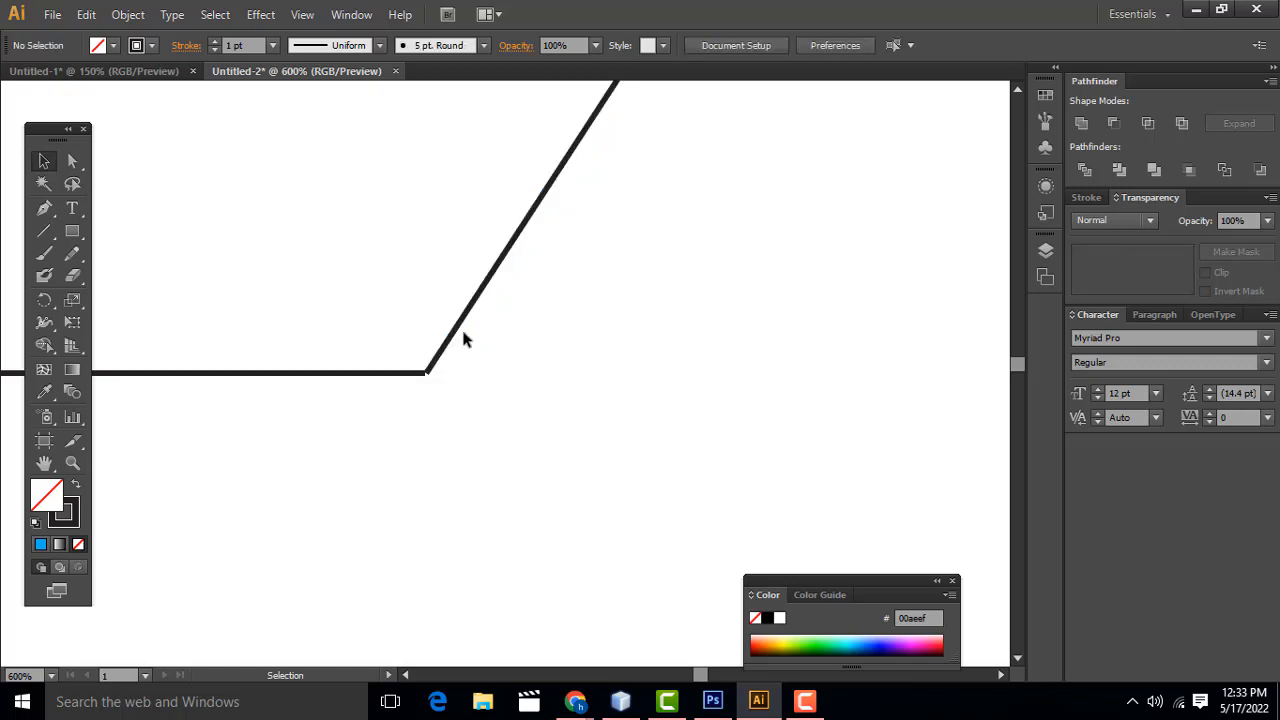
{"action": "left_click_drag", "start_coordinate": [441, 349], "coordinate": [445, 351]}
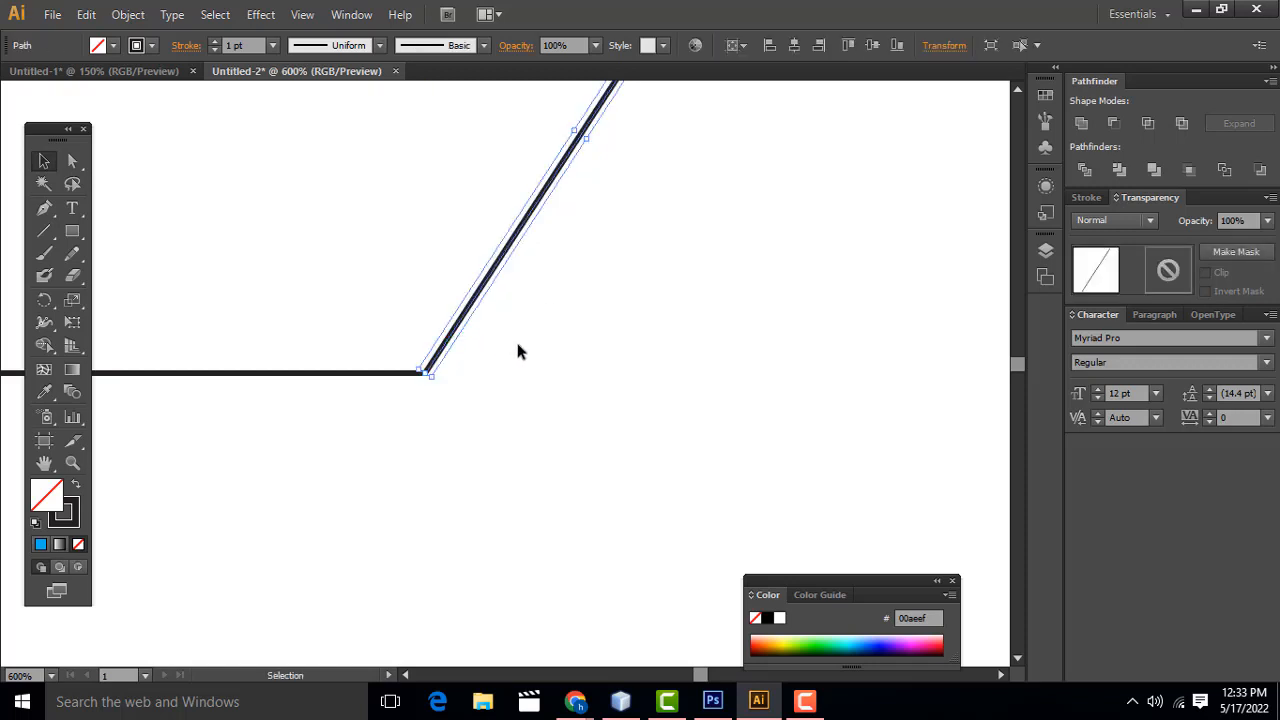
{"action": "left_click", "coordinate": [740, 322]}
{"action": "scroll", "coordinate": [740, 322], "scroll_direction": "up", "scroll_amount": 2}
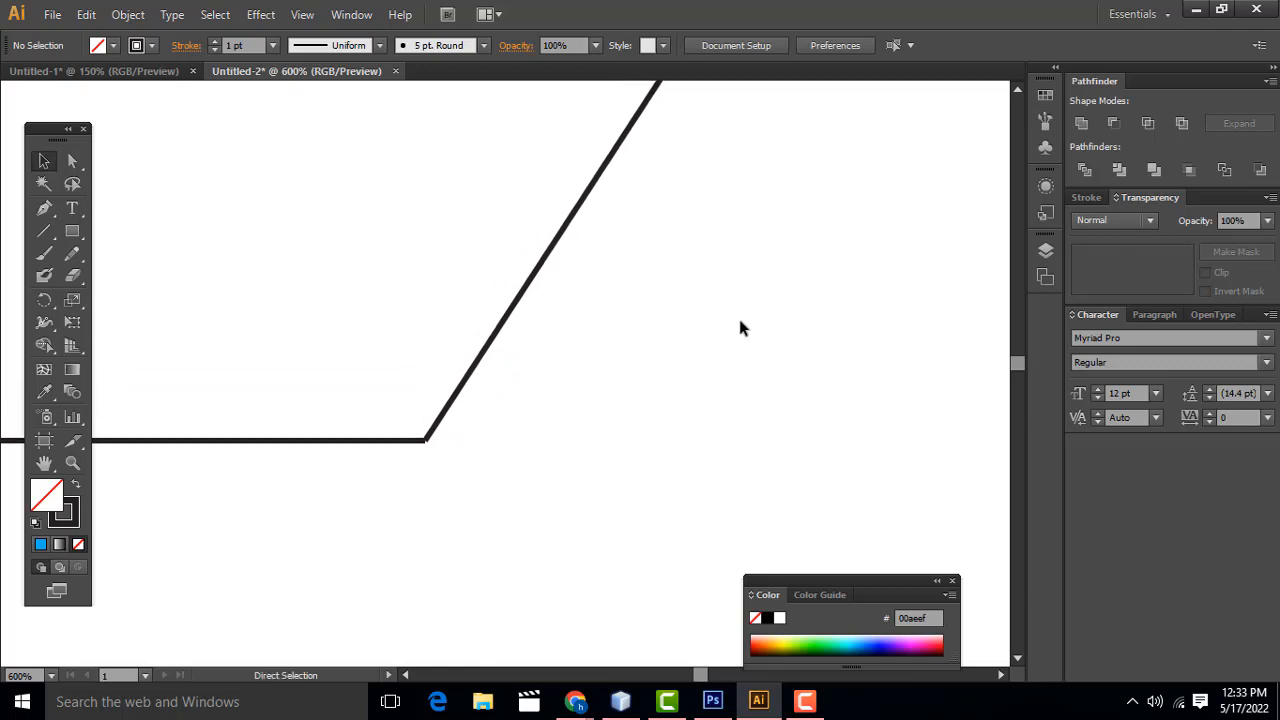
Duplicate the diagonal line, placing the copy directly below the original
{"action": "key", "text": "ctrl+minus"}
{"action": "key", "text": "ctrl+minus"}
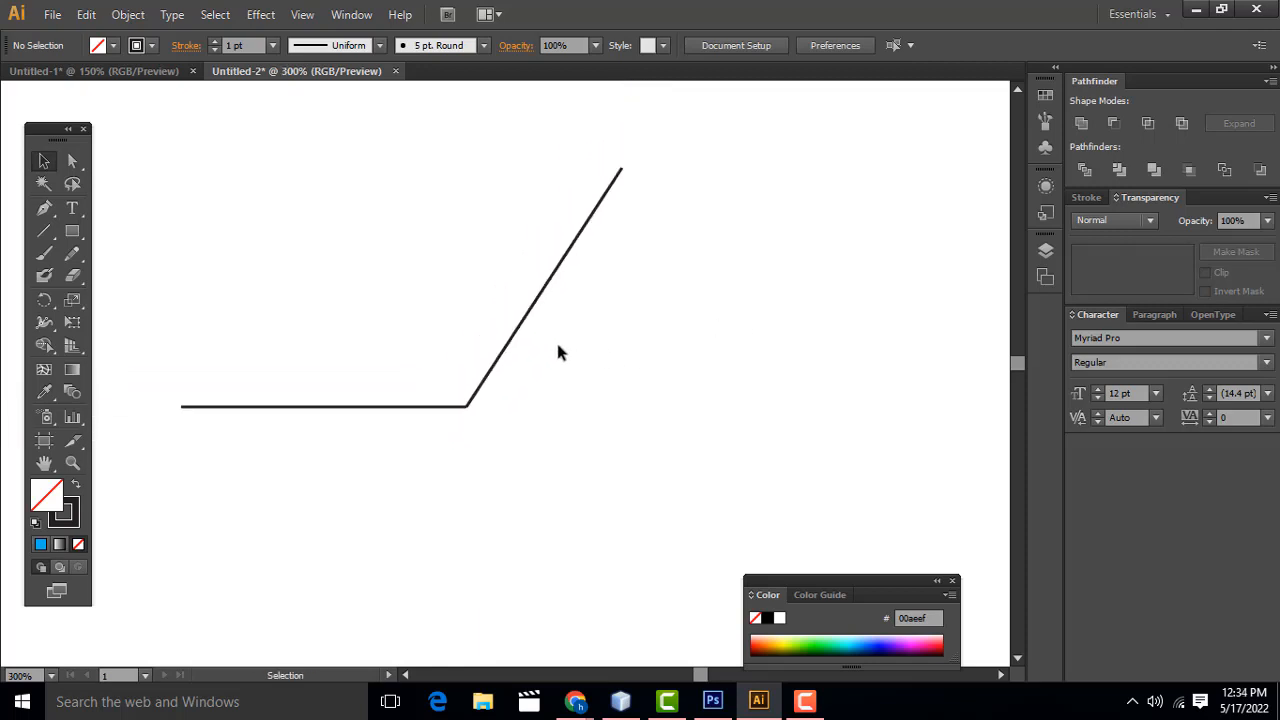
{"action": "left_click", "coordinate": [524, 326]}
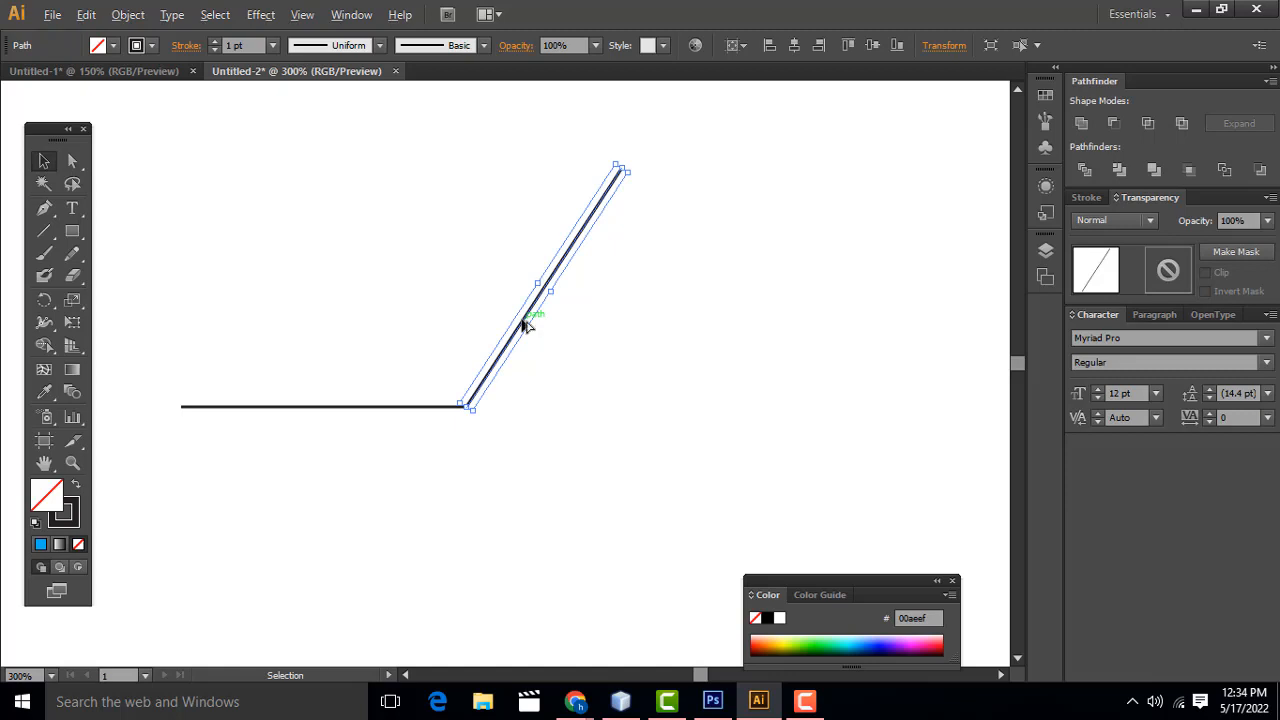
{"action": "left_click_drag", "start_coordinate": [524, 326], "coordinate": [515, 490]}
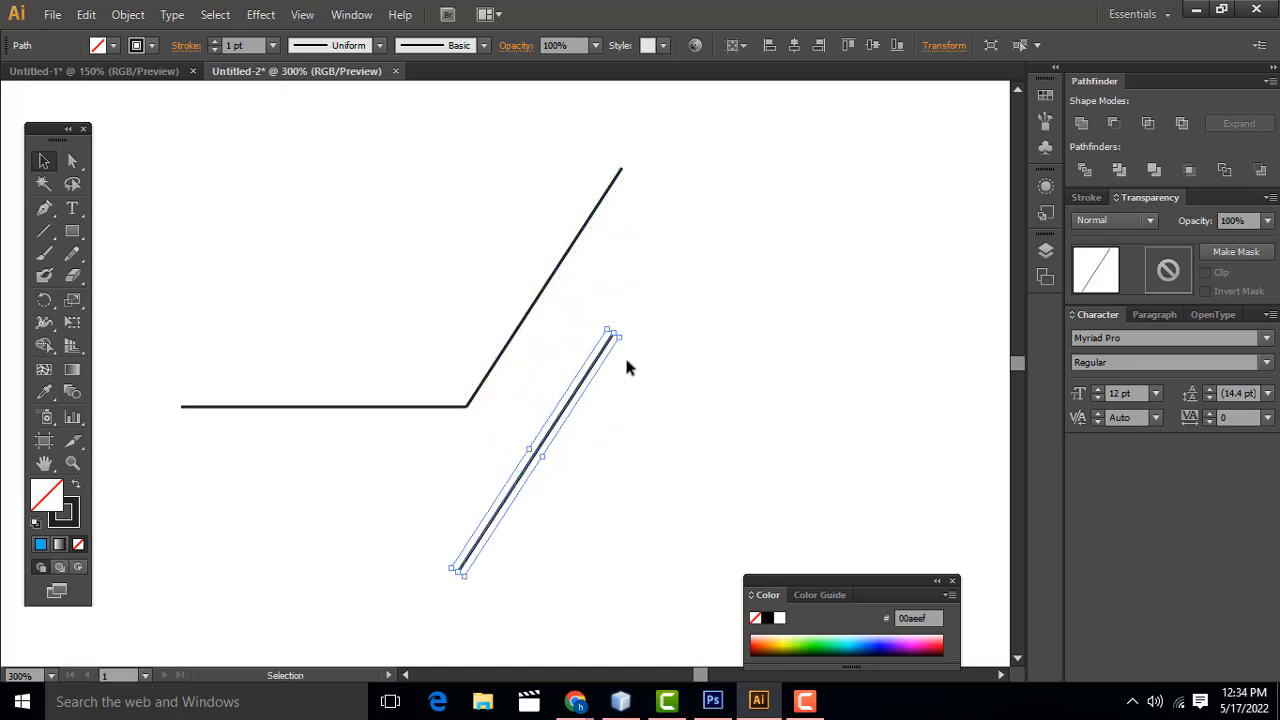
Try rotating the copied diagonal with the Rotate dialog so it slopes steeply down to the right
{"action": "right_click", "coordinate": [563, 423]}
{"action": "mouse_move", "coordinate": [620, 383]}
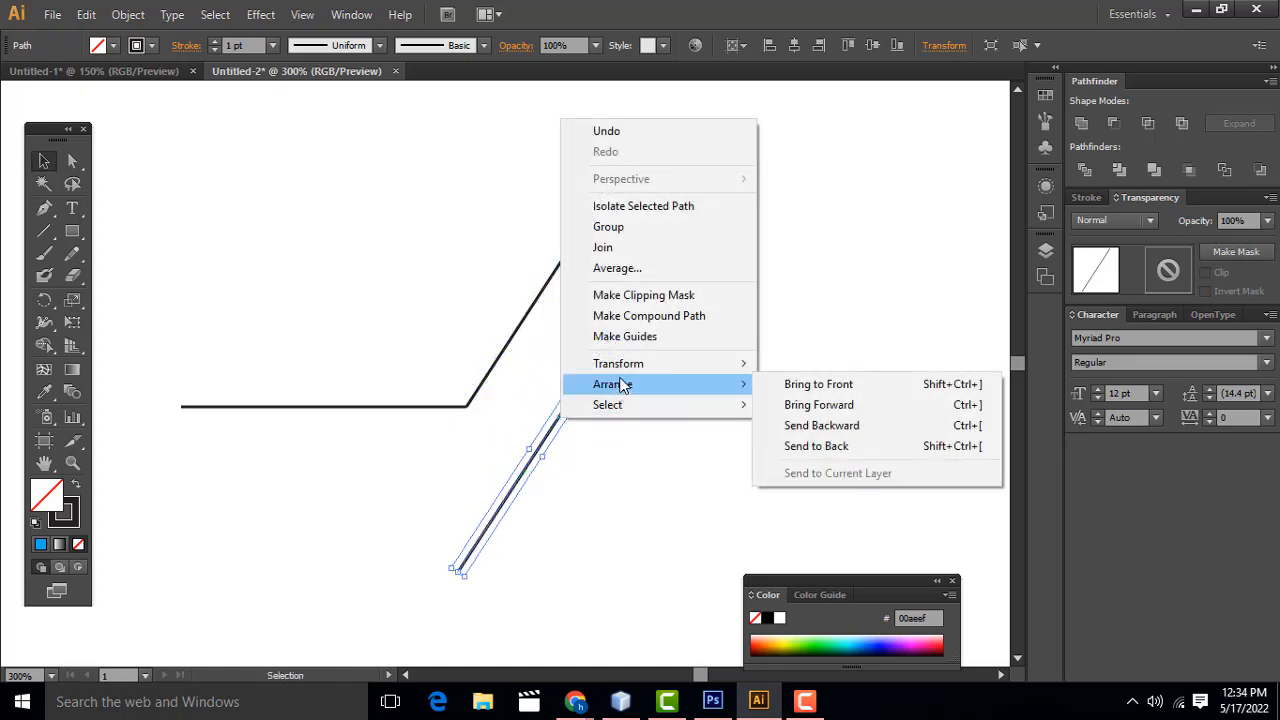
{"action": "mouse_move", "coordinate": [674, 372]}
{"action": "left_click", "coordinate": [810, 409]}
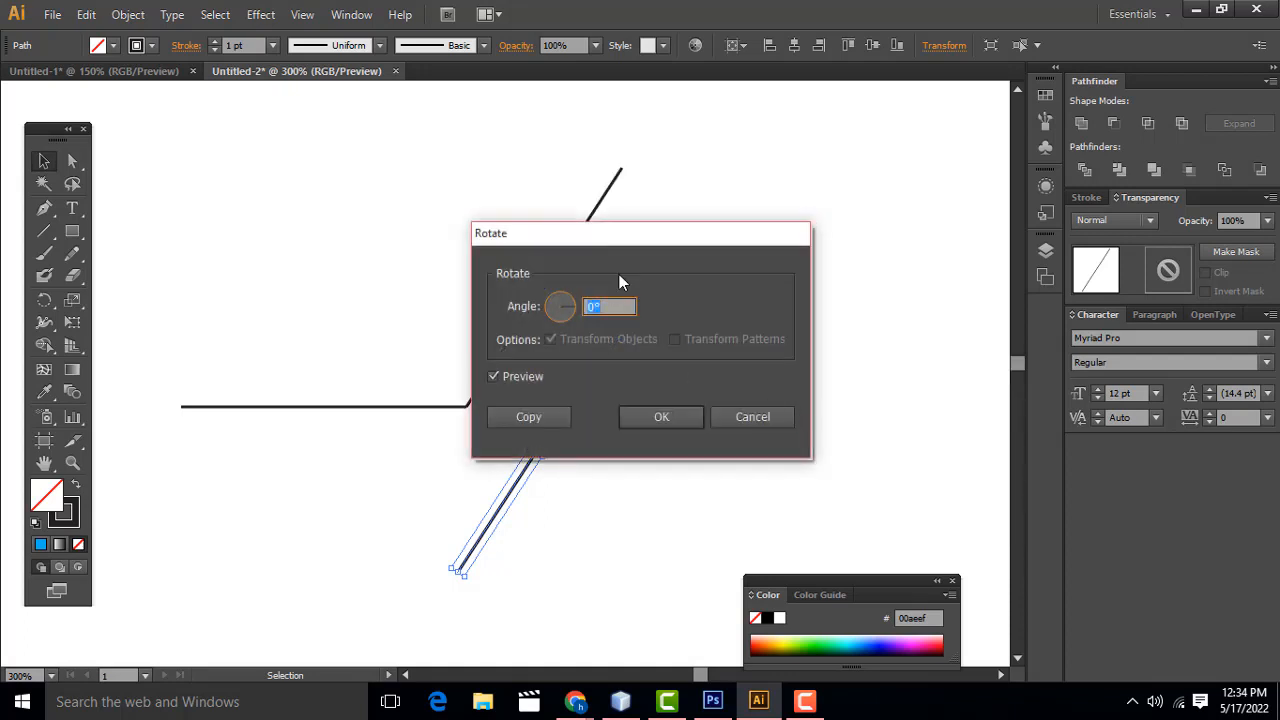
{"action": "left_click_drag", "start_coordinate": [655, 240], "coordinate": [896, 210]}
{"action": "type", "text": "187"}
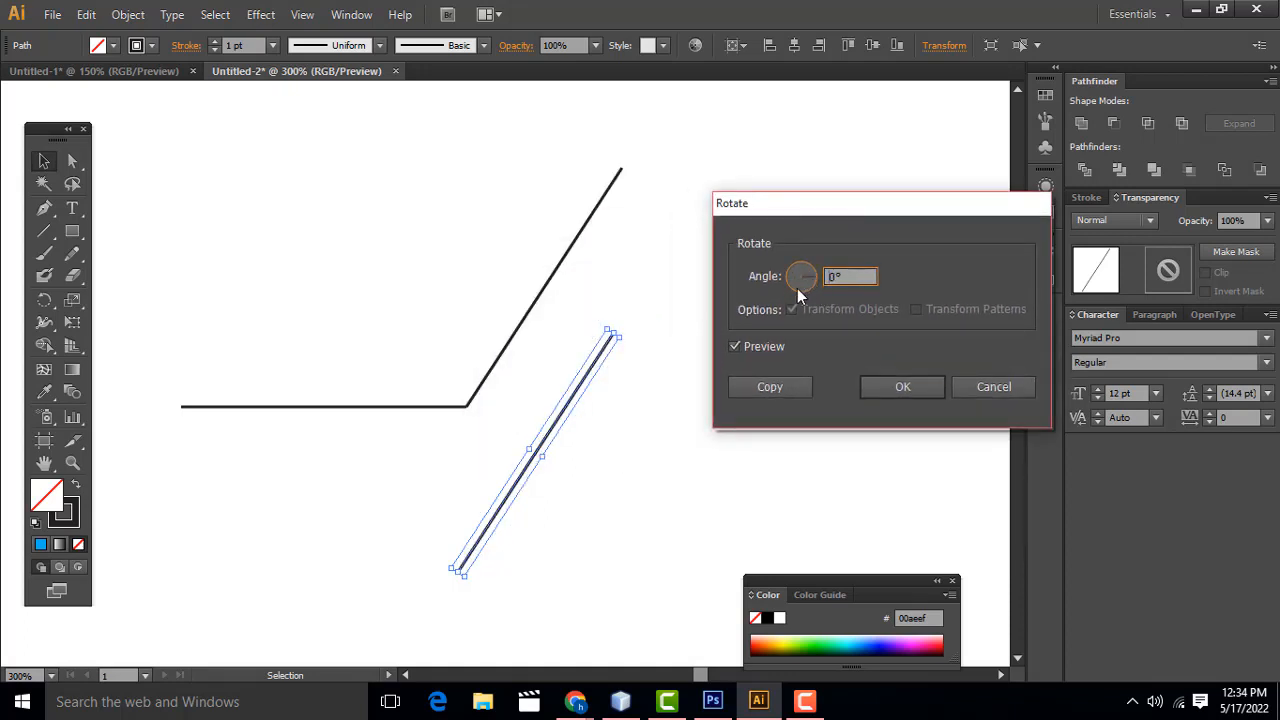
{"action": "left_click_drag", "start_coordinate": [797, 288], "coordinate": [812, 265]}
{"action": "left_click", "coordinate": [896, 388]}
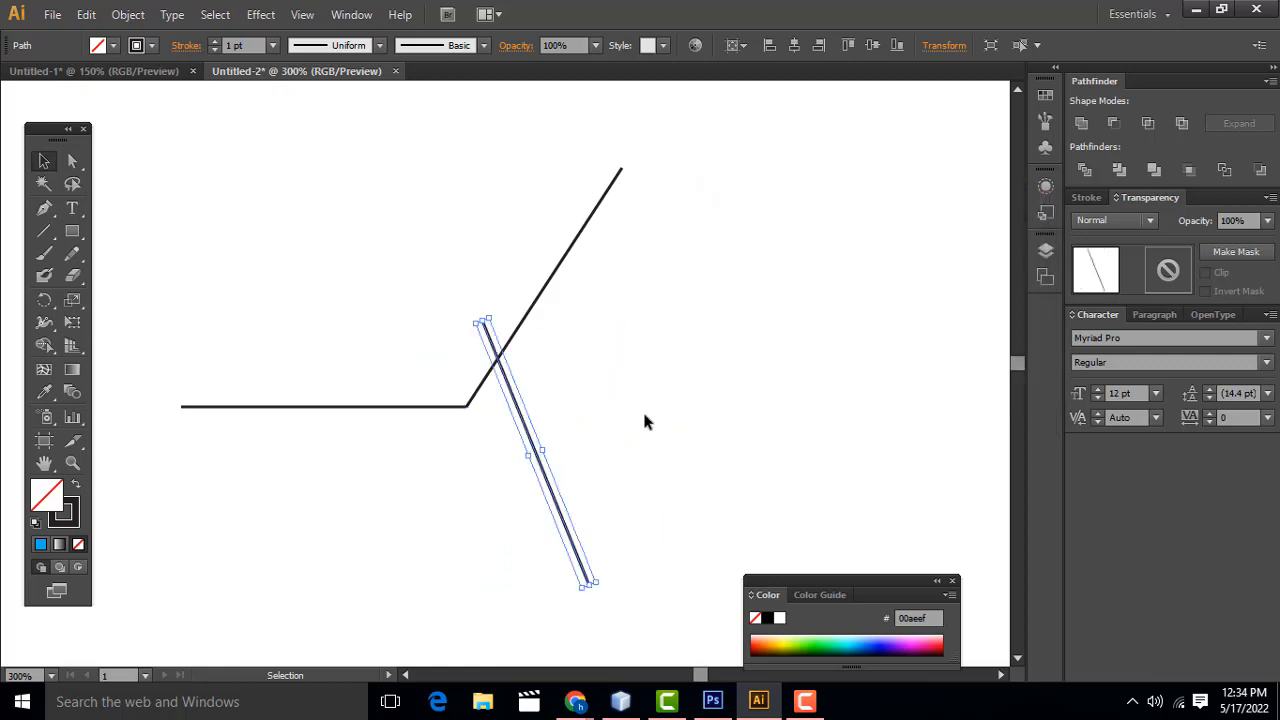
Try placing the rotated copy's upper end at the junction of the other two lines, and delete the copy
{"action": "left_click", "coordinate": [643, 415]}
{"action": "left_click_drag", "start_coordinate": [546, 477], "coordinate": [583, 628]}
{"action": "scroll", "coordinate": [660, 440], "scroll_direction": "down", "scroll_amount": 1}
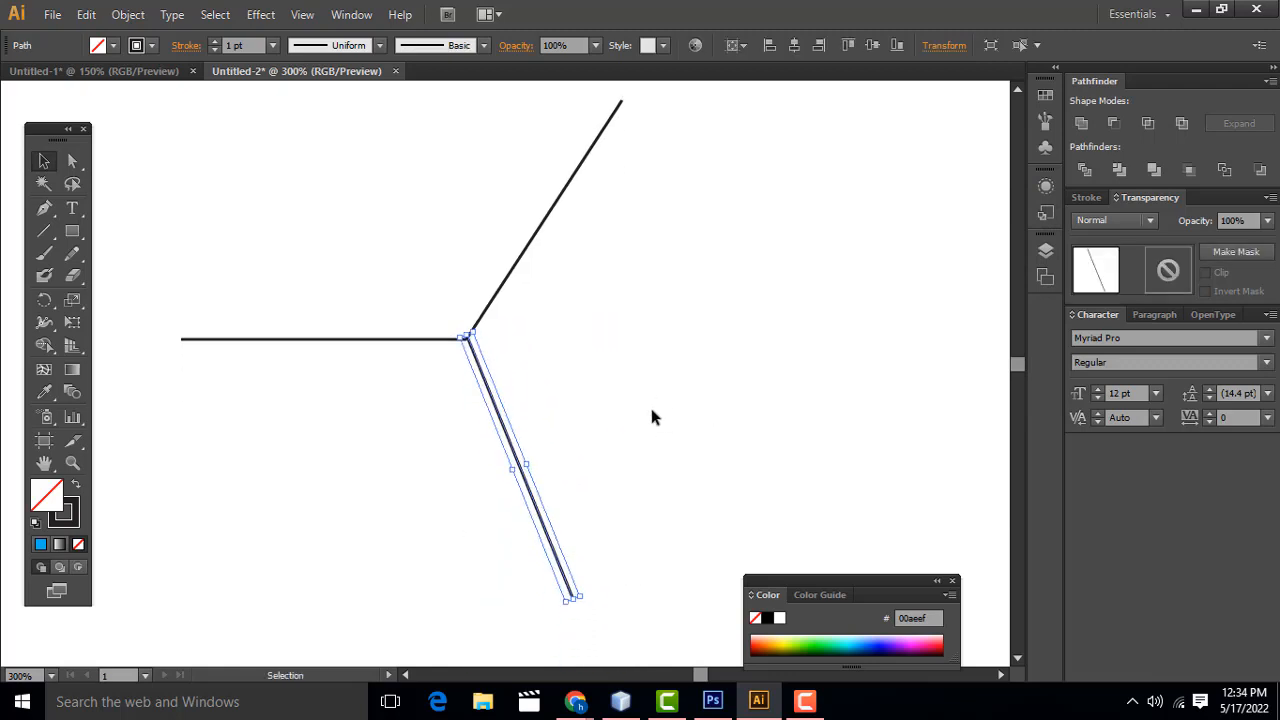
{"action": "key", "text": "Delete"}
Duplicate the upper diagonal, rotate the copy to slope down to the right, and attach its upper end to the junction
{"action": "left_click", "coordinate": [505, 285]}
{"action": "left_click_drag", "start_coordinate": [505, 285], "coordinate": [498, 492]}
{"action": "left_click_drag", "start_coordinate": [624, 313], "coordinate": [650, 520]}
{"action": "left_click_drag", "start_coordinate": [540, 432], "coordinate": [576, 442]}
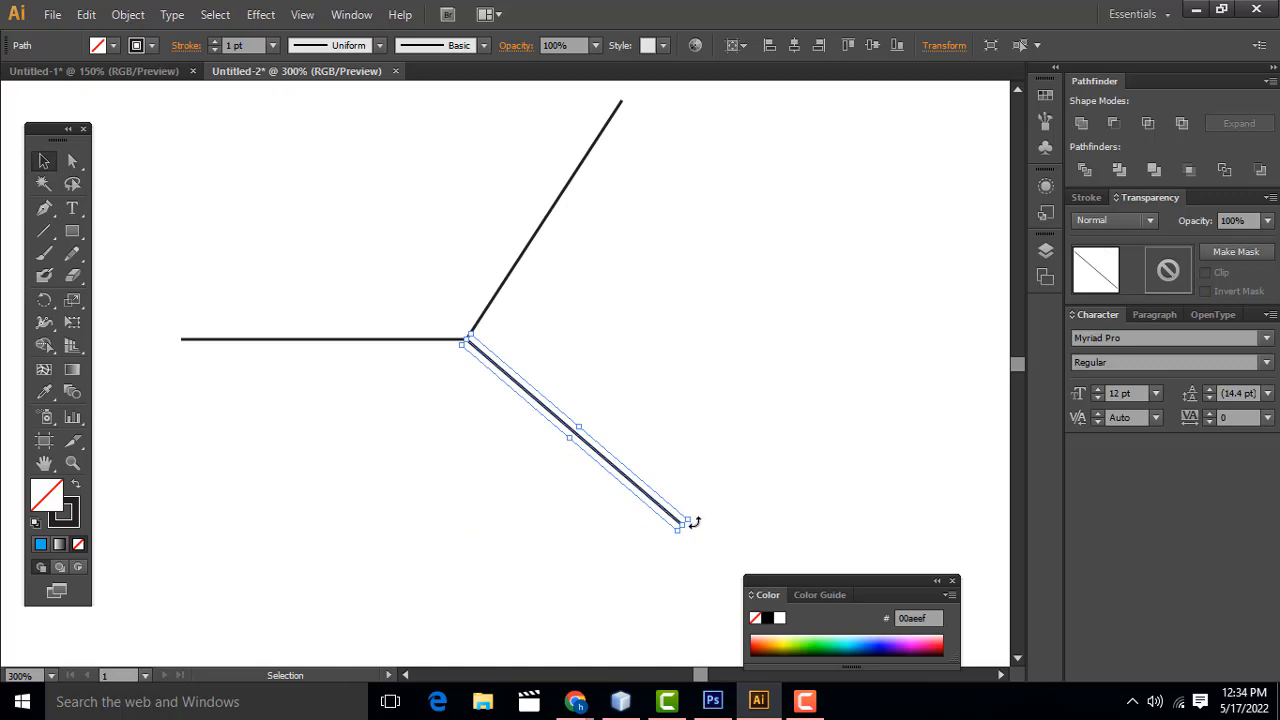
Rotate the lower diagonal slightly steeper and realign its upper end with the junction
{"action": "mouse_move", "coordinate": [694, 522]}
{"action": "left_mouse_down"}
{"action": "mouse_move", "coordinate": [677, 527]}
{"action": "mouse_move", "coordinate": [684, 536]}
{"action": "left_mouse_up"}
{"action": "left_click_drag", "start_coordinate": [603, 470], "coordinate": [594, 488]}
{"action": "left_click", "coordinate": [700, 437]}
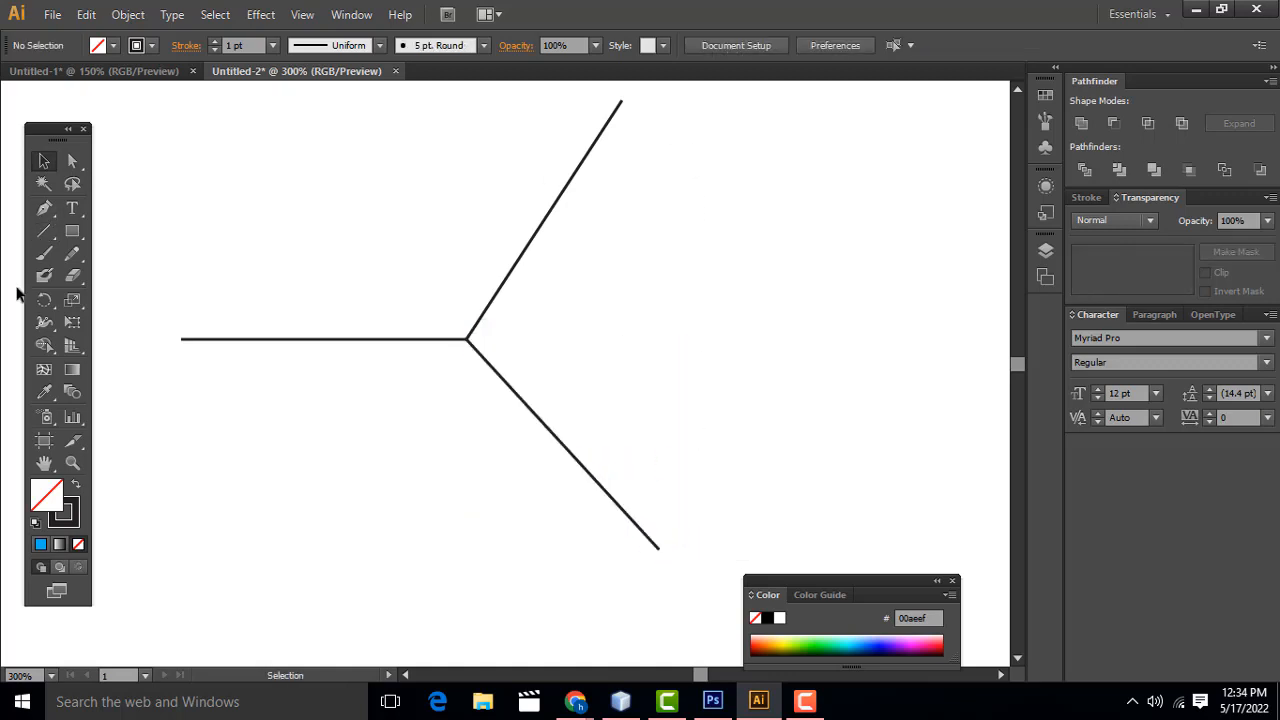
Show the rulers and place a vertical guide through the upper diagonal's right end
{"action": "key", "text": "a"}
{"action": "key", "text": "ctrl+r"}
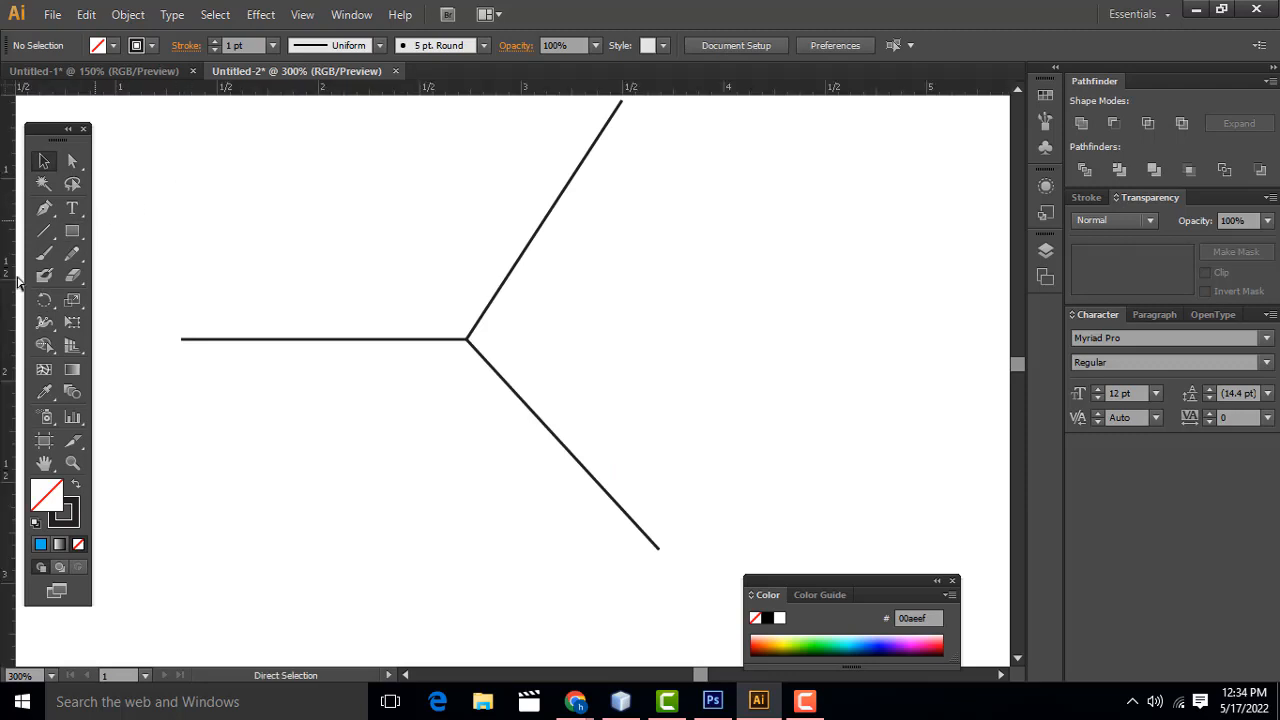
{"action": "left_click_drag", "start_coordinate": [640, 323], "coordinate": [623, 355]}
Rotate the lower diagonal steeper and move it so its lower end reaches the vertical guide
{"action": "left_click", "coordinate": [657, 546]}
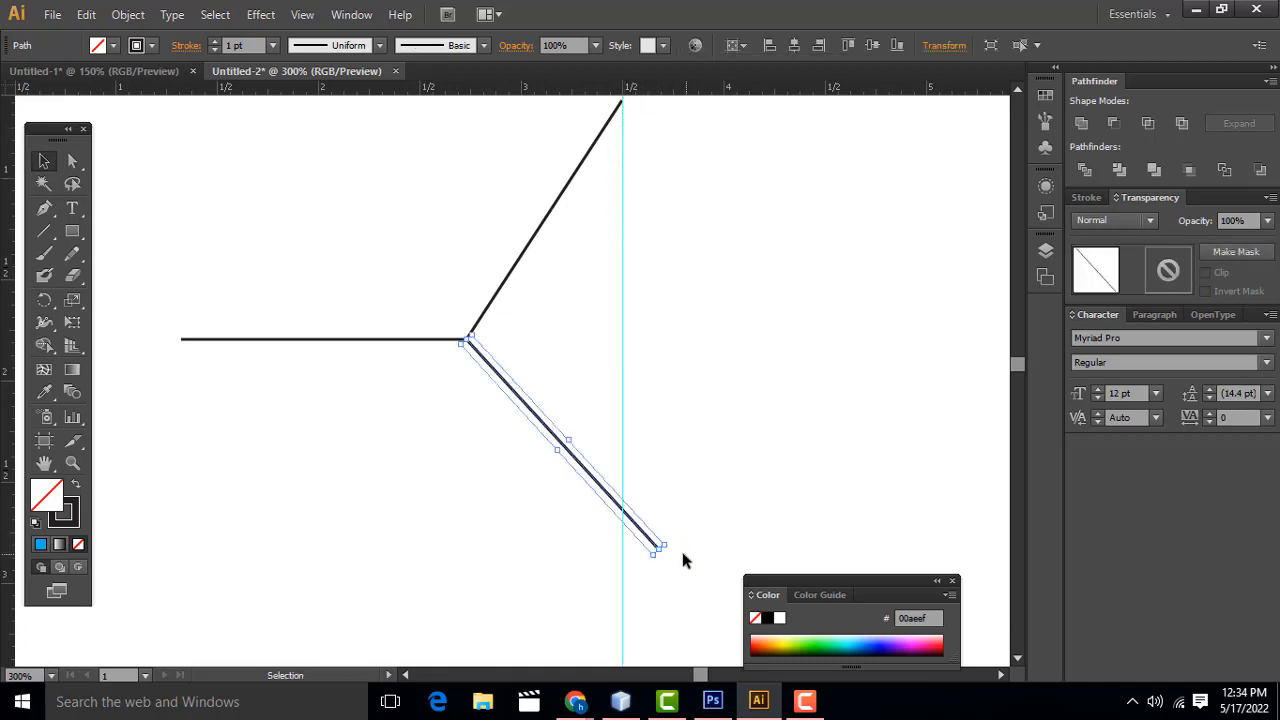
{"action": "left_click_drag", "start_coordinate": [665, 555], "coordinate": [641, 562]}
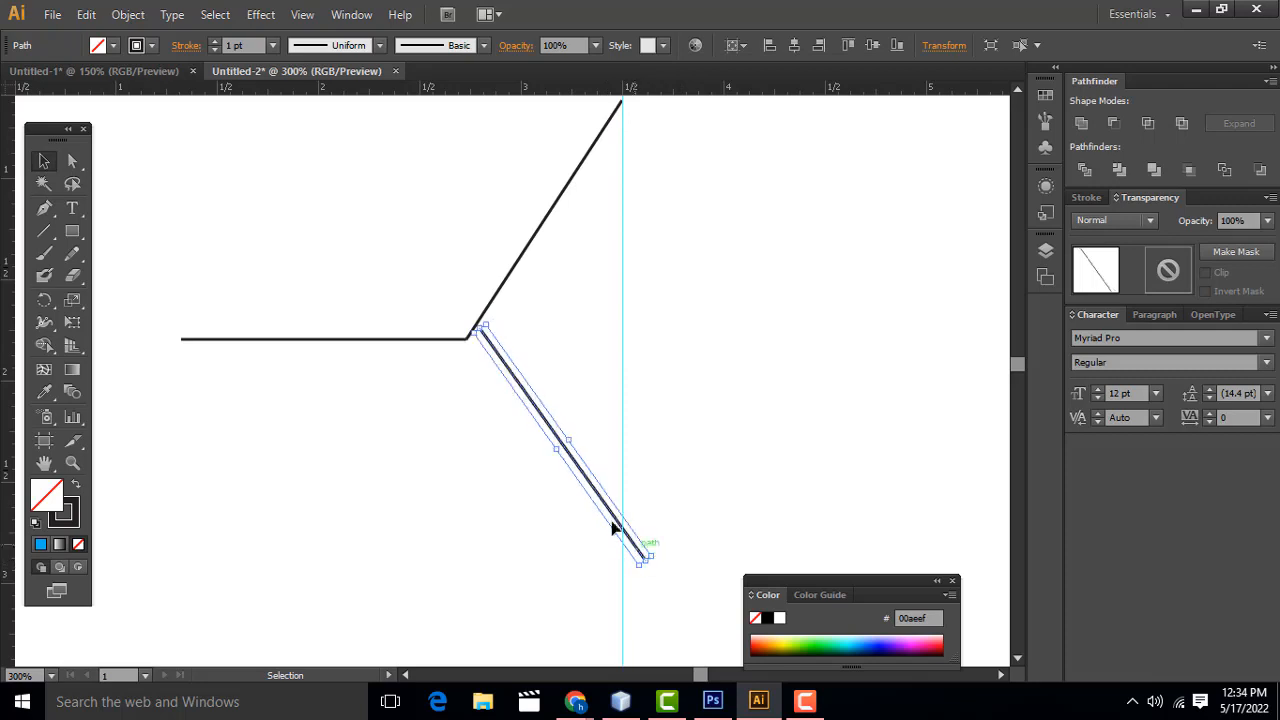
{"action": "left_click_drag", "start_coordinate": [614, 517], "coordinate": [599, 527]}
{"action": "left_click_drag", "start_coordinate": [639, 578], "coordinate": [627, 574]}
{"action": "left_click", "coordinate": [657, 569]}
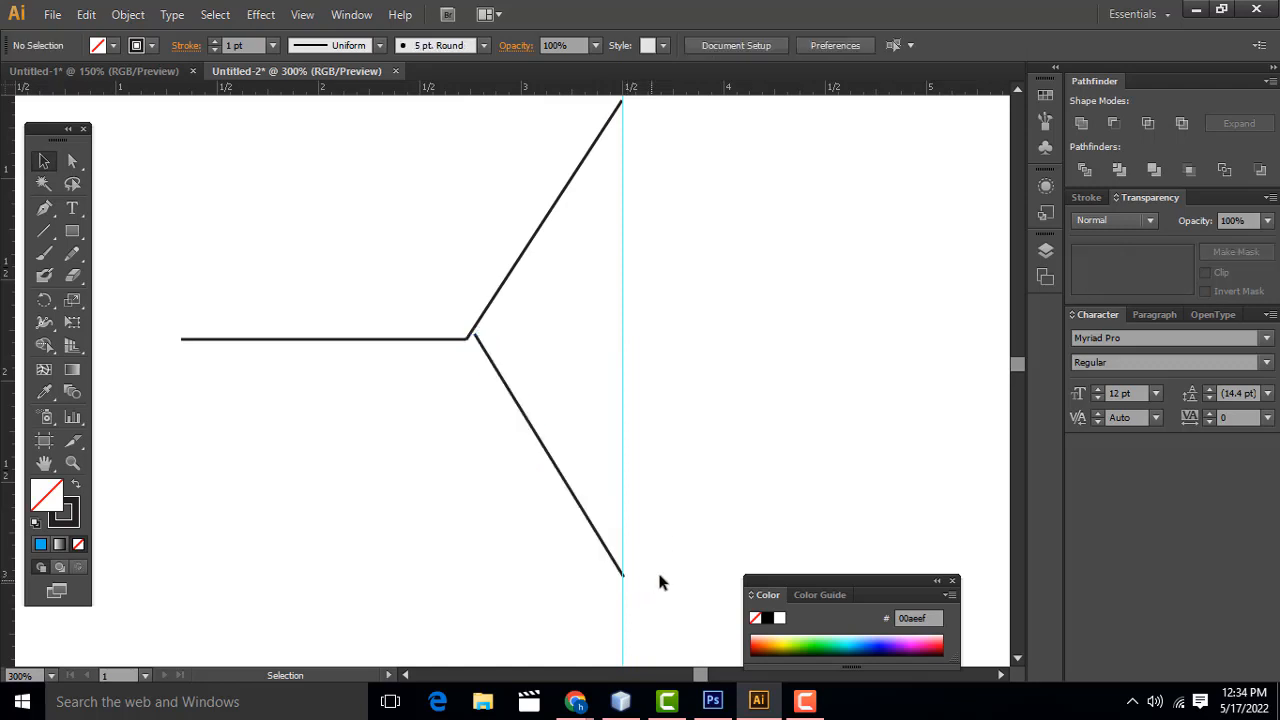
Move the lower diagonal's upper end back toward the junction and rotate its lower end closer to the guide
{"action": "left_click", "coordinate": [524, 413]}
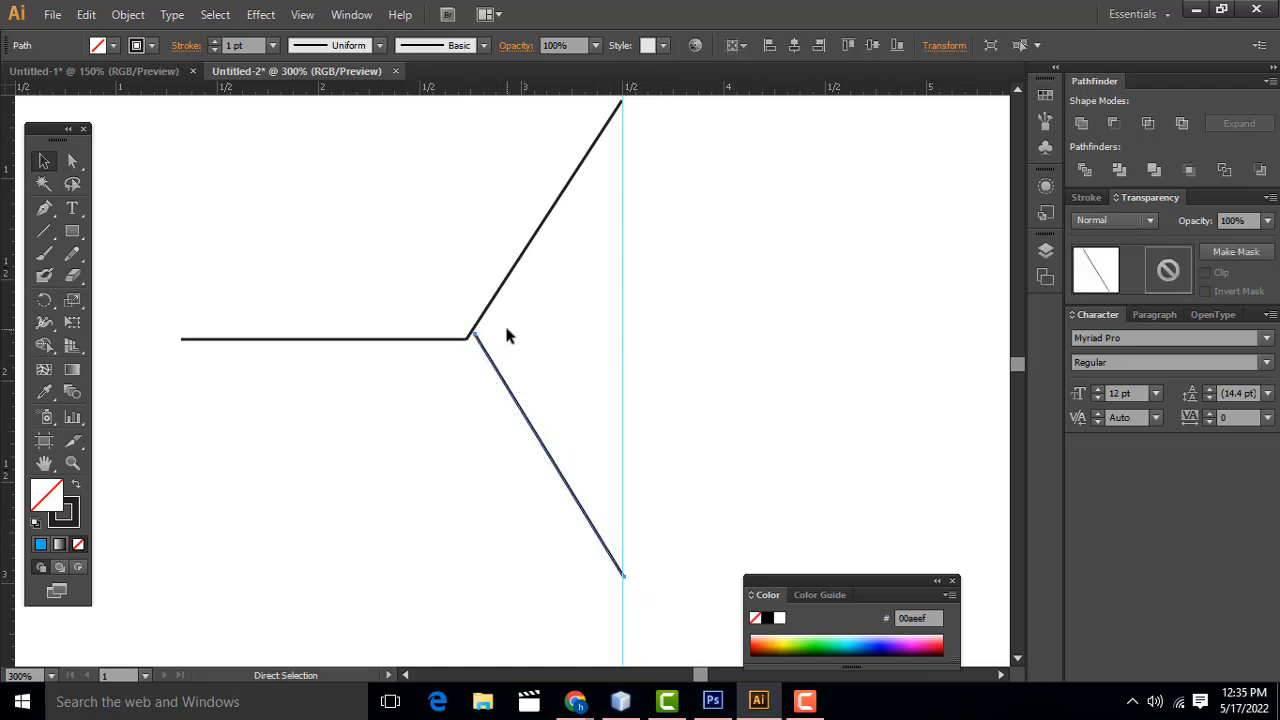
{"action": "key", "text": "ctrl+plus"}
{"action": "left_click_drag", "start_coordinate": [452, 312], "coordinate": [432, 320]}
{"action": "scroll", "coordinate": [717, 326], "scroll_direction": "down", "scroll_amount": 5}
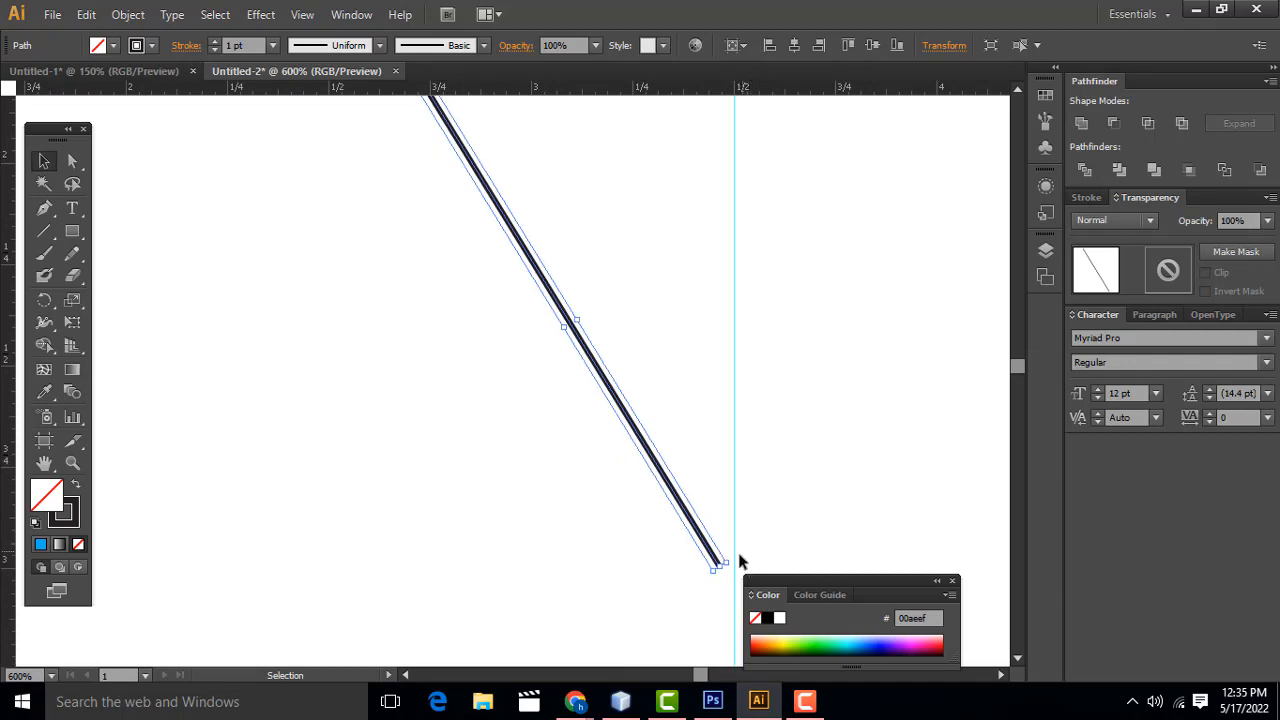
{"action": "left_click_drag", "start_coordinate": [740, 557], "coordinate": [731, 546]}
{"action": "left_click", "coordinate": [771, 538]}
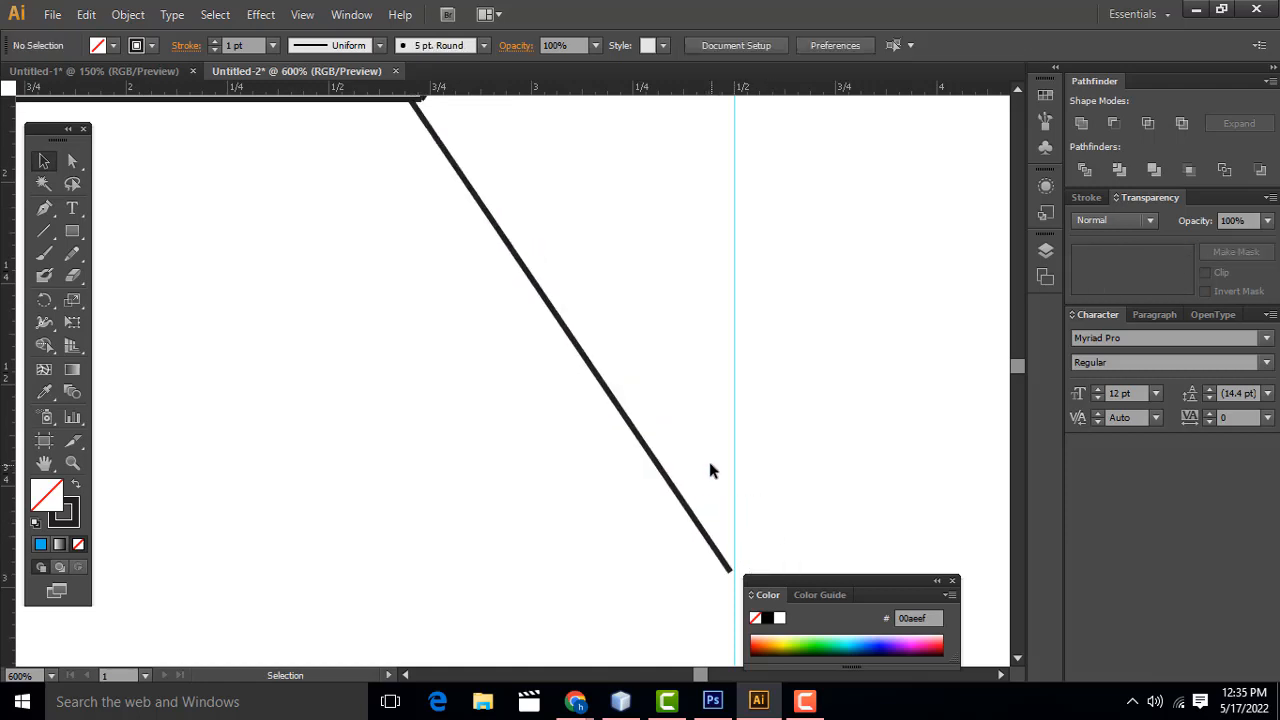
Shift the lower diagonal slightly right so its upper end meets the junction of the other two lines
{"action": "scroll", "coordinate": [620, 390], "scroll_direction": "up", "scroll_amount": 1}
{"action": "left_click_drag", "start_coordinate": [510, 283], "coordinate": [526, 286]}
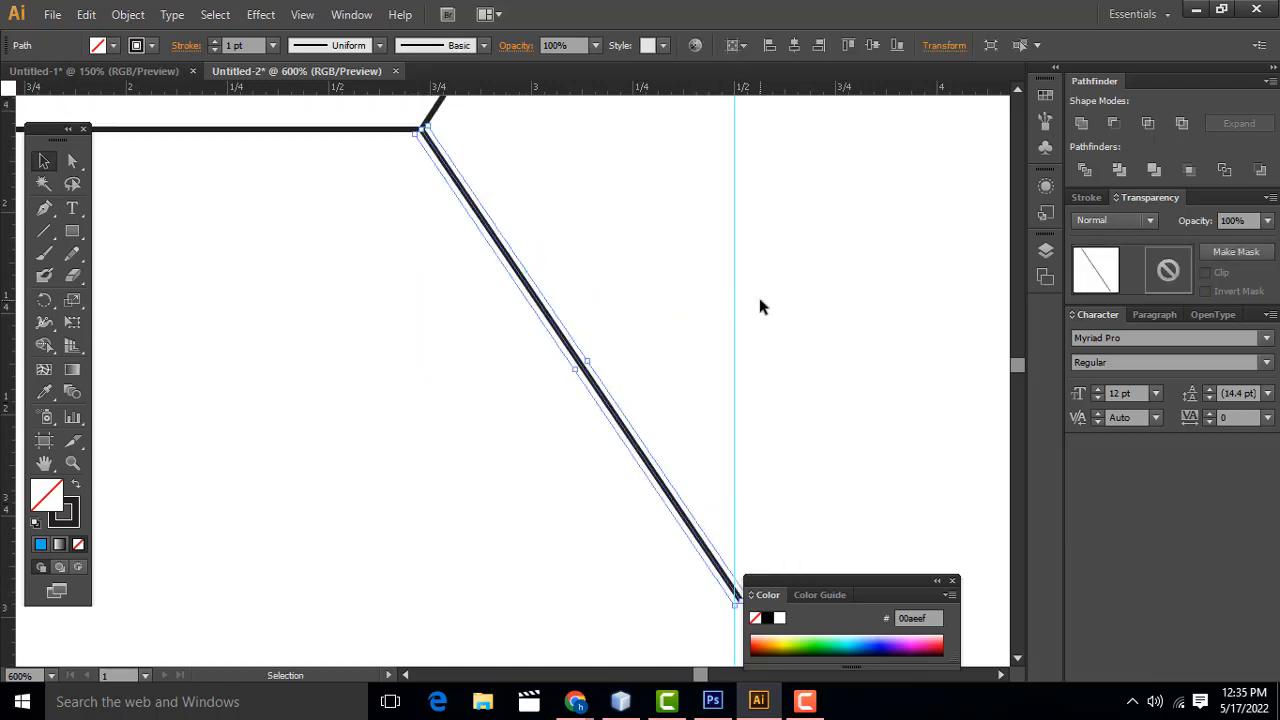
{"action": "left_click", "coordinate": [937, 311]}
{"action": "scroll", "coordinate": [937, 311], "scroll_direction": "down", "scroll_amount": 1}
{"action": "scroll", "coordinate": [903, 323], "scroll_direction": "up", "scroll_amount": 2}
{"action": "key", "text": "ctrl+minus"}
{"action": "key", "text": "ctrl+minus"}
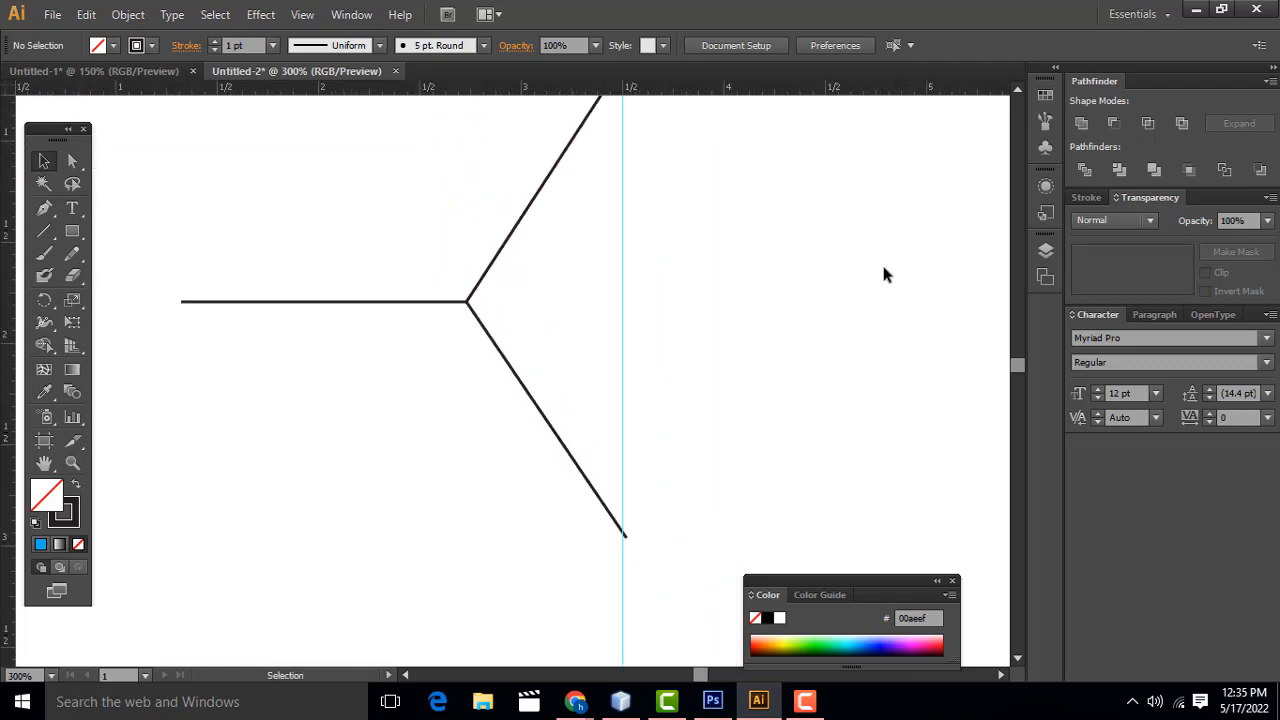
{"action": "scroll", "coordinate": [800, 286], "scroll_direction": "up", "scroll_amount": 2}
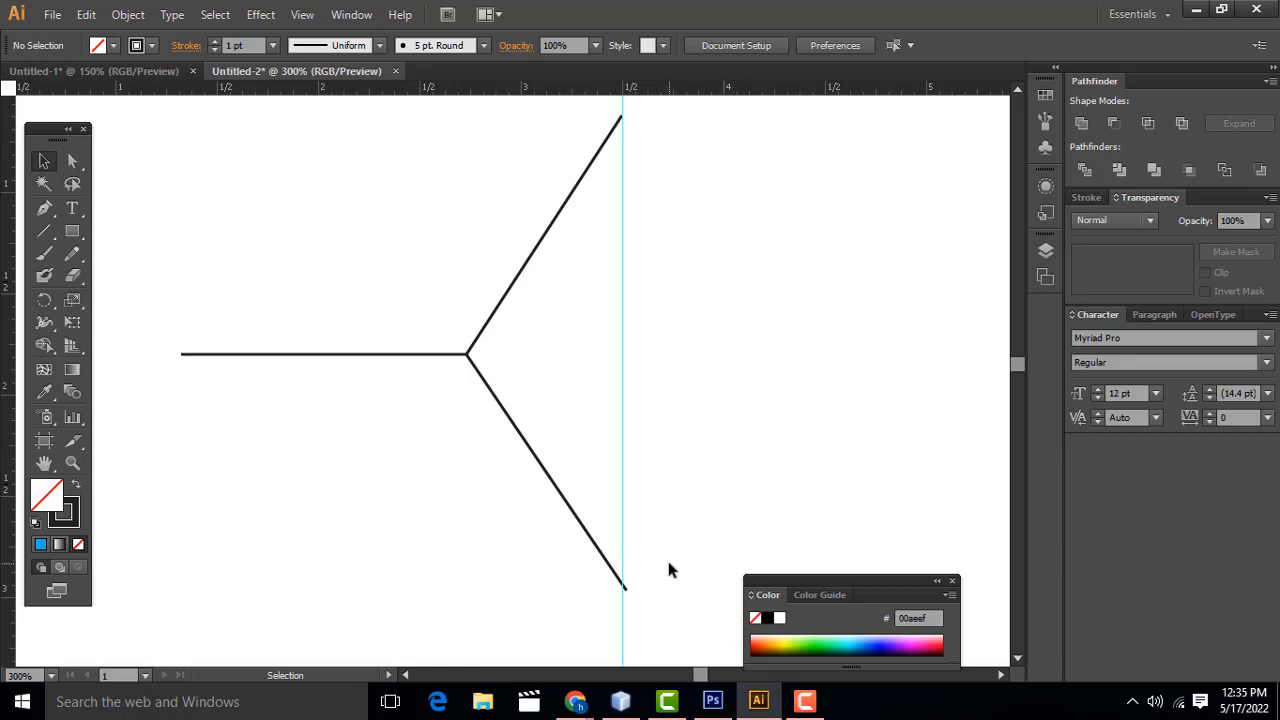
Rotate the lower diagonal slightly to bring its lower end onto the guide, and nudge it left onto the junction
{"action": "left_click", "coordinate": [625, 585]}
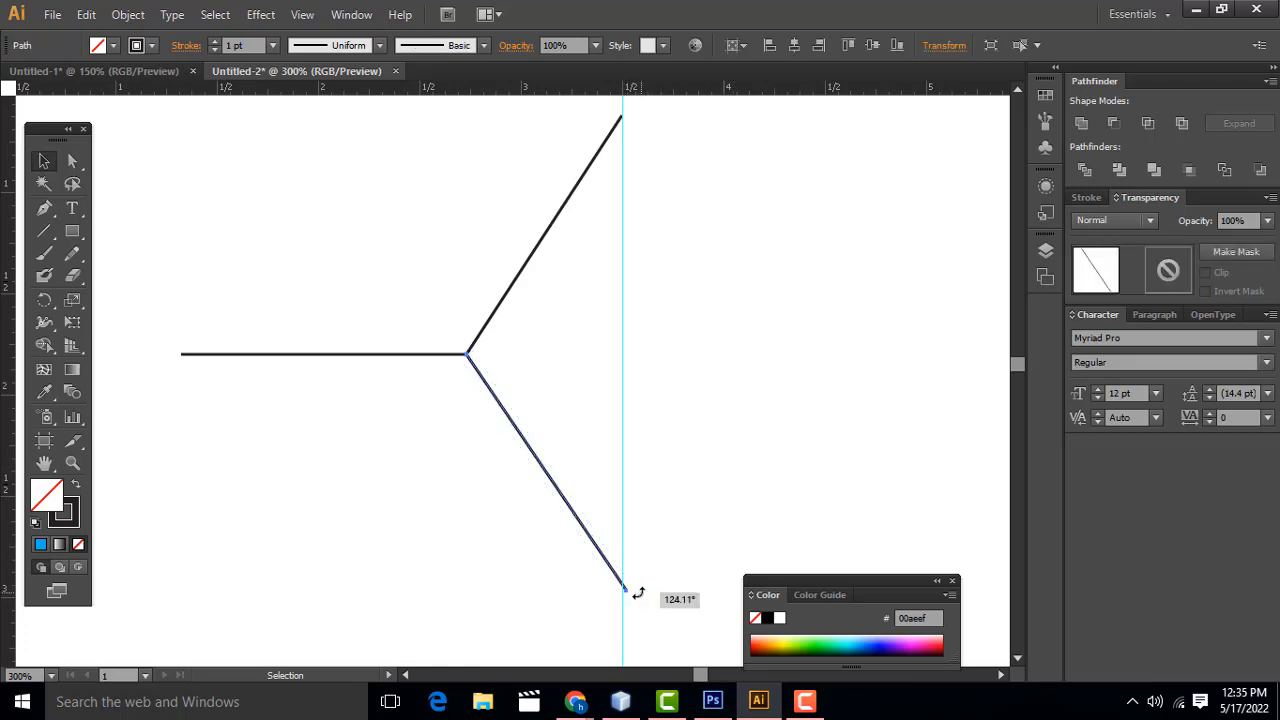
{"action": "left_click", "coordinate": [676, 584]}
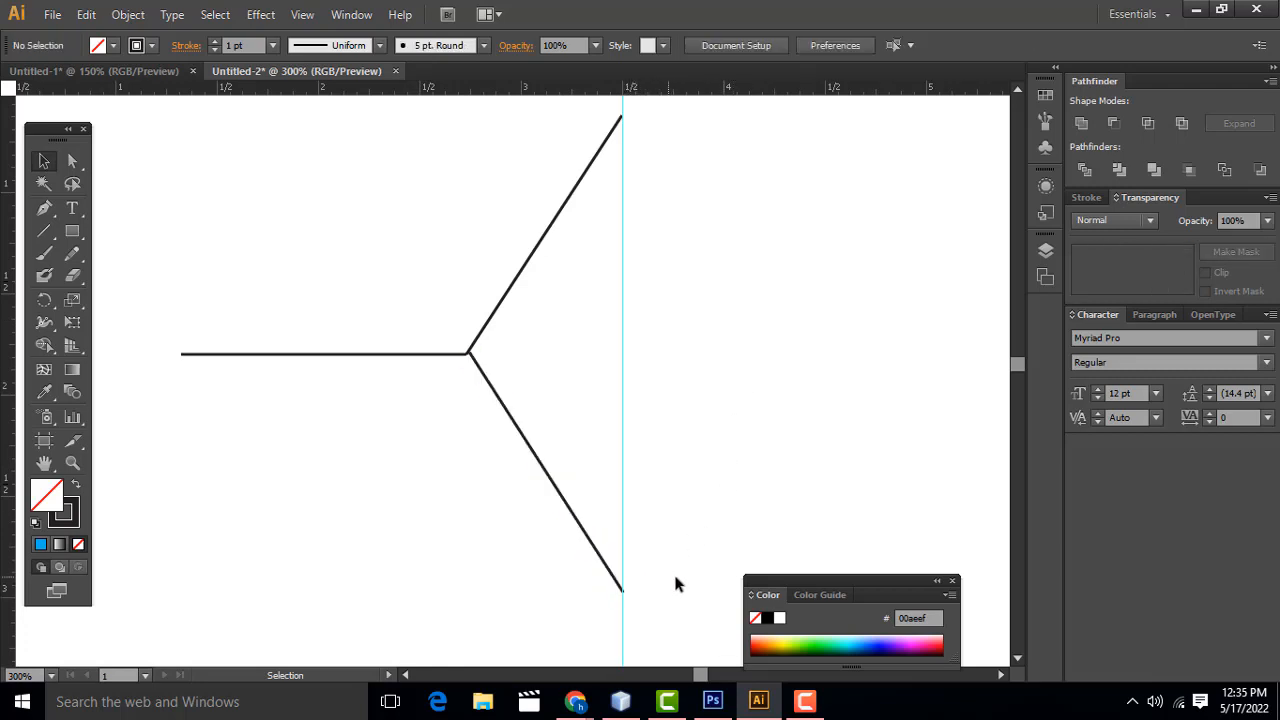
{"action": "left_click", "coordinate": [508, 410]}
{"action": "key", "text": "Left"}
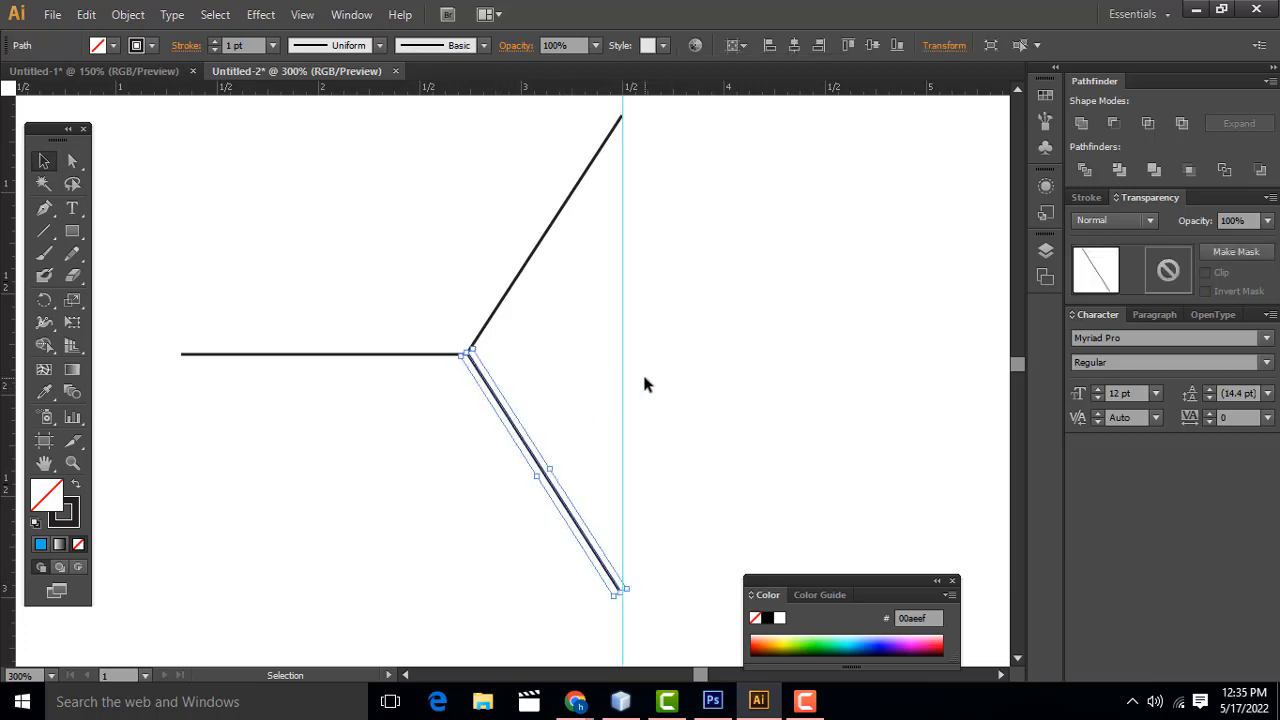
{"action": "left_click", "coordinate": [644, 378]}
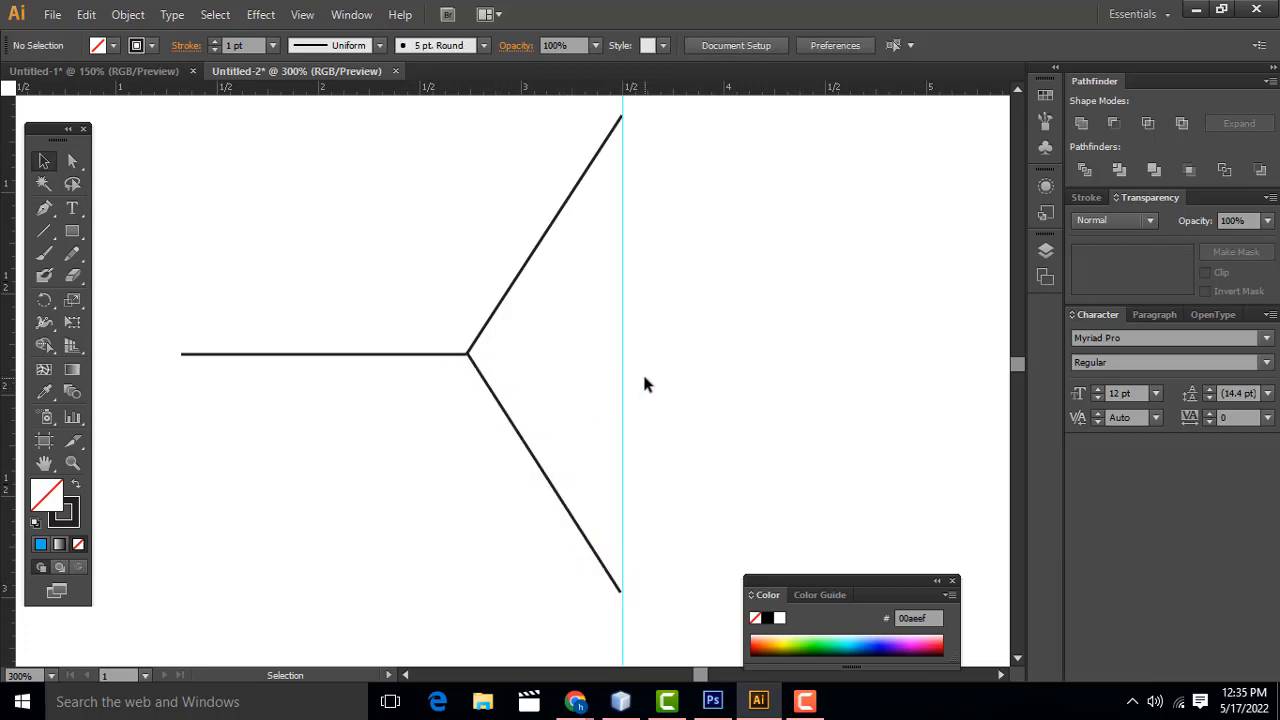
Group the upper and lower diagonal lines
{"action": "scroll", "coordinate": [745, 432], "scroll_direction": "up", "scroll_amount": 1}
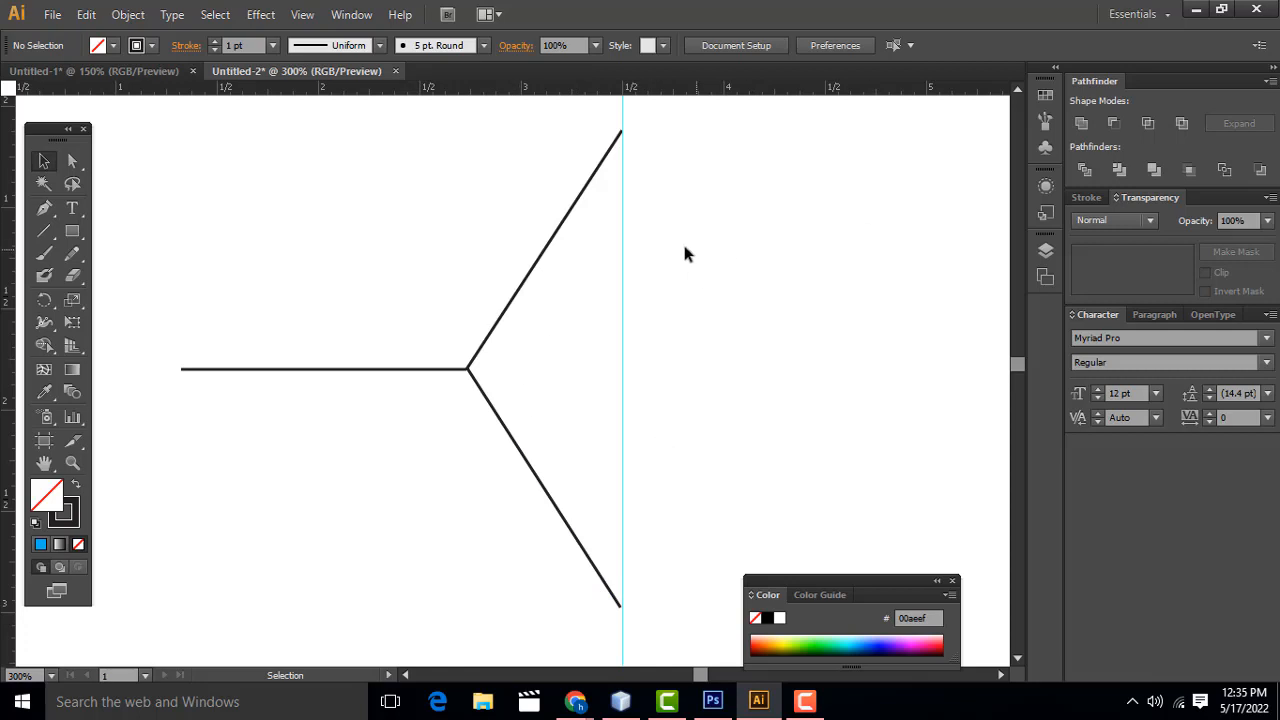
{"action": "left_click", "coordinate": [550, 245]}
{"action": "left_click", "coordinate": [532, 472], "text": "shift"}
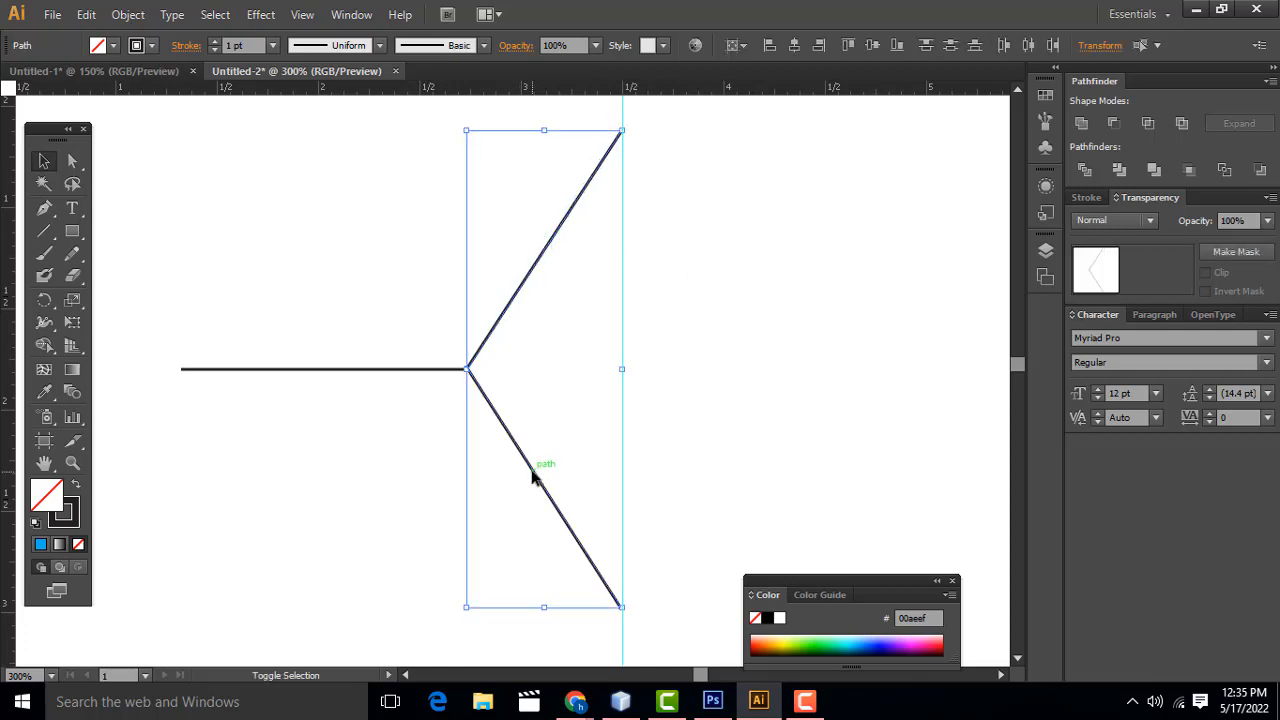
{"action": "right_click", "coordinate": [534, 477]}
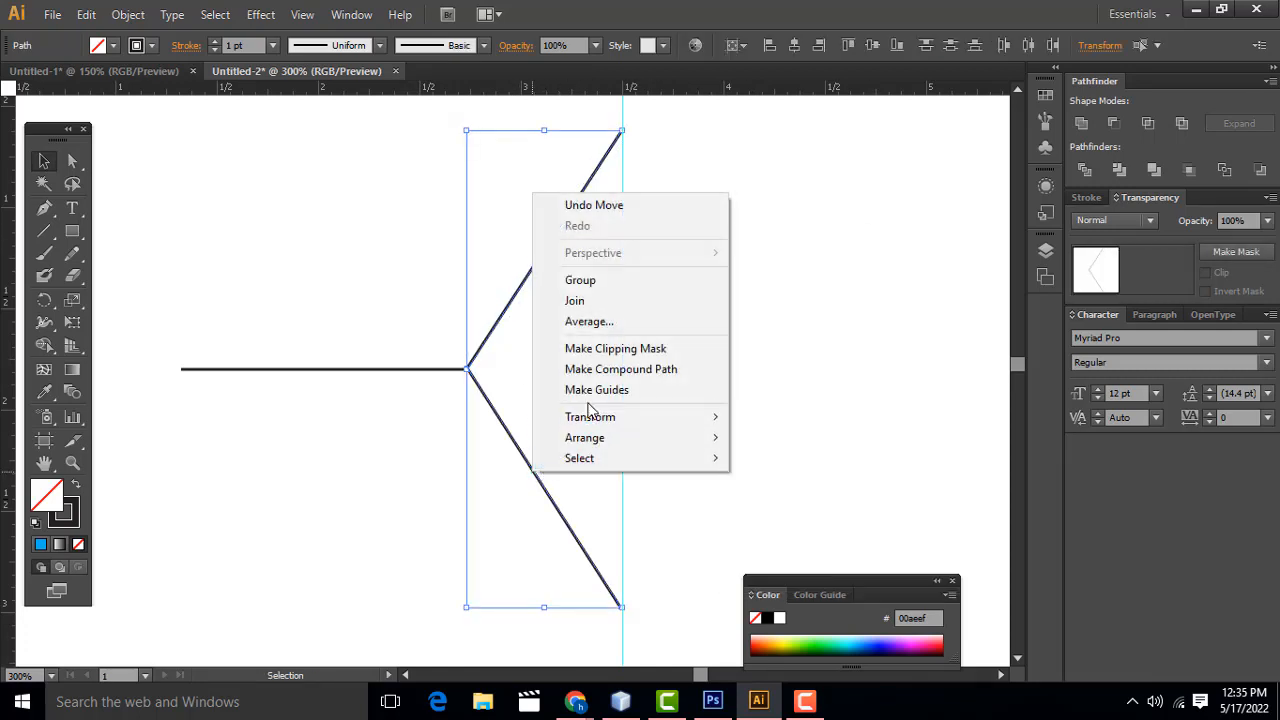
{"action": "left_click", "coordinate": [593, 282]}
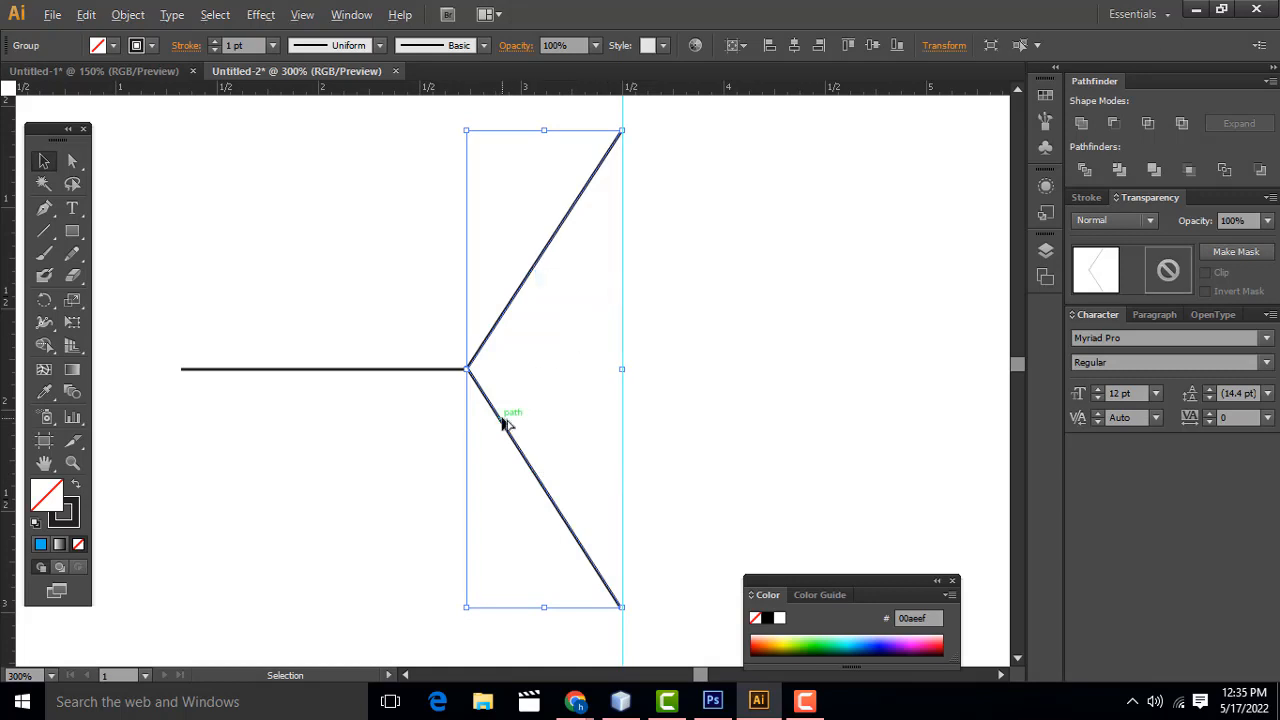
Duplicate the grouped diagonals to the right of the original and reflect the copy across the vertical axis
{"action": "left_click_drag", "start_coordinate": [506, 425], "coordinate": [698, 418]}
{"action": "right_click", "coordinate": [700, 357]}
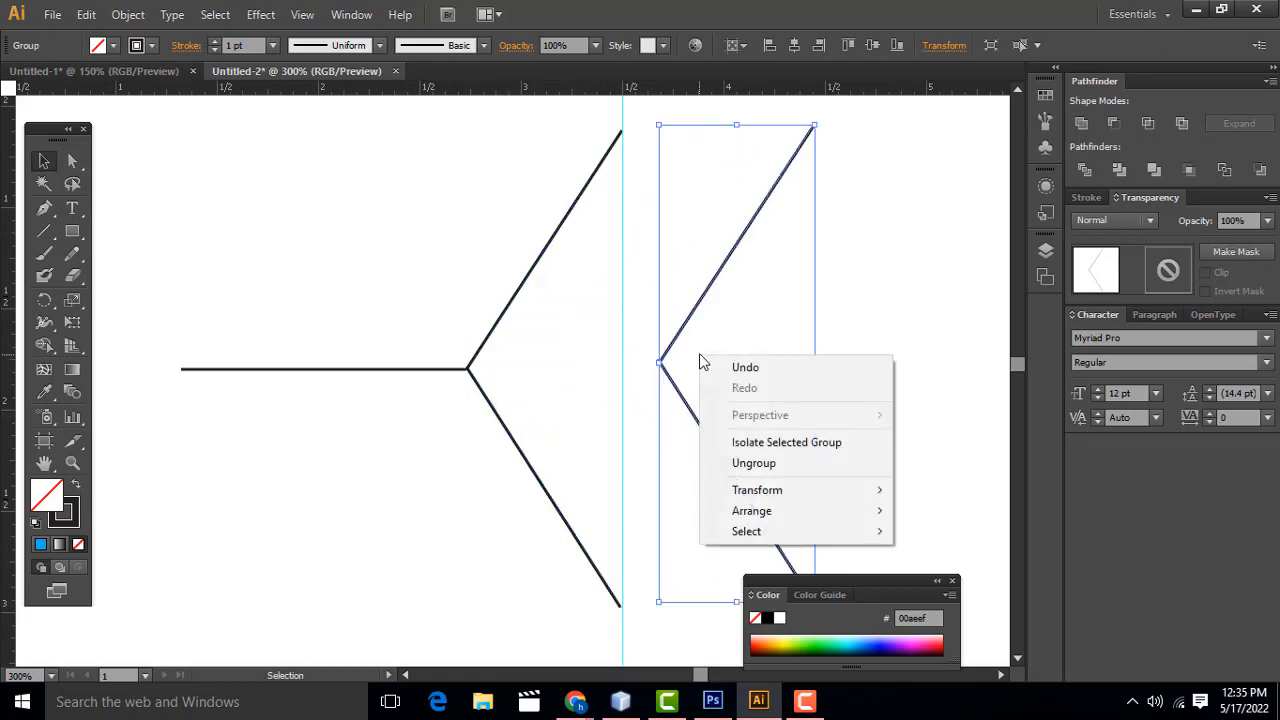
{"action": "mouse_move", "coordinate": [774, 491]}
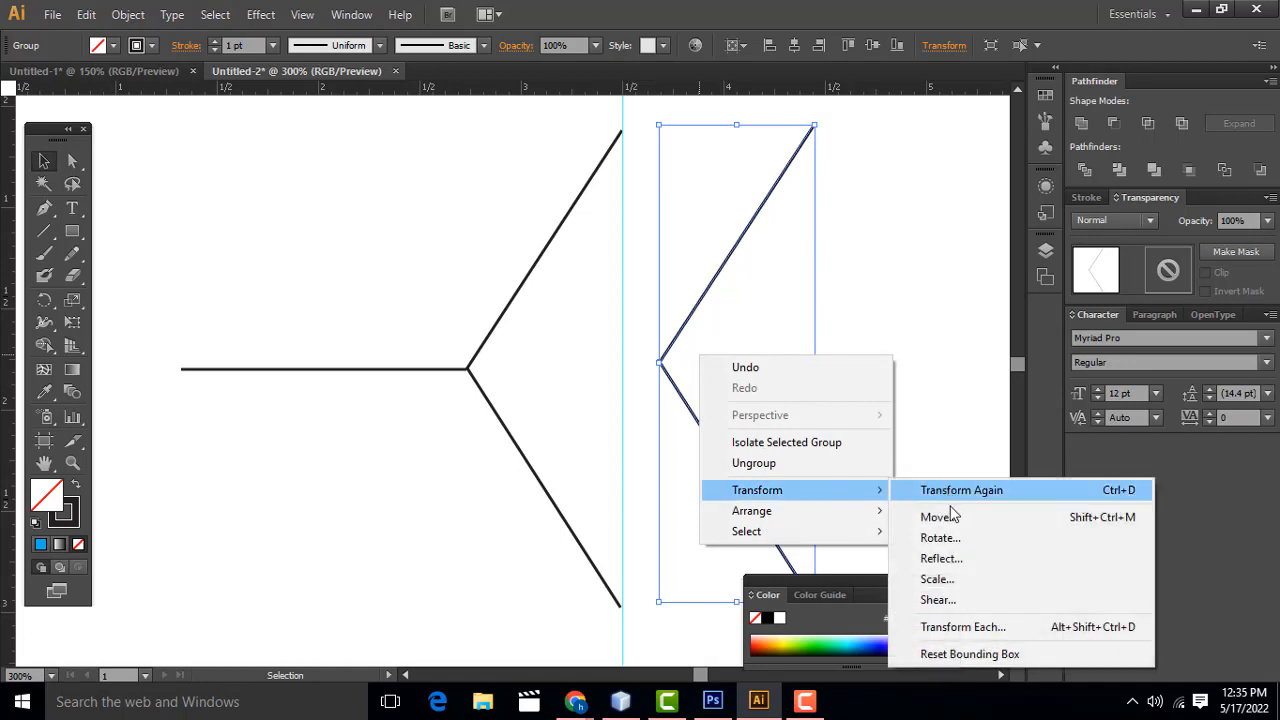
{"action": "left_click", "coordinate": [960, 560]}
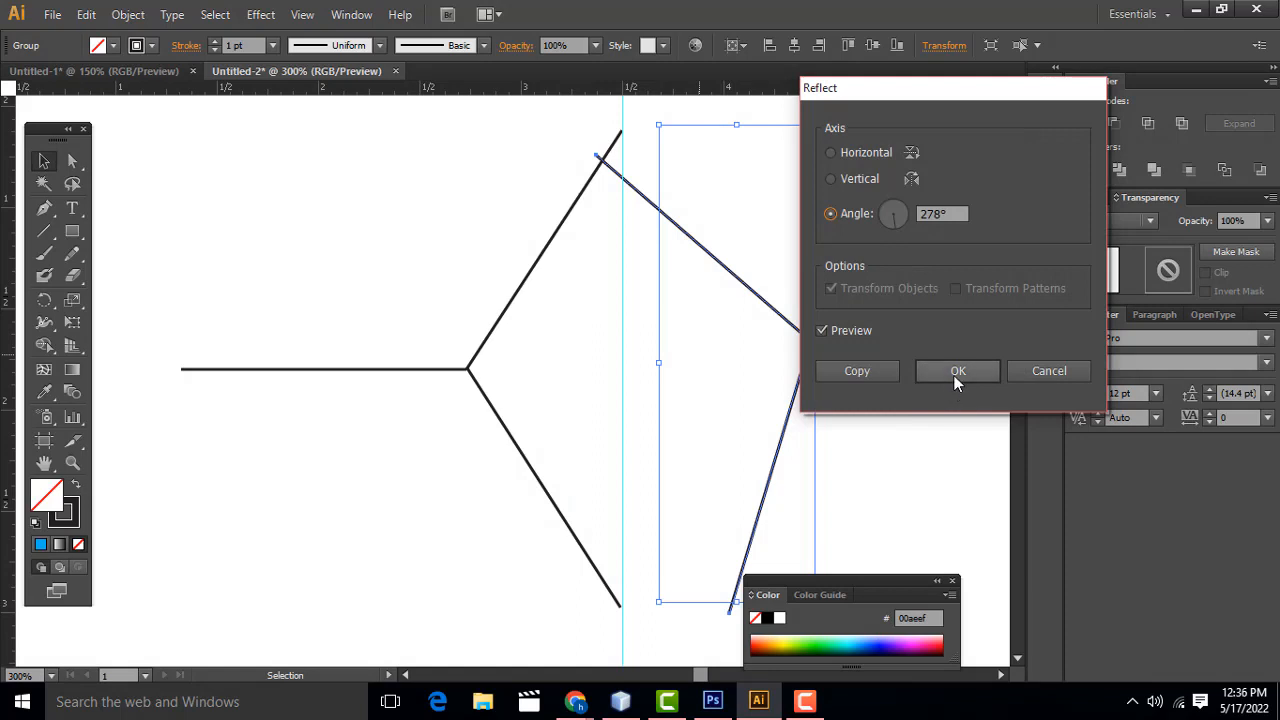
{"action": "left_click", "coordinate": [832, 153]}
{"action": "left_click", "coordinate": [832, 179]}
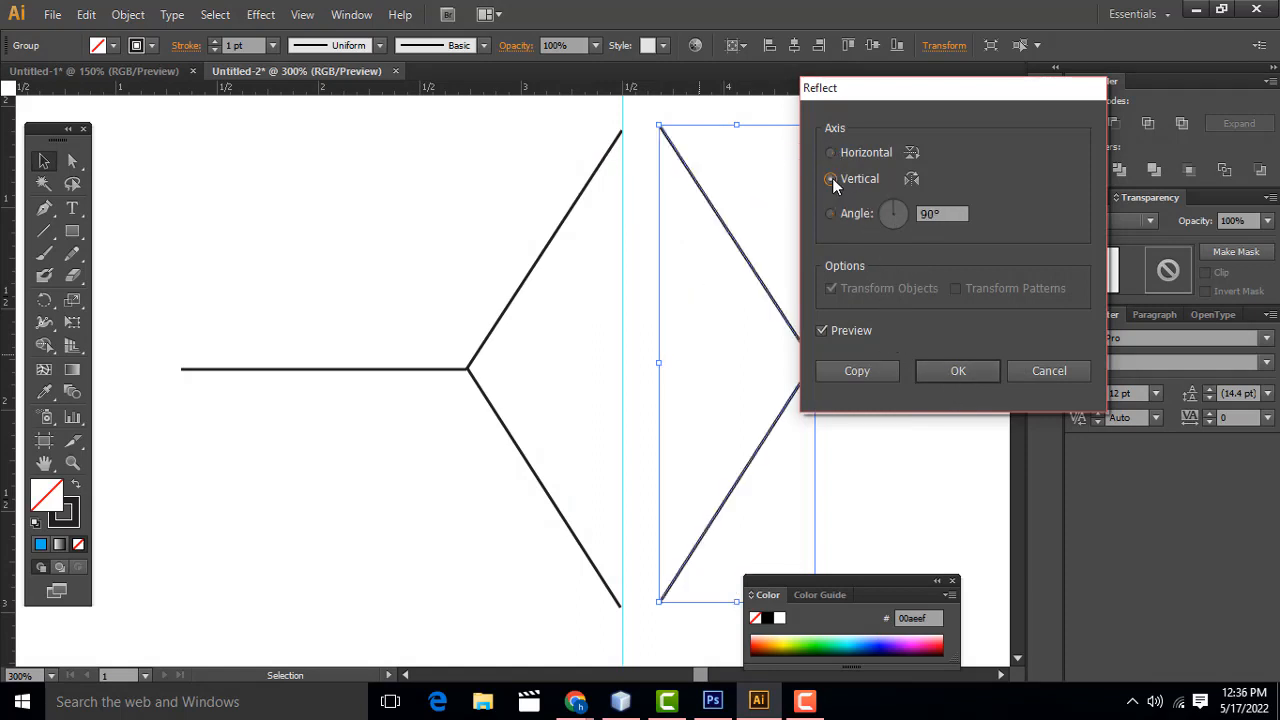
{"action": "left_click", "coordinate": [957, 372]}
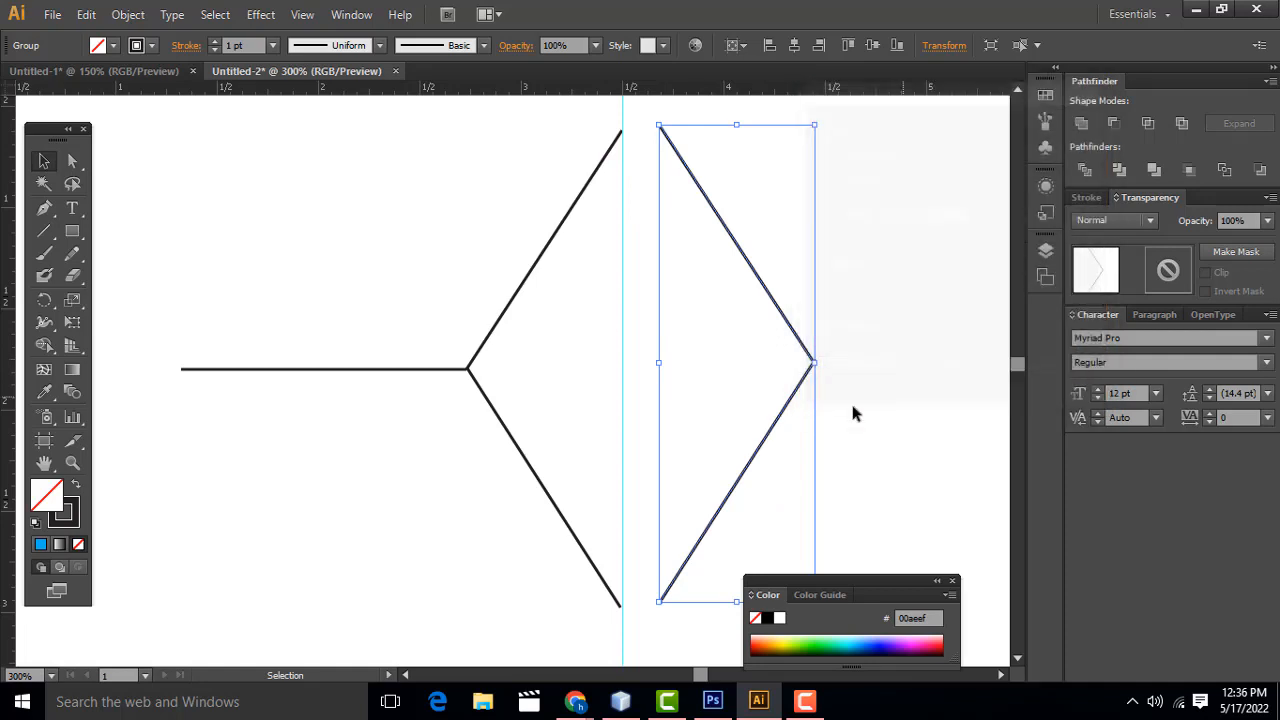
Move the reflected group so its ends meet the original diagonals' ends at the guide, closing the diamond
{"action": "left_click_drag", "start_coordinate": [774, 429], "coordinate": [698, 432]}
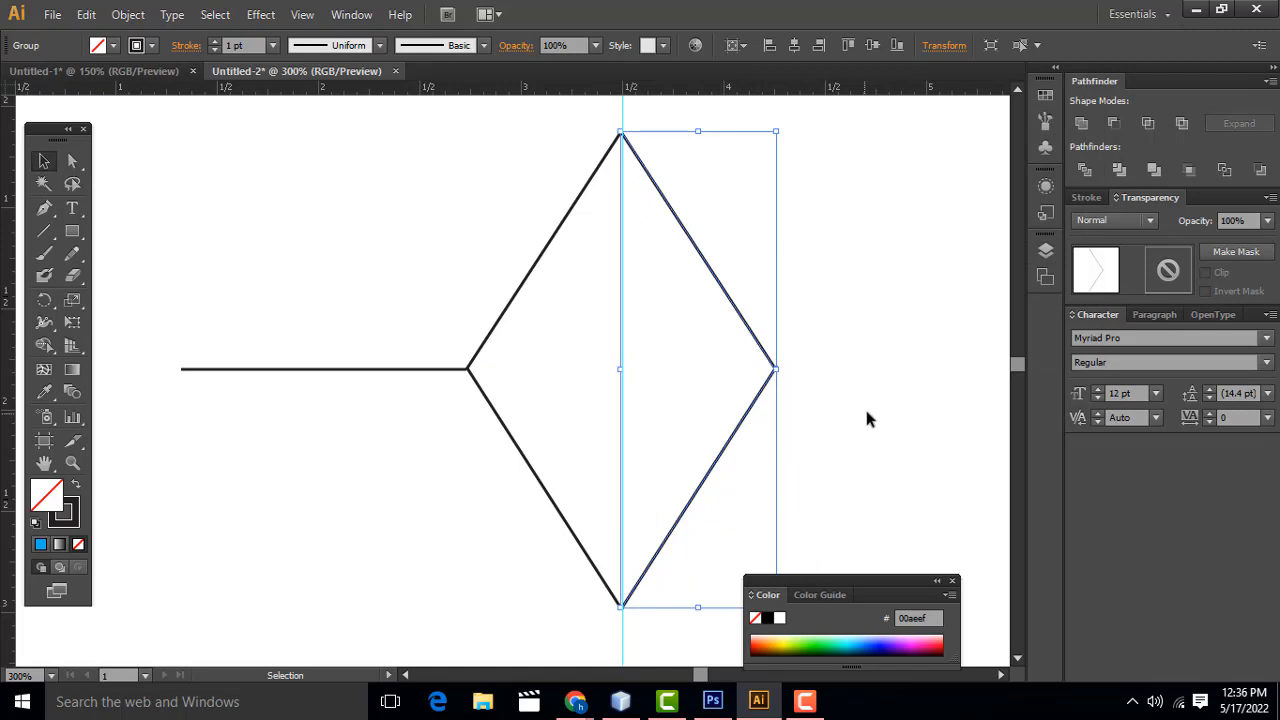
{"action": "left_click", "coordinate": [864, 408]}
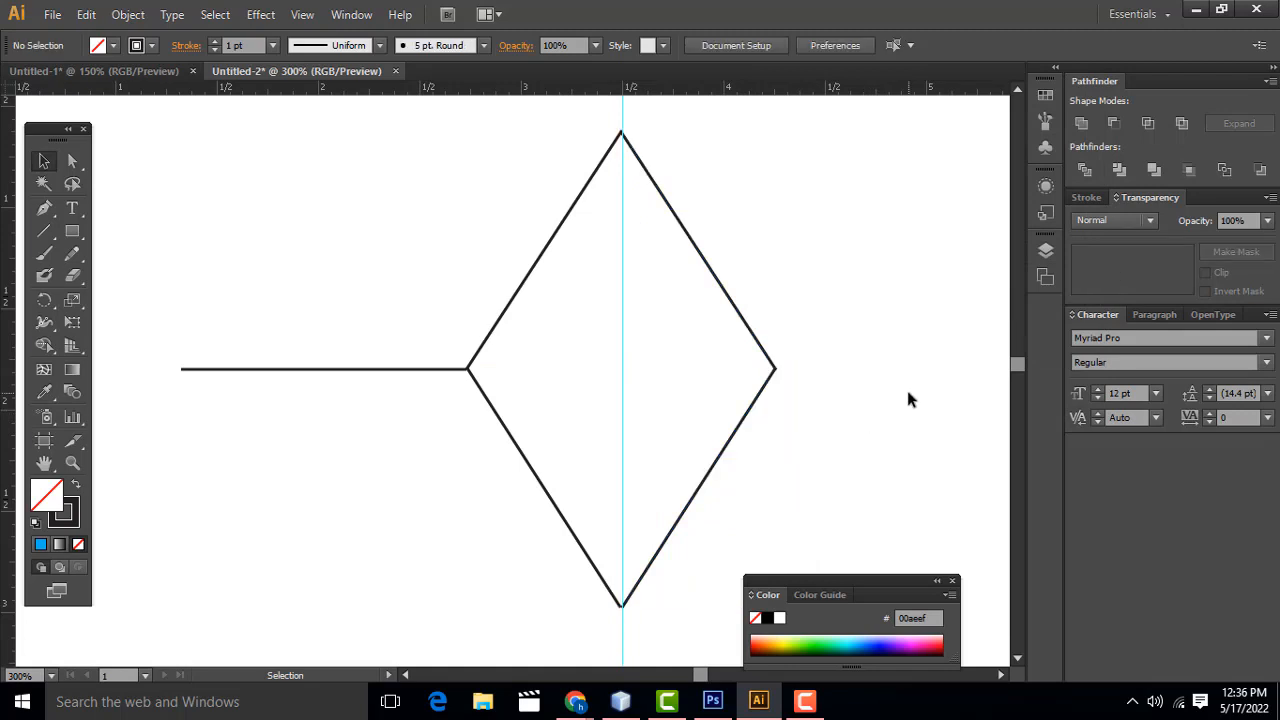
Duplicate the left horizontal line up to the diamond's top, with the copy's right end on the top vertex
{"action": "scroll", "coordinate": [900, 388], "scroll_direction": "up", "scroll_amount": 1}
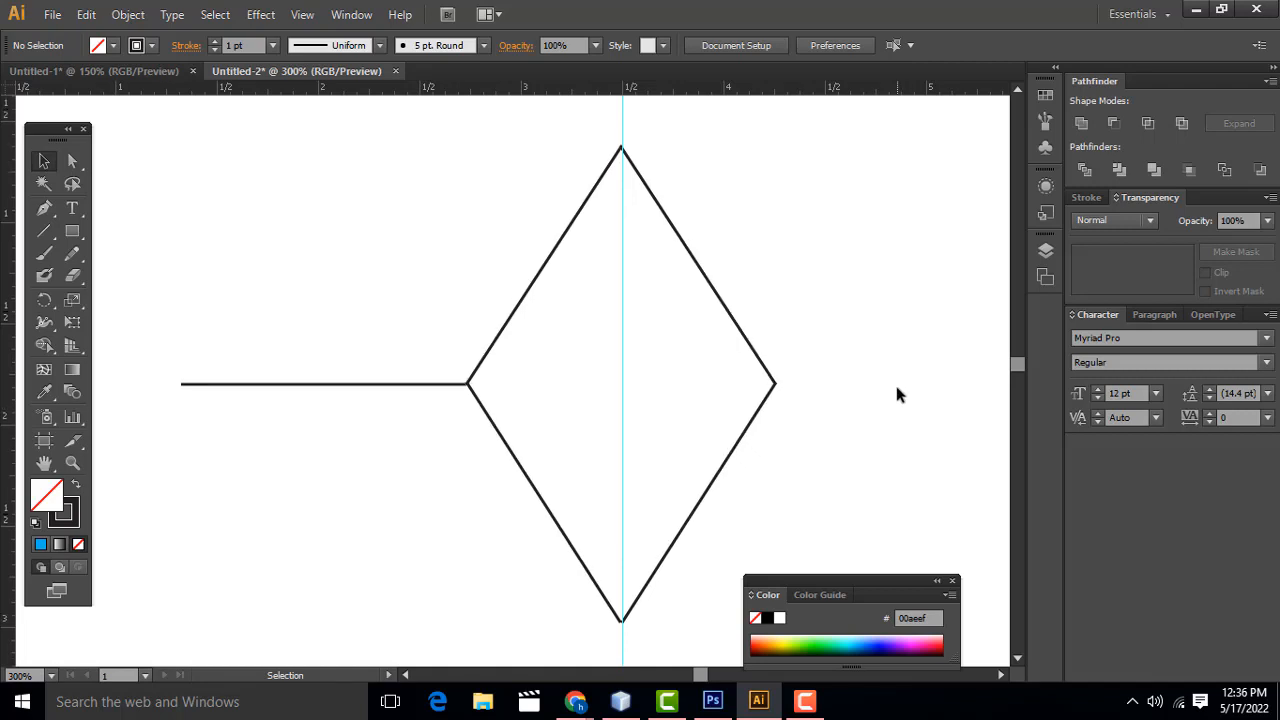
{"action": "left_click", "coordinate": [385, 386]}
{"action": "left_click_drag", "start_coordinate": [377, 389], "coordinate": [531, 153]}
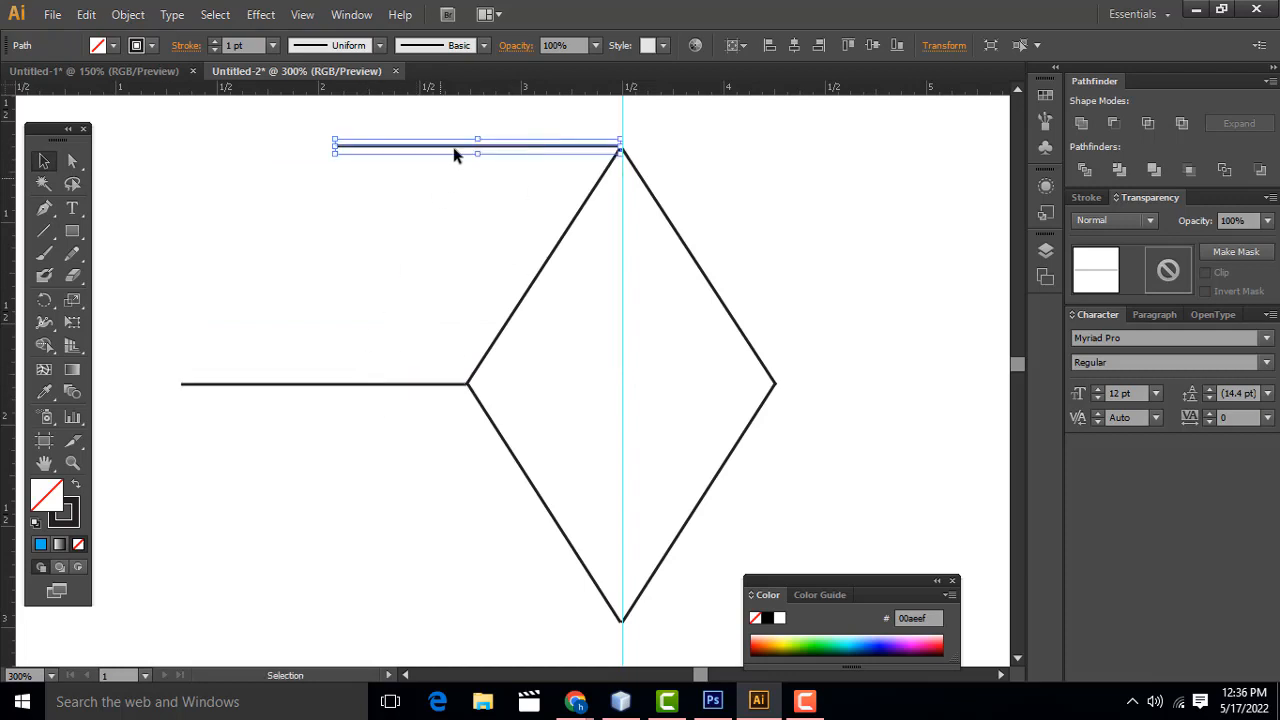
{"action": "left_click", "coordinate": [389, 156]}
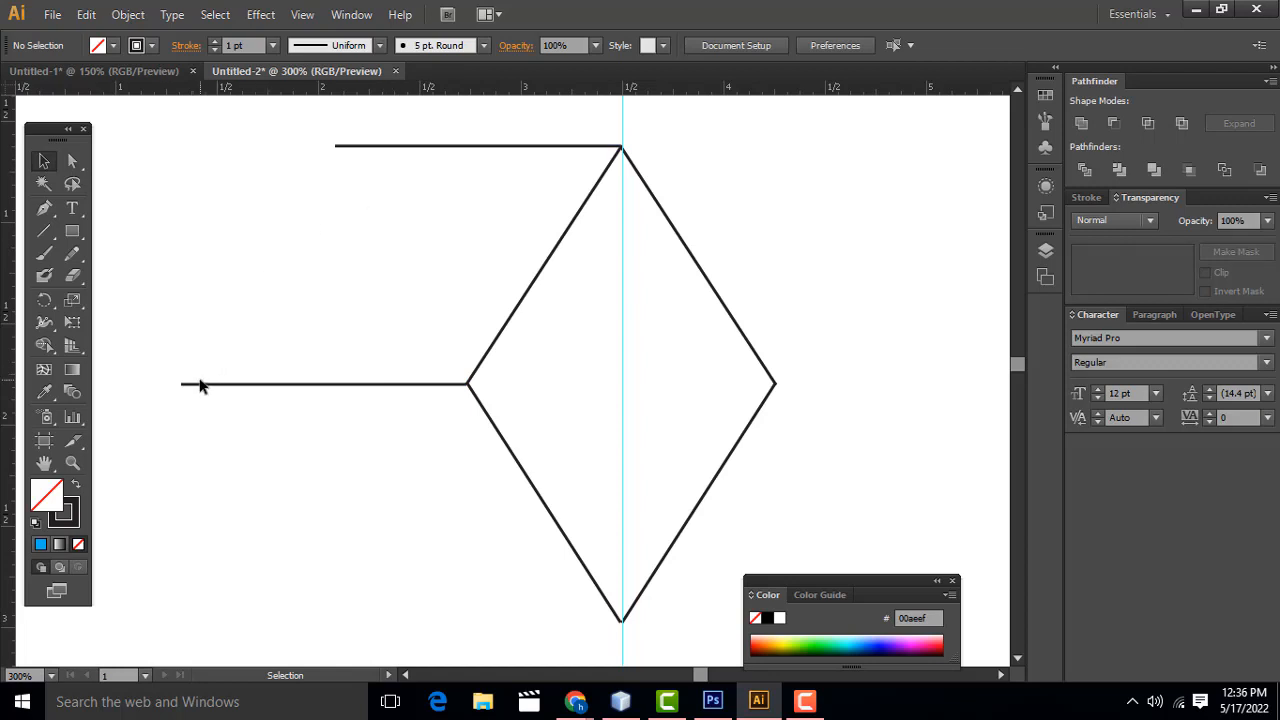
{"action": "left_click", "coordinate": [72, 207]}
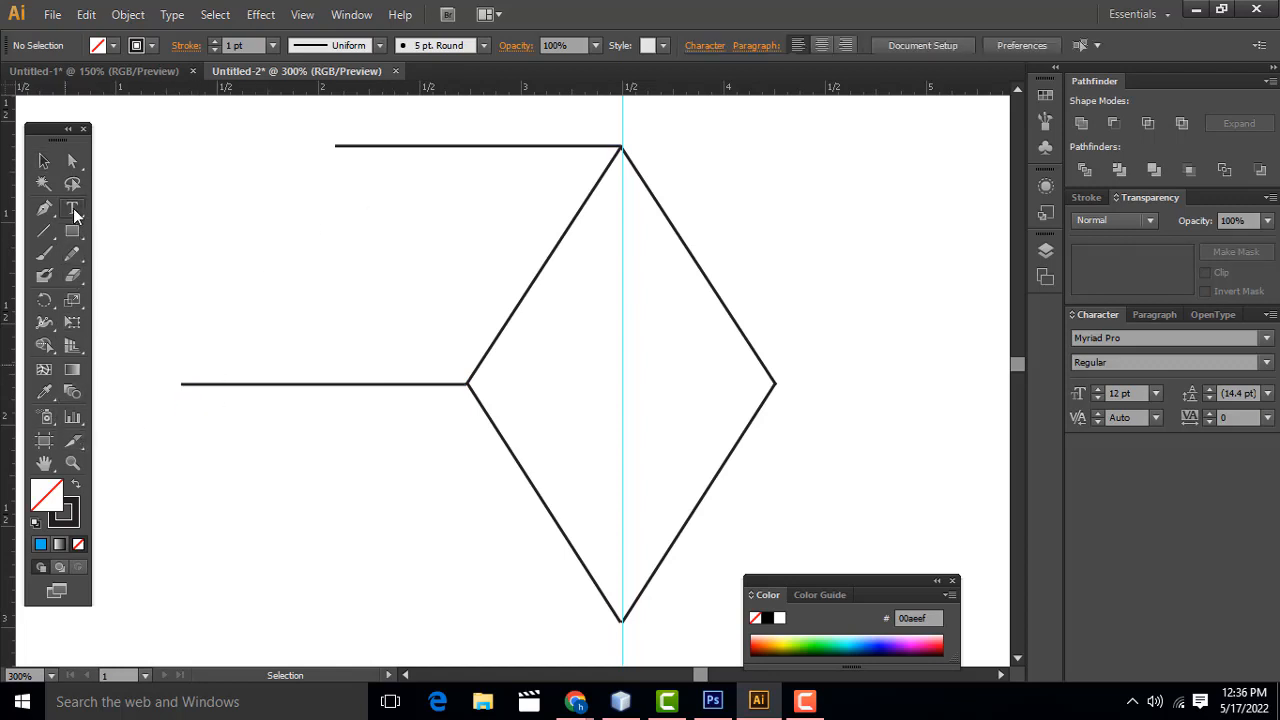
{"action": "left_click", "coordinate": [244, 508]}
{"action": "type", "text": "A"}
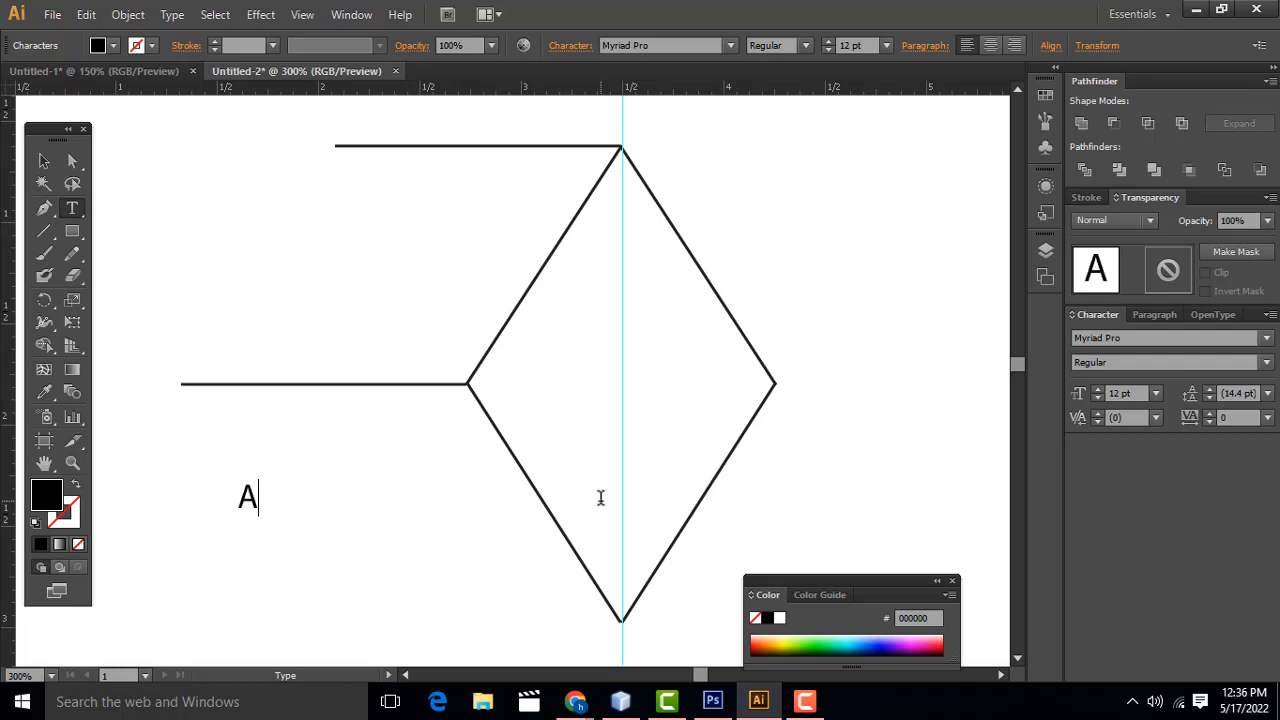
{"action": "type", "text": "I"}
{"action": "key", "text": "BackSpace"}
{"action": "type", "text": "LT"}
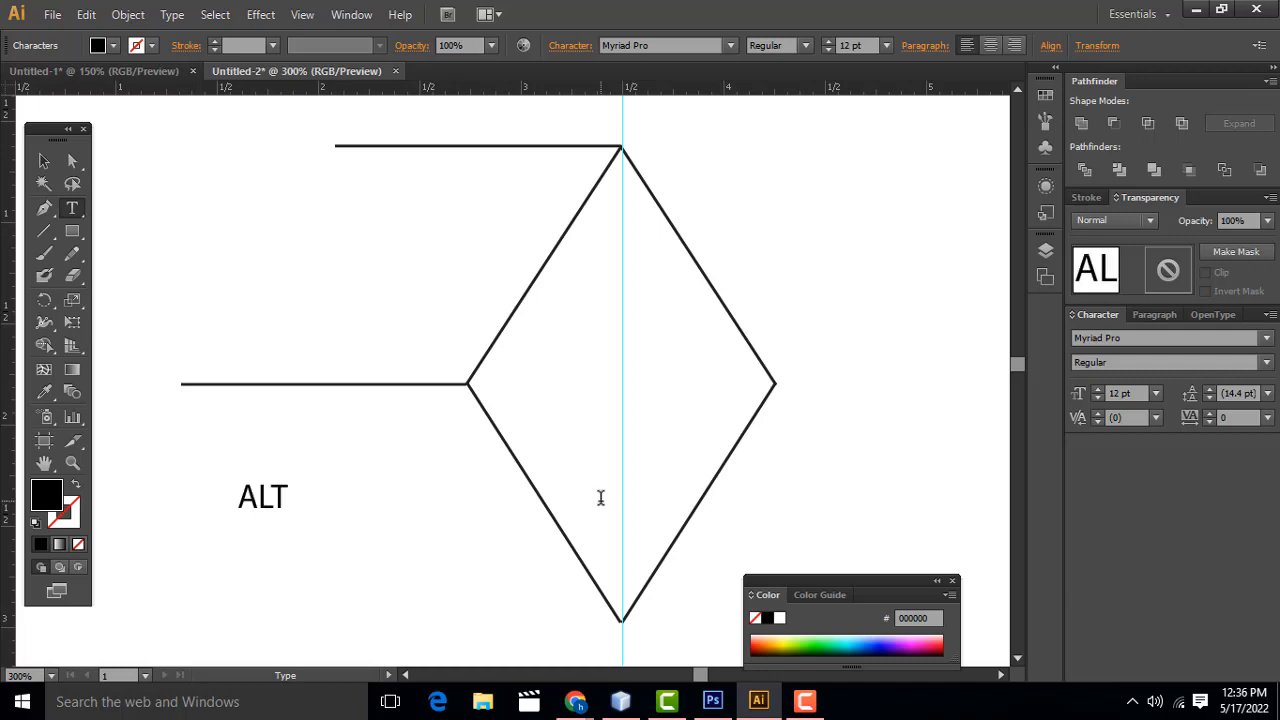
{"action": "key", "text": "BackSpace"}
{"action": "key", "text": "BackSpace"}
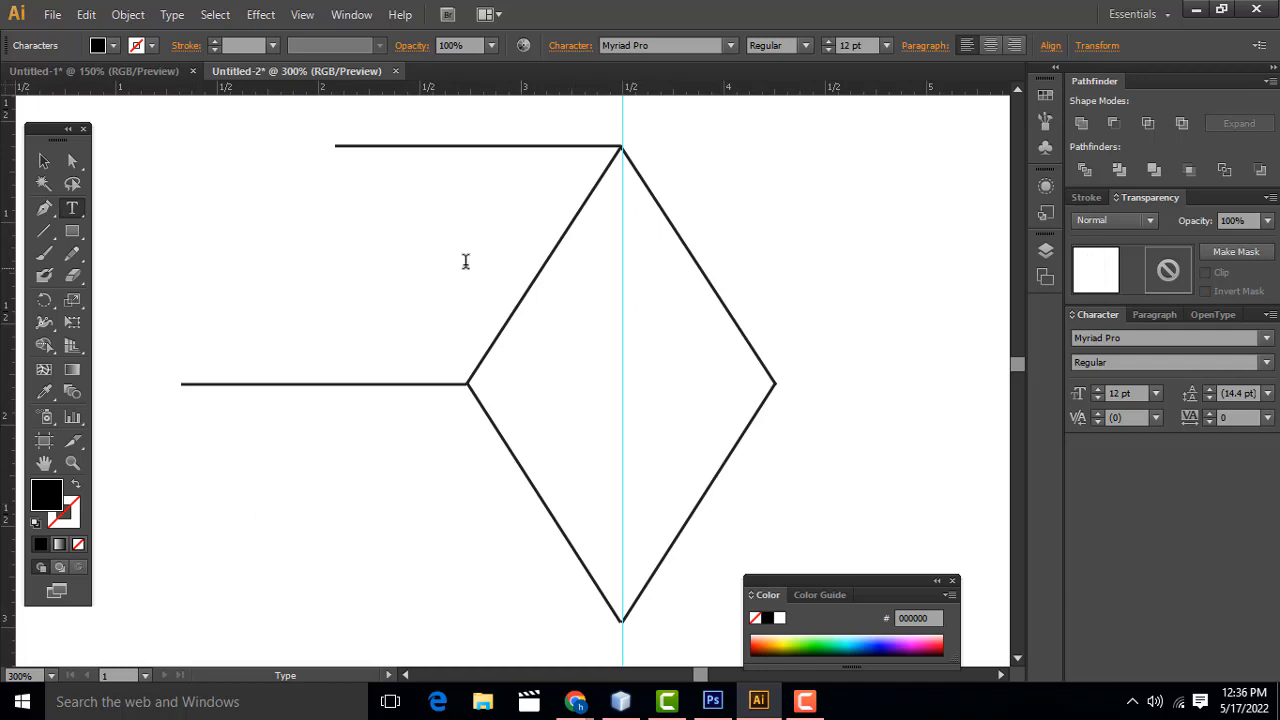
{"action": "left_click", "coordinate": [44, 160]}
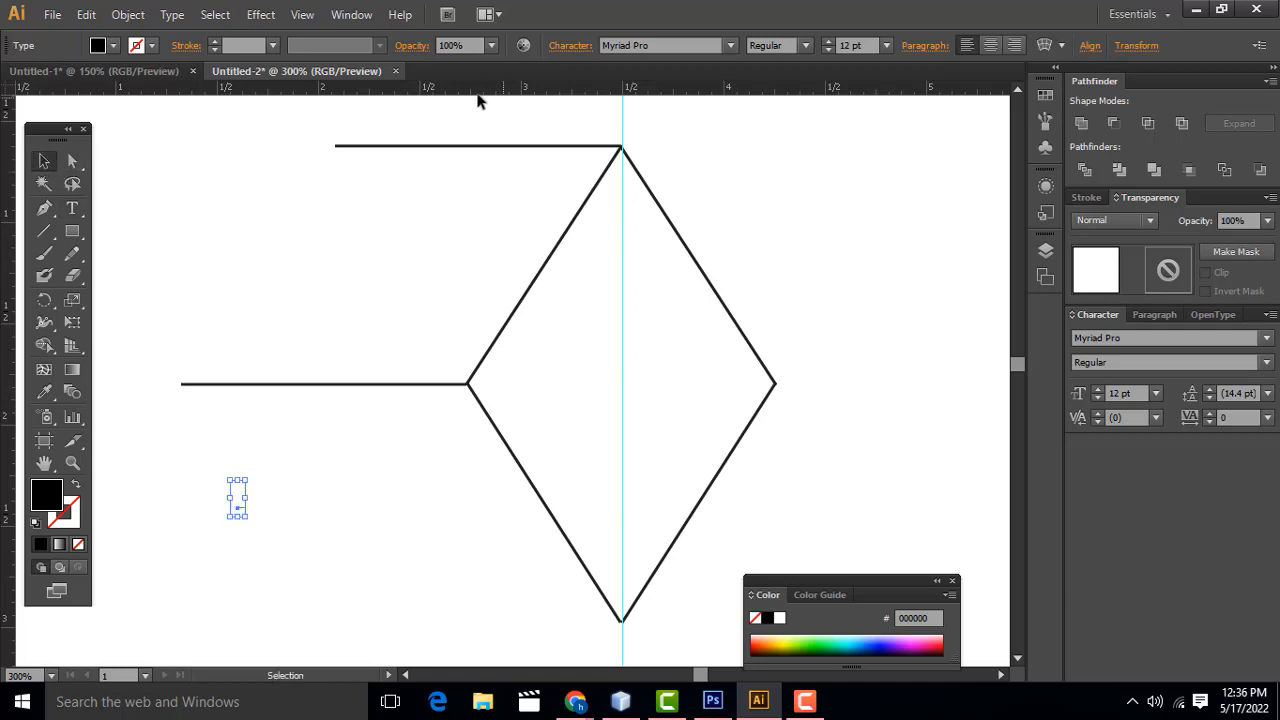
Duplicate the top horizontal line, rotate the copy to a 45-degree slant, and place its upper end on the top line's left end
{"action": "left_click", "coordinate": [362, 147]}
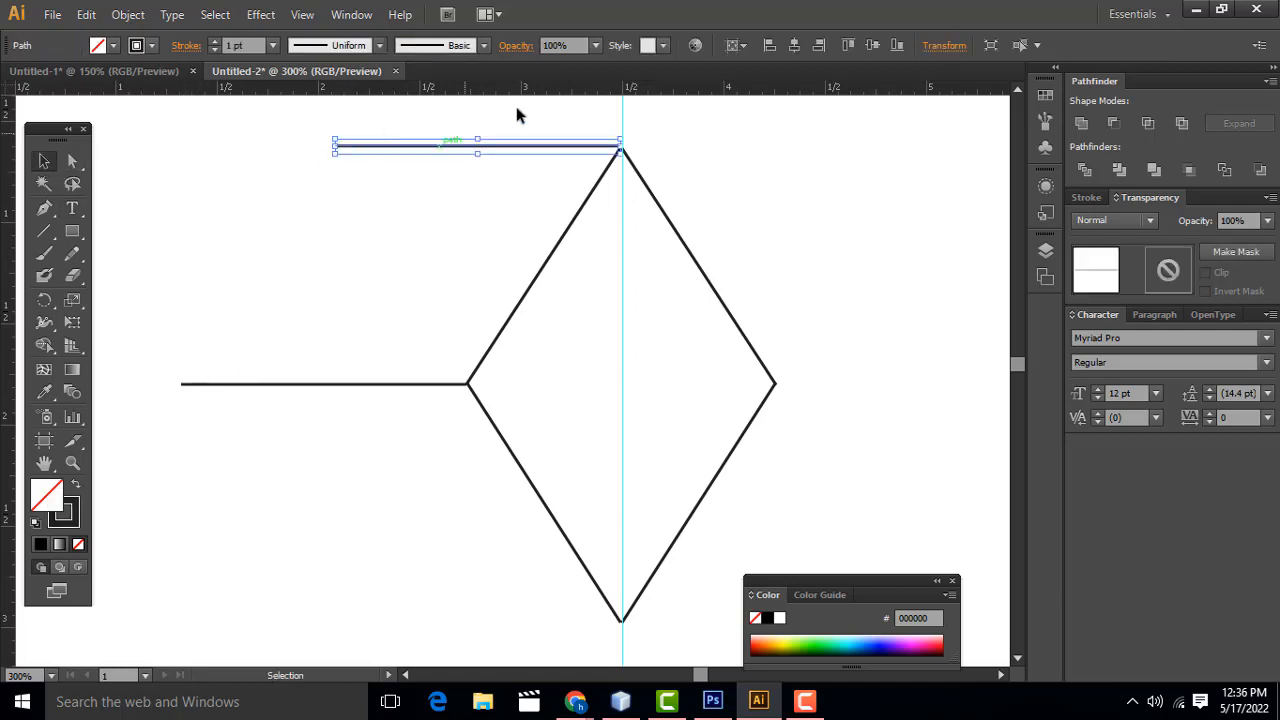
{"action": "left_click", "coordinate": [568, 240]}
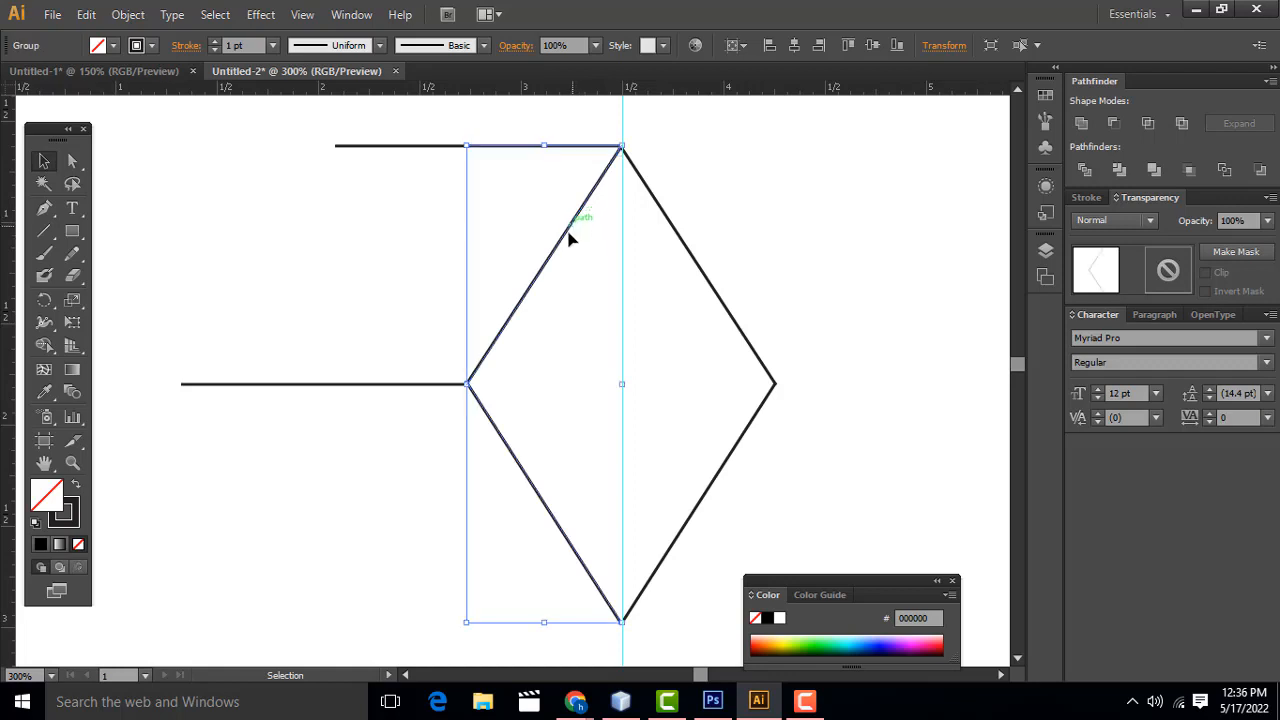
{"action": "left_click", "coordinate": [443, 229]}
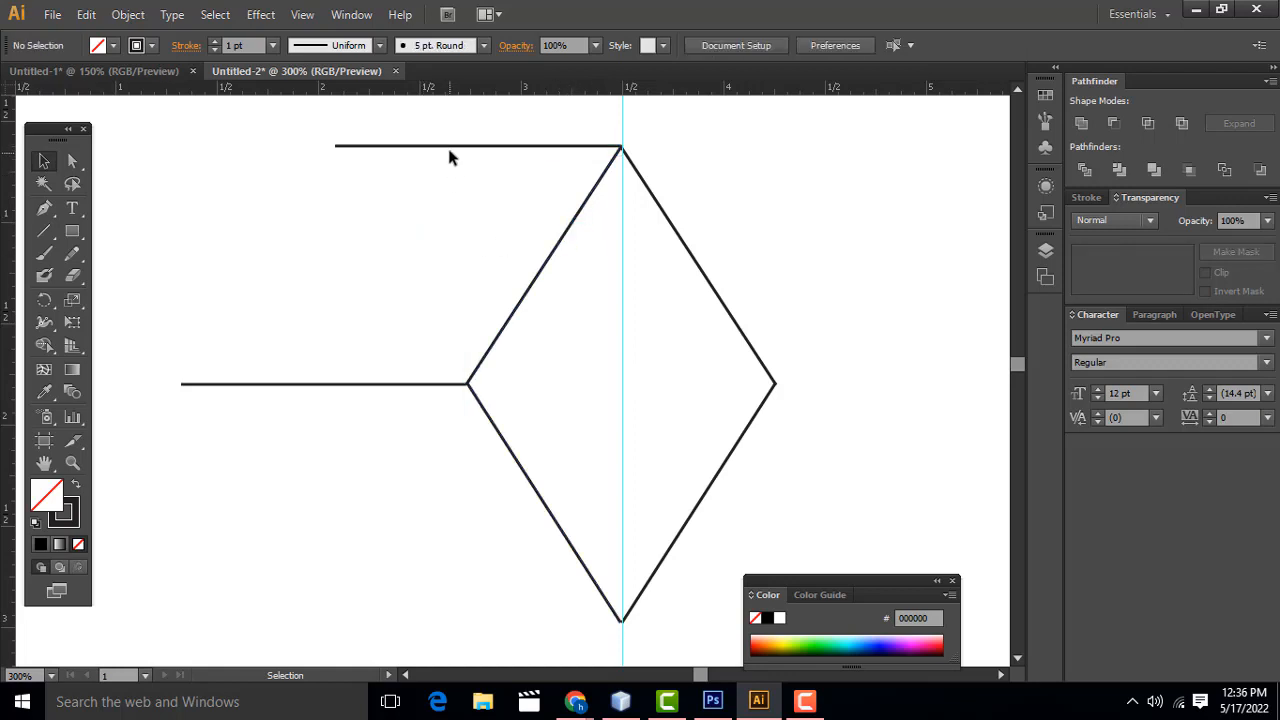
{"action": "left_click_drag", "start_coordinate": [437, 148], "coordinate": [253, 285]}
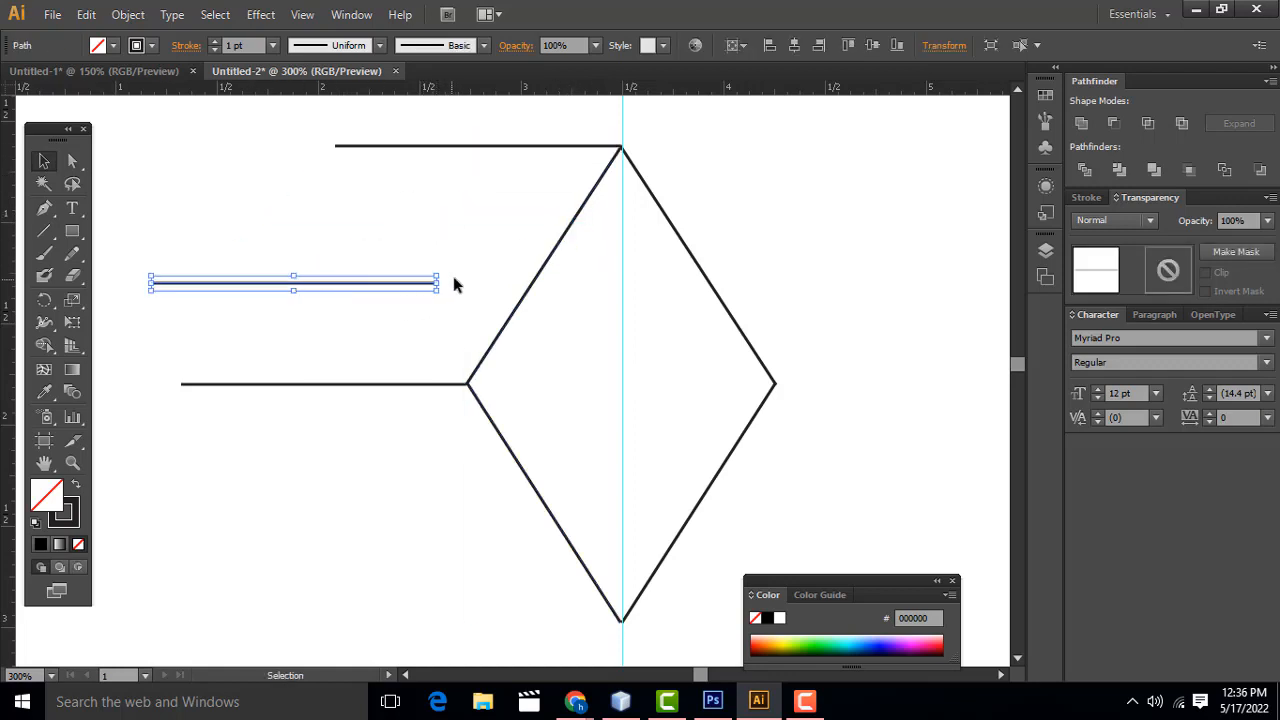
{"action": "left_click_drag", "start_coordinate": [443, 277], "coordinate": [380, 180]}
{"action": "left_click_drag", "start_coordinate": [339, 236], "coordinate": [264, 194]}
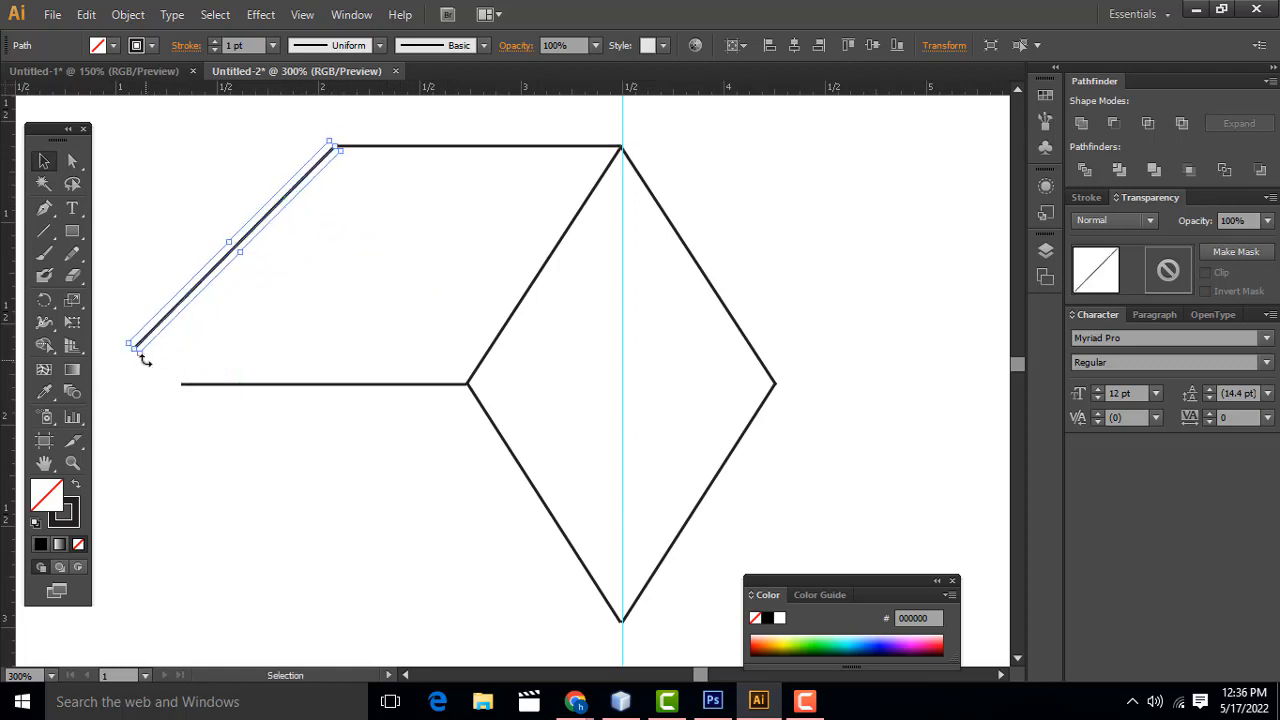
Rotate the slanted line steeper and position it between the left ends of the two horizontal lines, closing the parallelogram
{"action": "left_click_drag", "start_coordinate": [181, 305], "coordinate": [229, 342]}
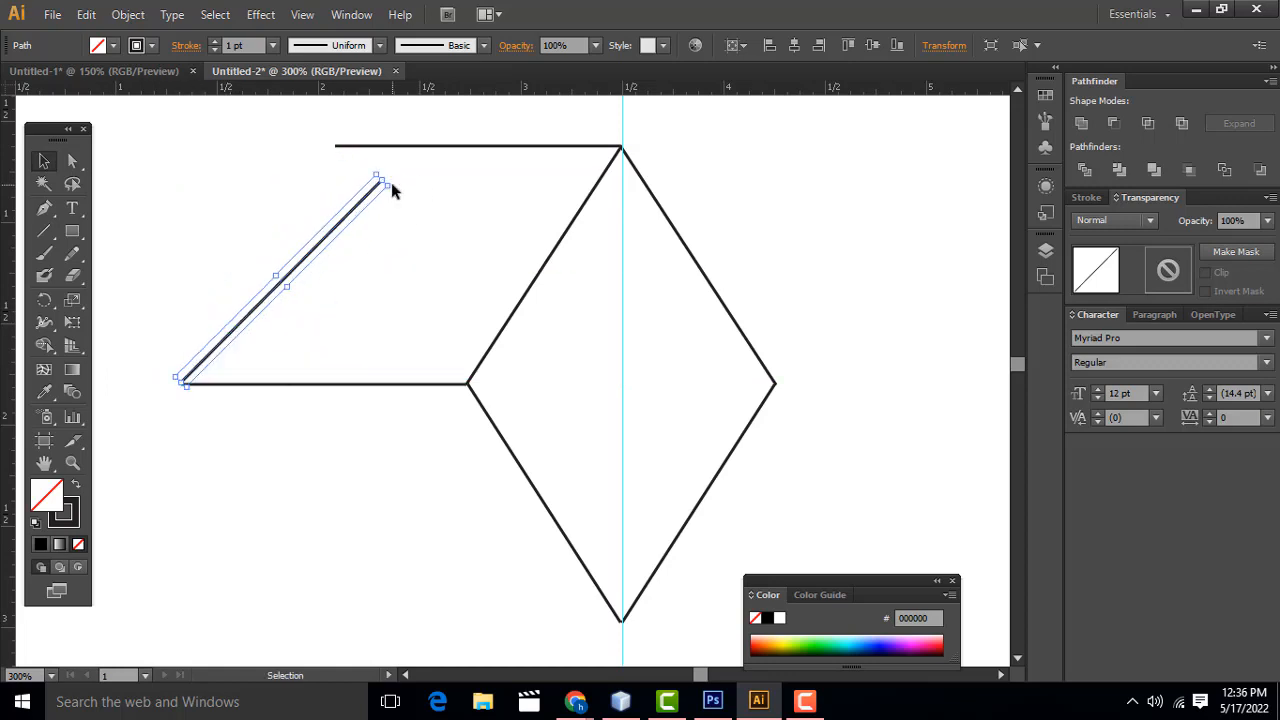
{"action": "left_click_drag", "start_coordinate": [391, 184], "coordinate": [366, 175]}
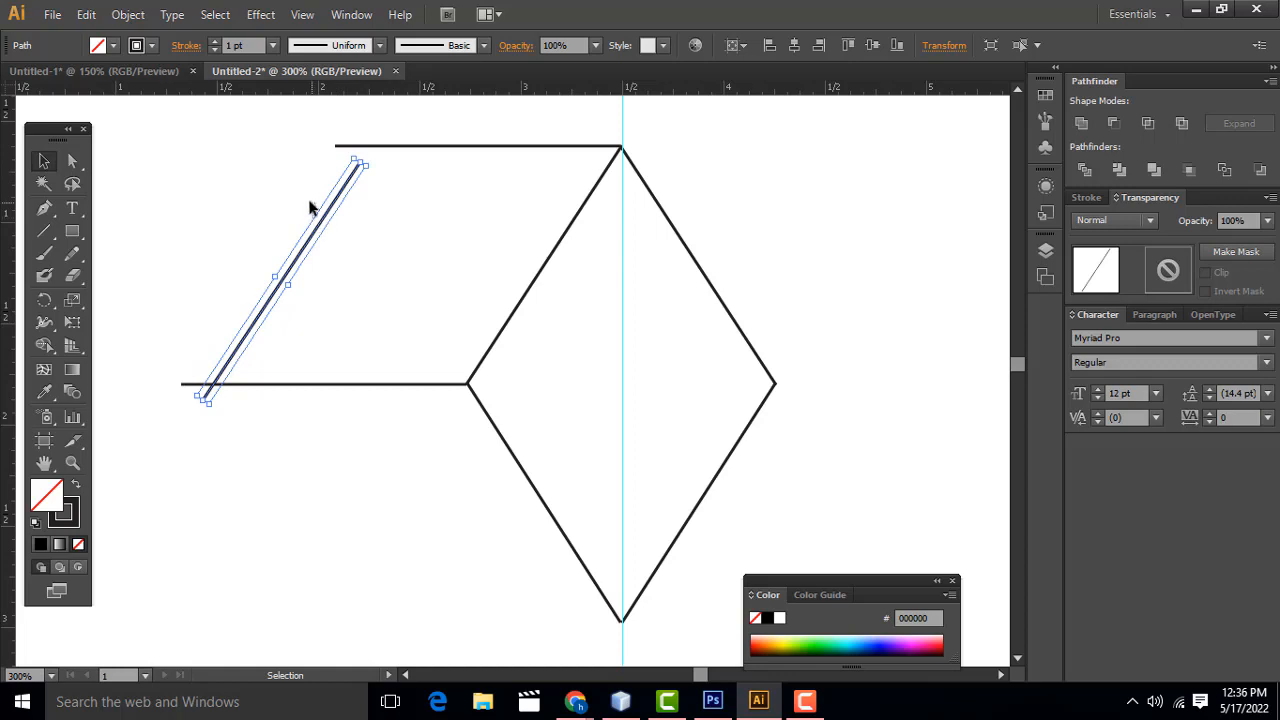
{"action": "left_click", "coordinate": [310, 207]}
{"action": "left_click_drag", "start_coordinate": [320, 230], "coordinate": [297, 218]}
{"action": "left_click", "coordinate": [388, 198]}
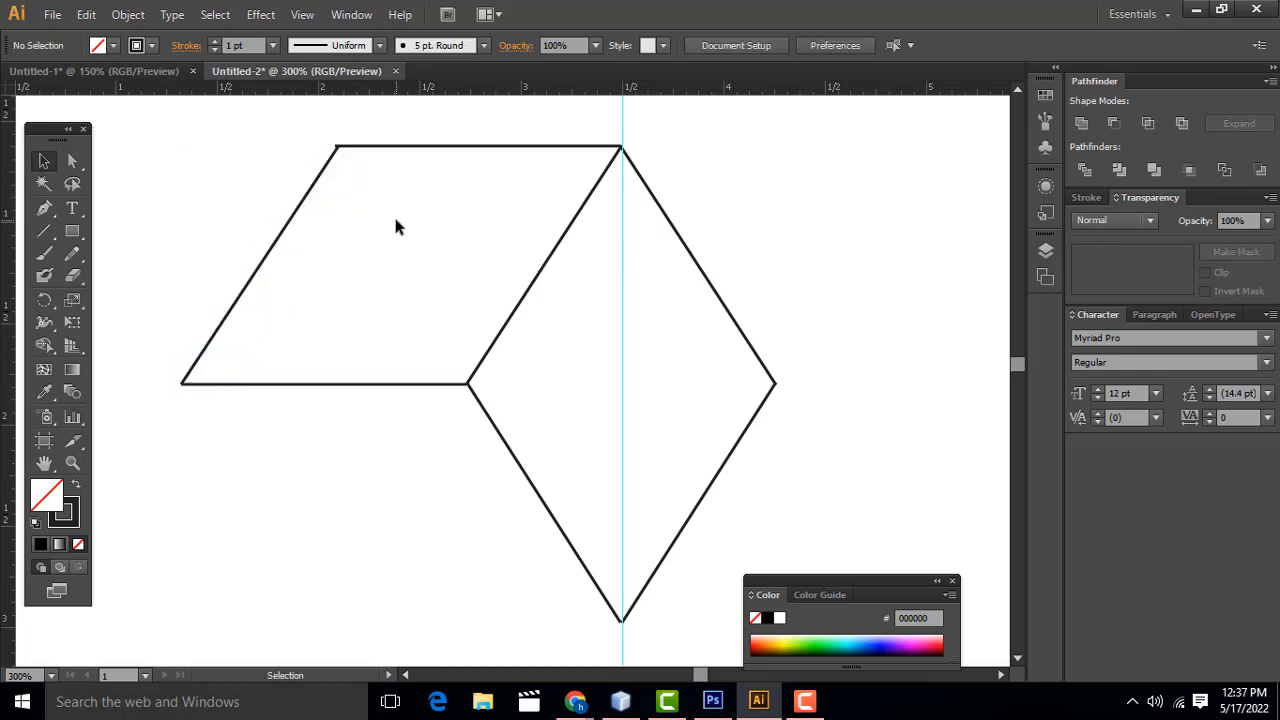
Rotate the left slanted edge slightly so its upper end aligns with the top line's left end
{"action": "key", "text": "ctrl+equal"}
{"action": "left_click_drag", "start_coordinate": [440, 258], "coordinate": [540, 366]}
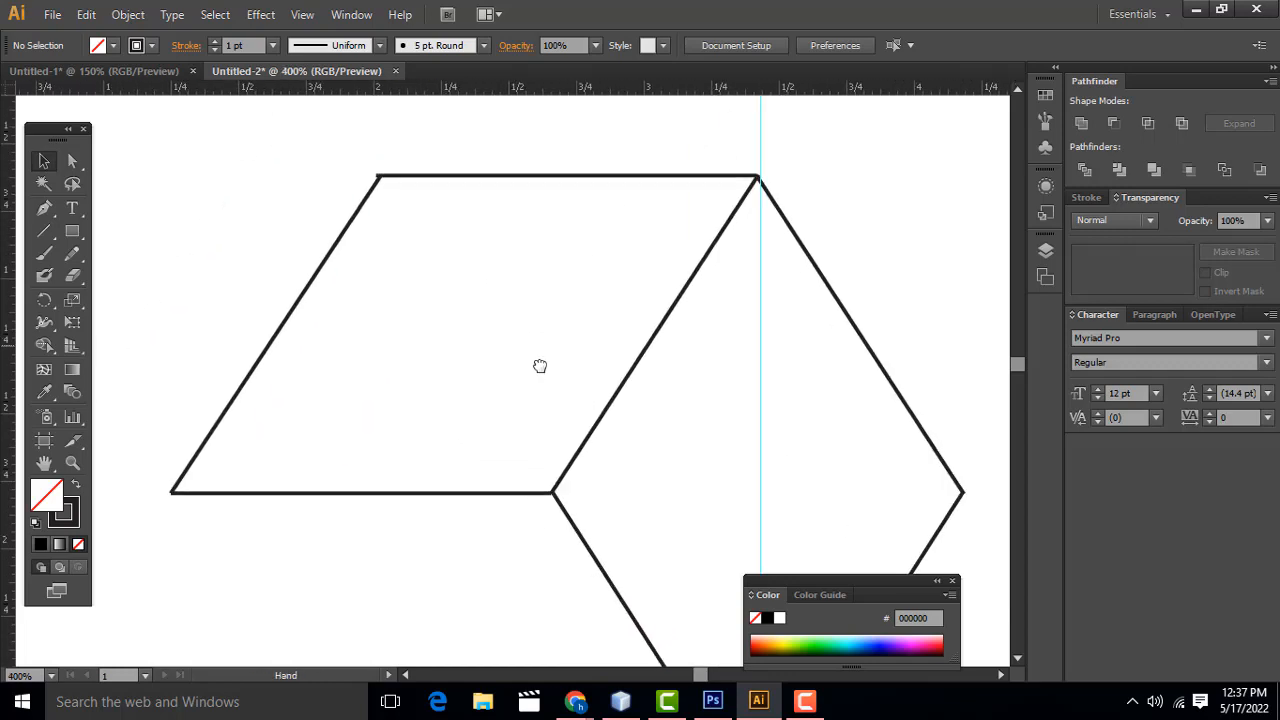
{"action": "left_click", "coordinate": [441, 200]}
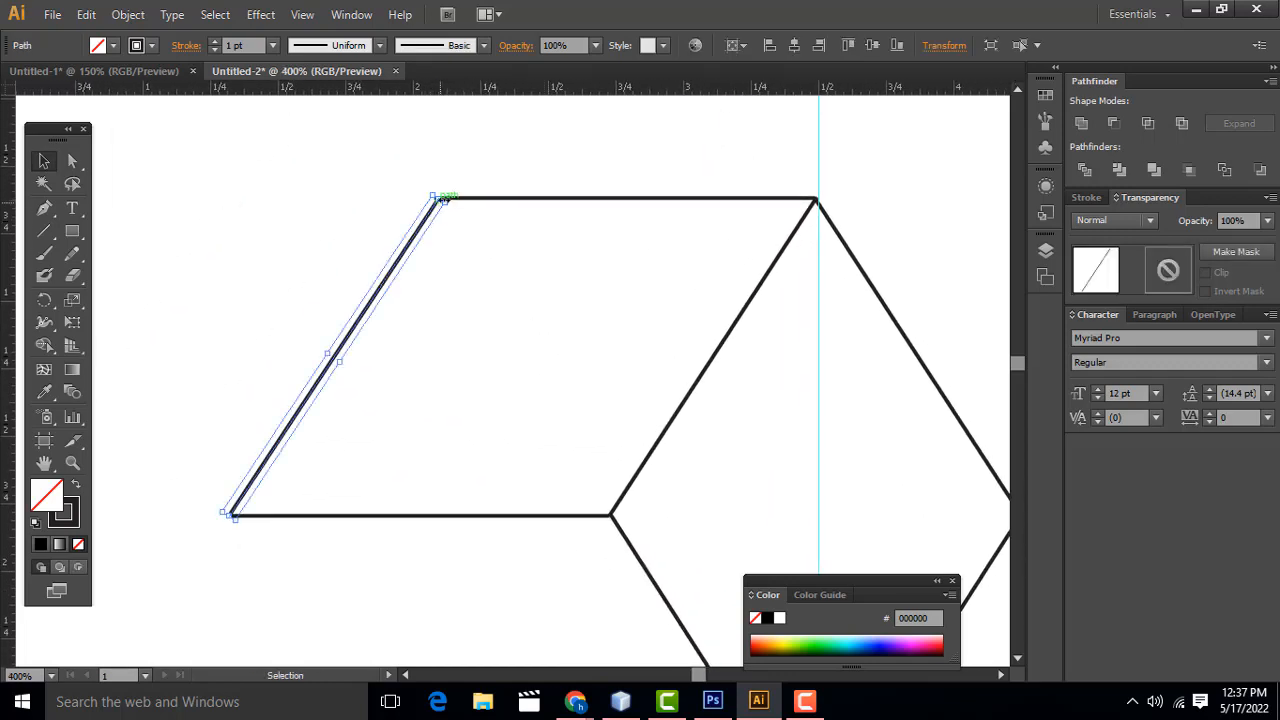
{"action": "left_click_drag", "start_coordinate": [444, 196], "coordinate": [447, 191]}
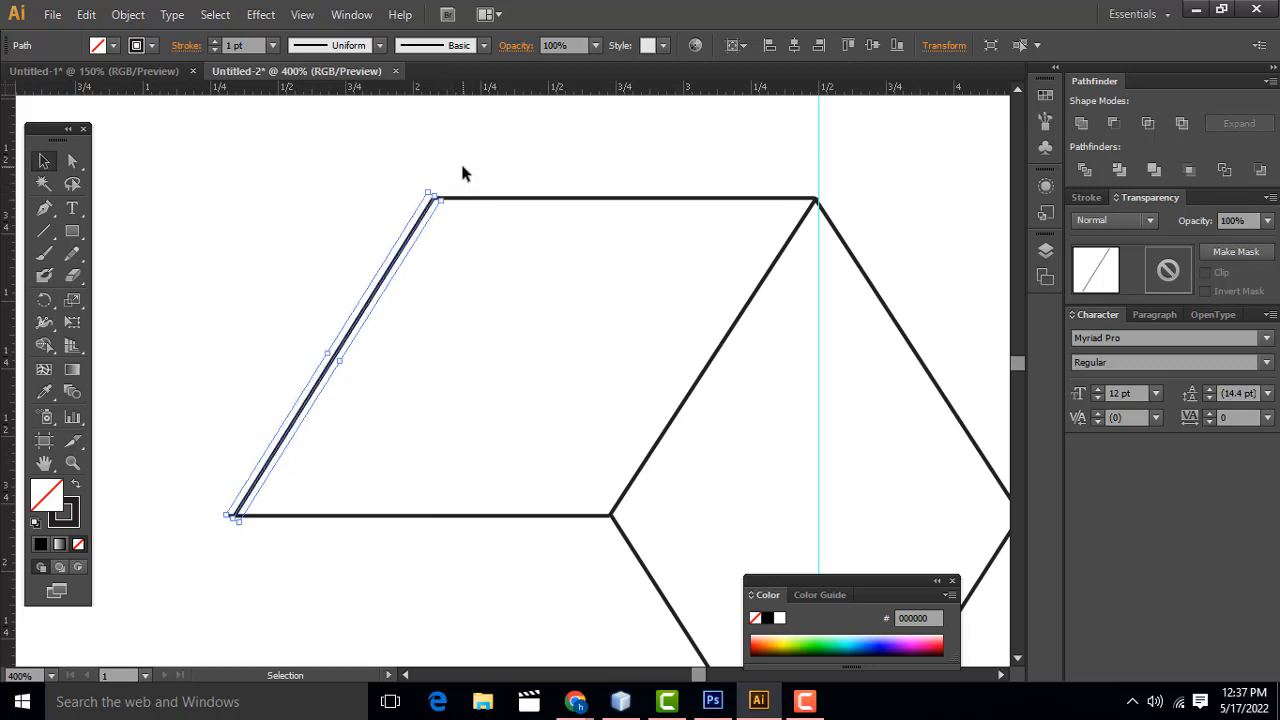
{"action": "left_click", "coordinate": [463, 174]}
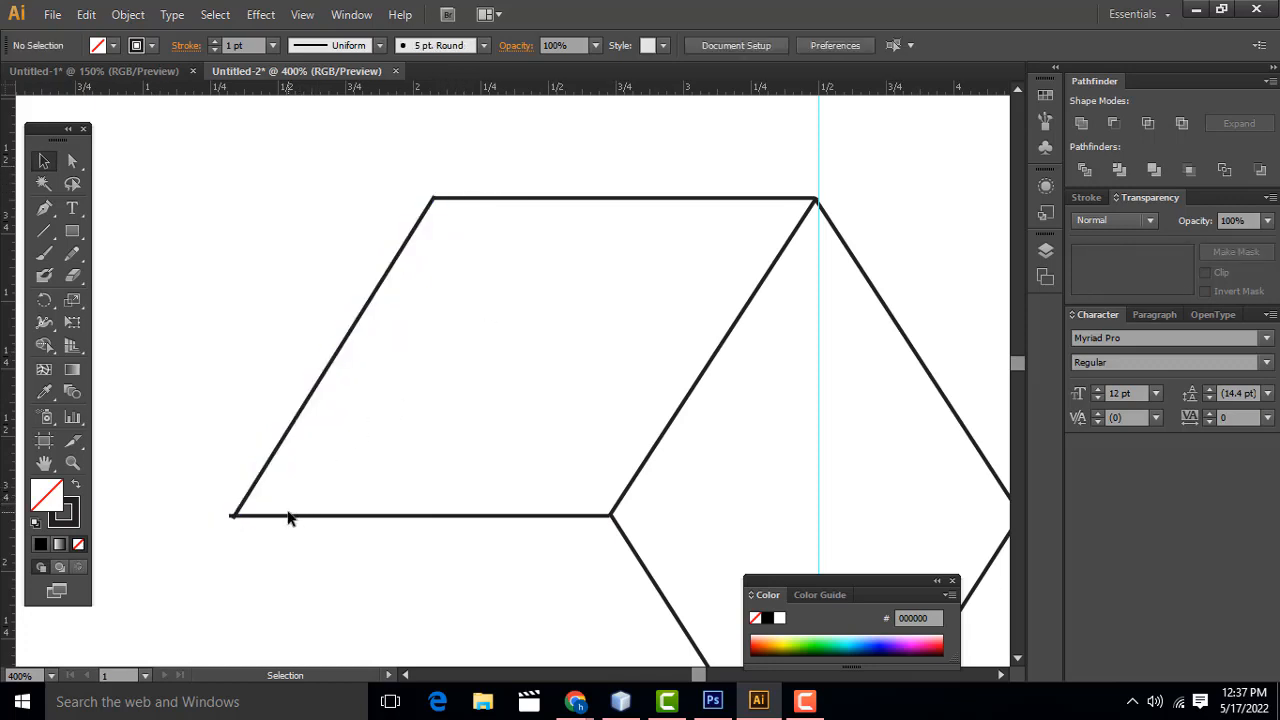
Shorten the middle horizontal line at its left end to meet the foot of the slanted edge
{"action": "left_click_drag", "start_coordinate": [236, 515], "coordinate": [236, 517]}
{"action": "left_click", "coordinate": [269, 541]}
{"action": "left_click", "coordinate": [248, 516]}
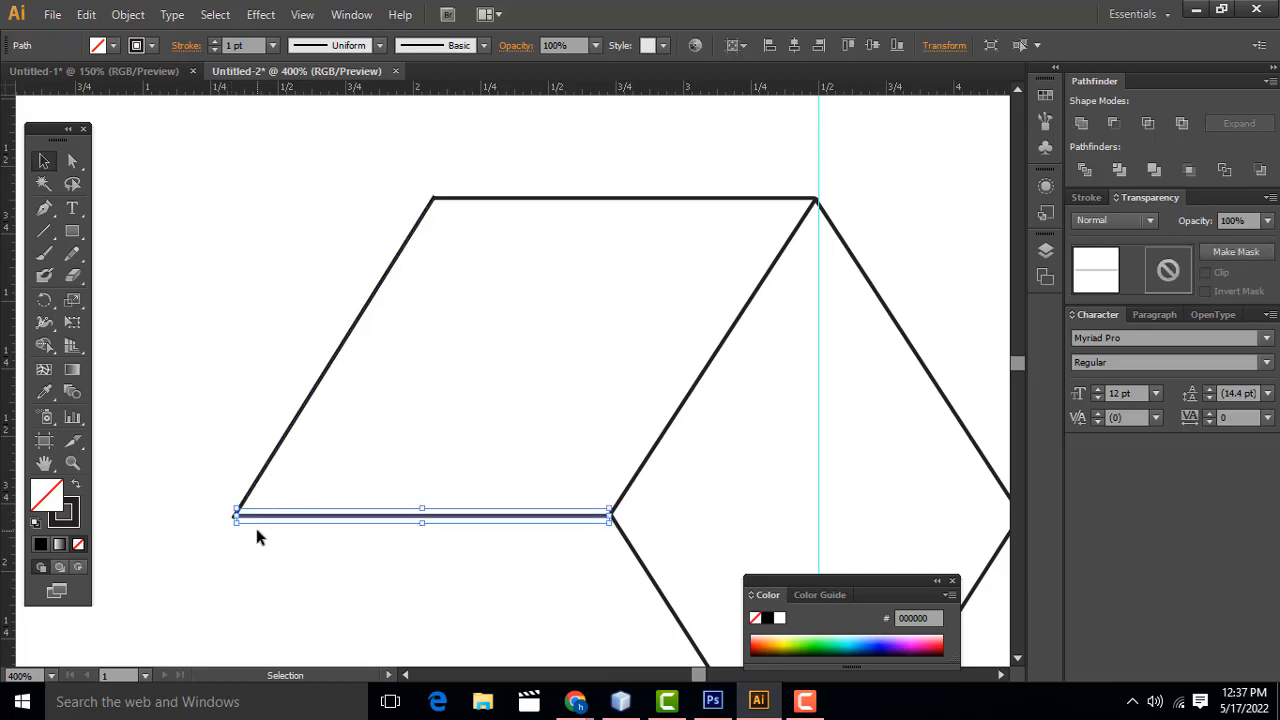
{"action": "left_click", "coordinate": [256, 530]}
Duplicate the top horizontal line straight down so the copy's right end meets the diamond's bottom vertex
{"action": "scroll", "coordinate": [500, 515], "scroll_direction": "down", "scroll_amount": 5}
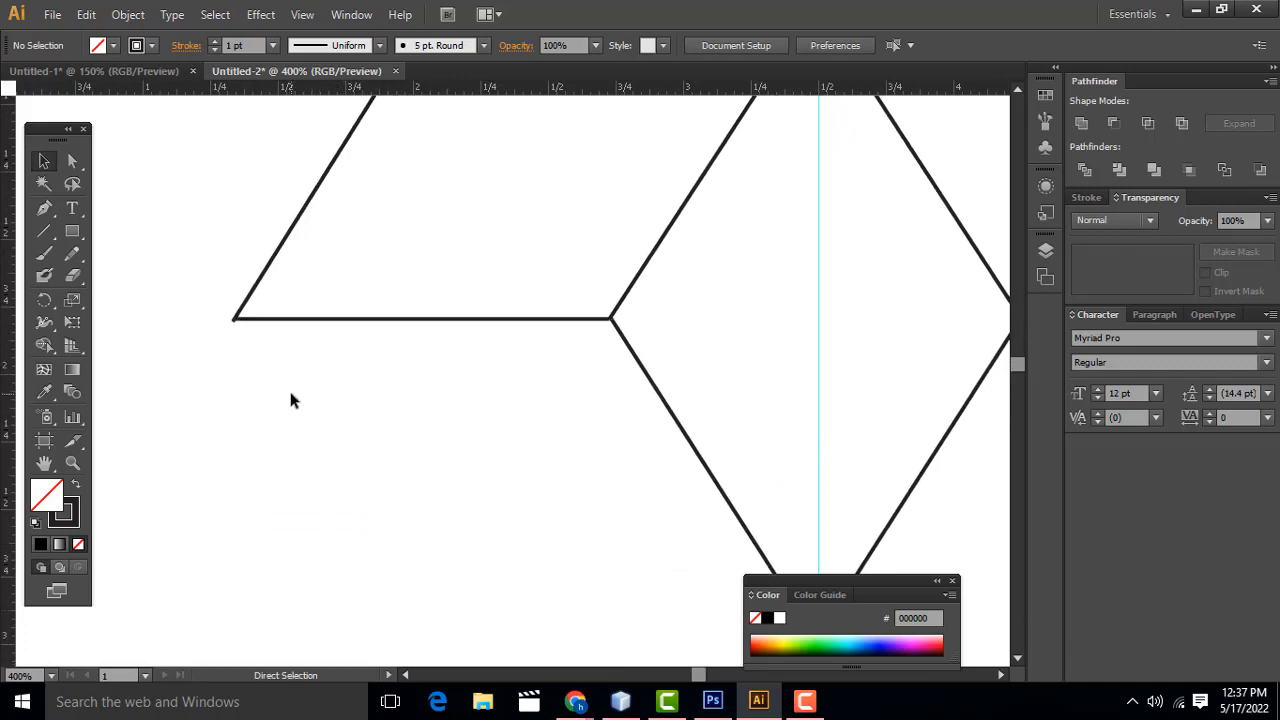
{"action": "key", "text": "ctrl+minus"}
{"action": "key", "text": "ctrl+minus"}
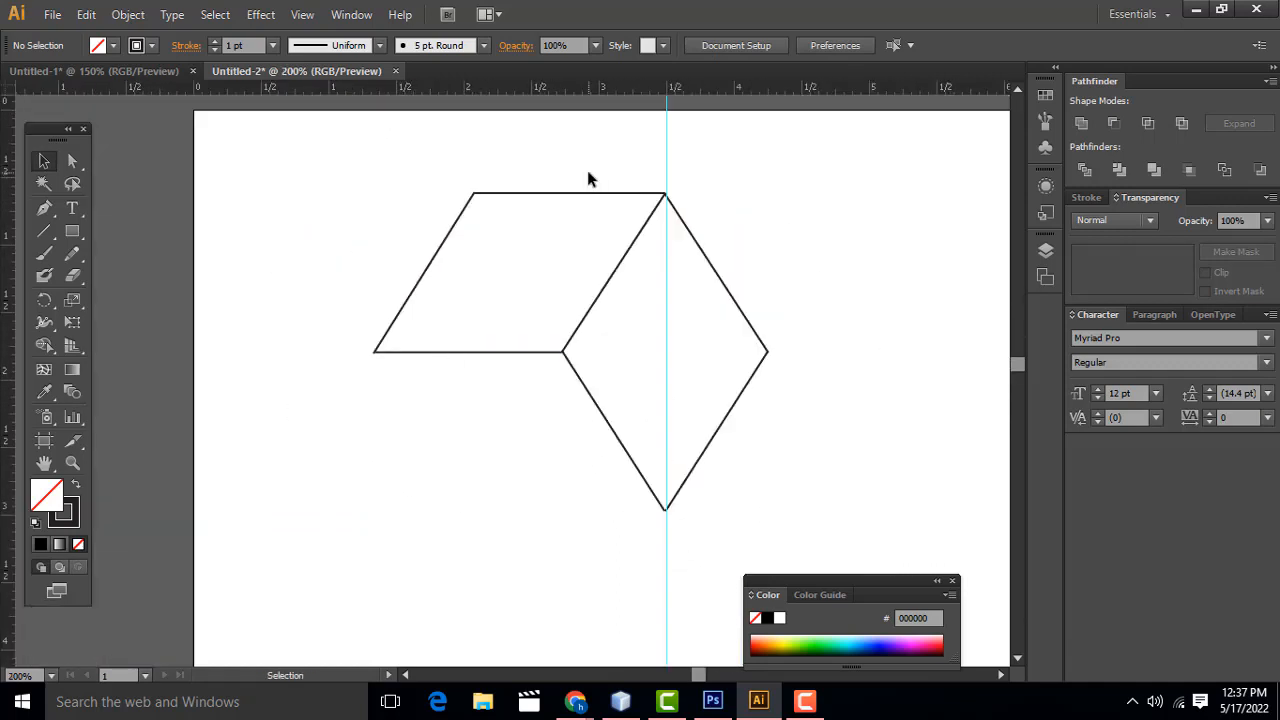
{"action": "left_click", "coordinate": [562, 193]}
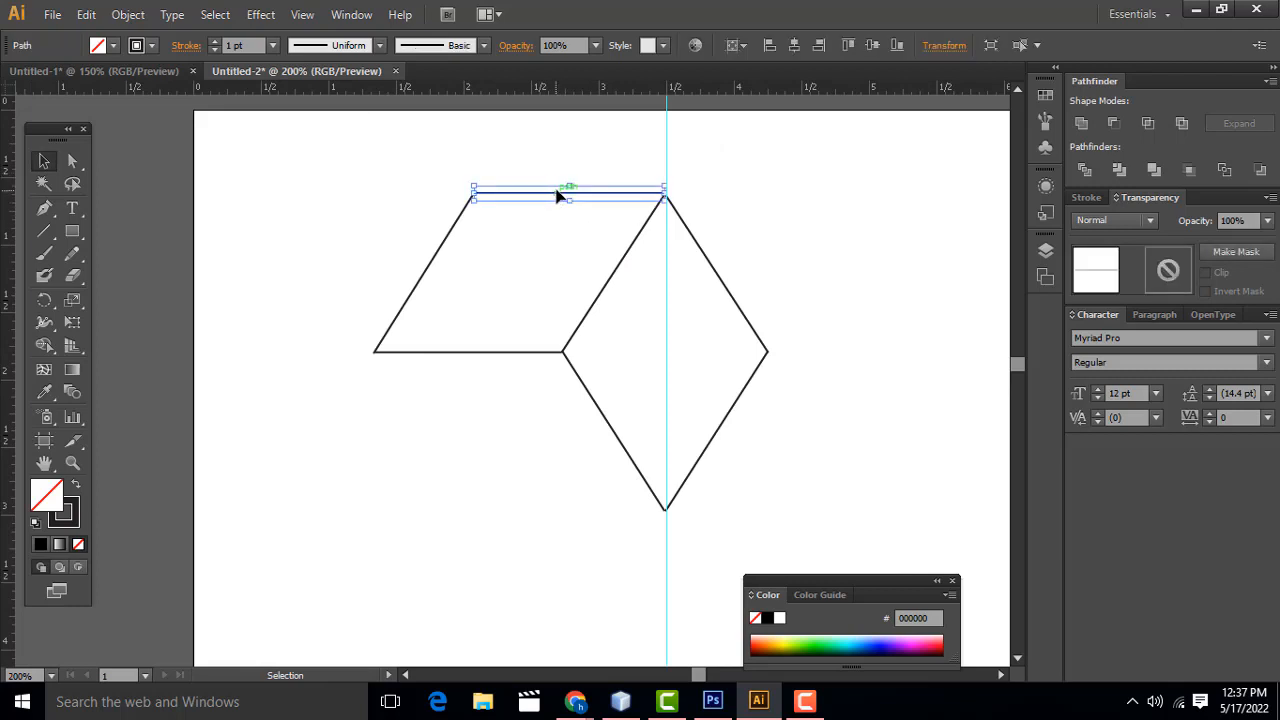
{"action": "left_click", "coordinate": [508, 246]}
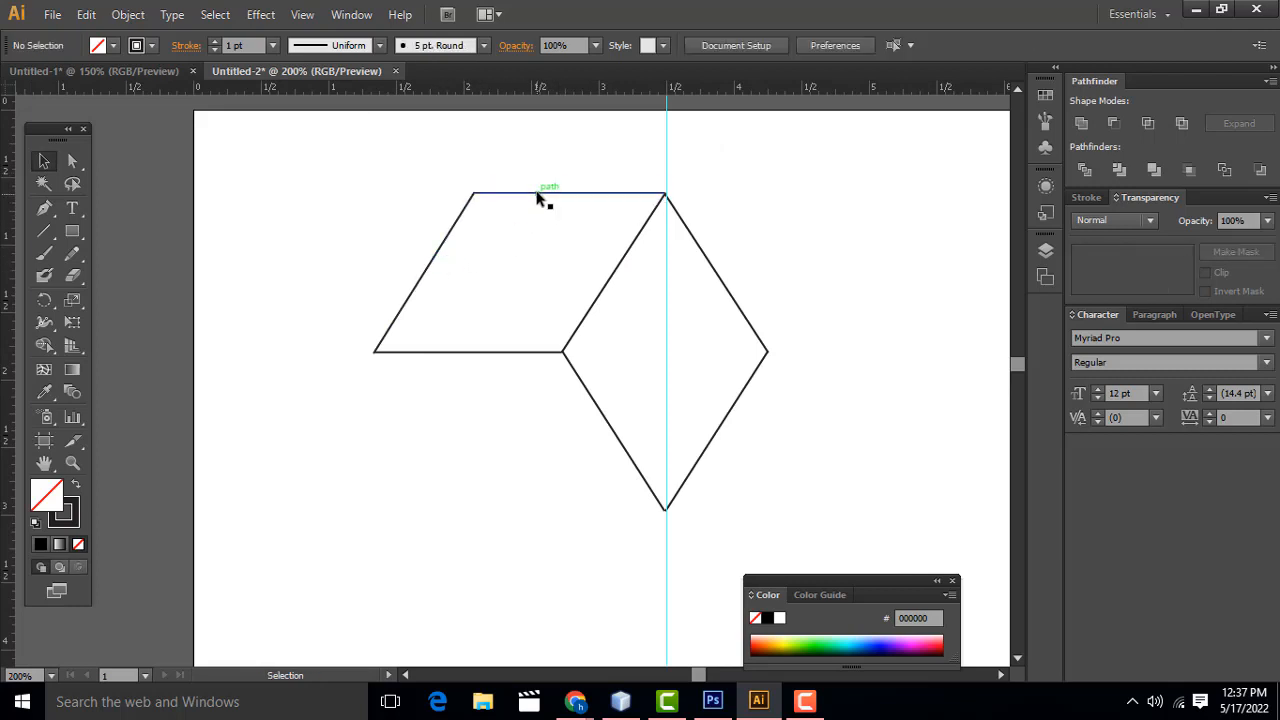
{"action": "left_click", "coordinate": [532, 198]}
{"action": "left_click_drag", "start_coordinate": [531, 200], "coordinate": [534, 517]}
{"action": "left_click", "coordinate": [495, 441]}
Duplicate the left slanted edge below the original, rotate it to slope the opposite way, and attach its upper end to the left corner
{"action": "left_click", "coordinate": [450, 230]}
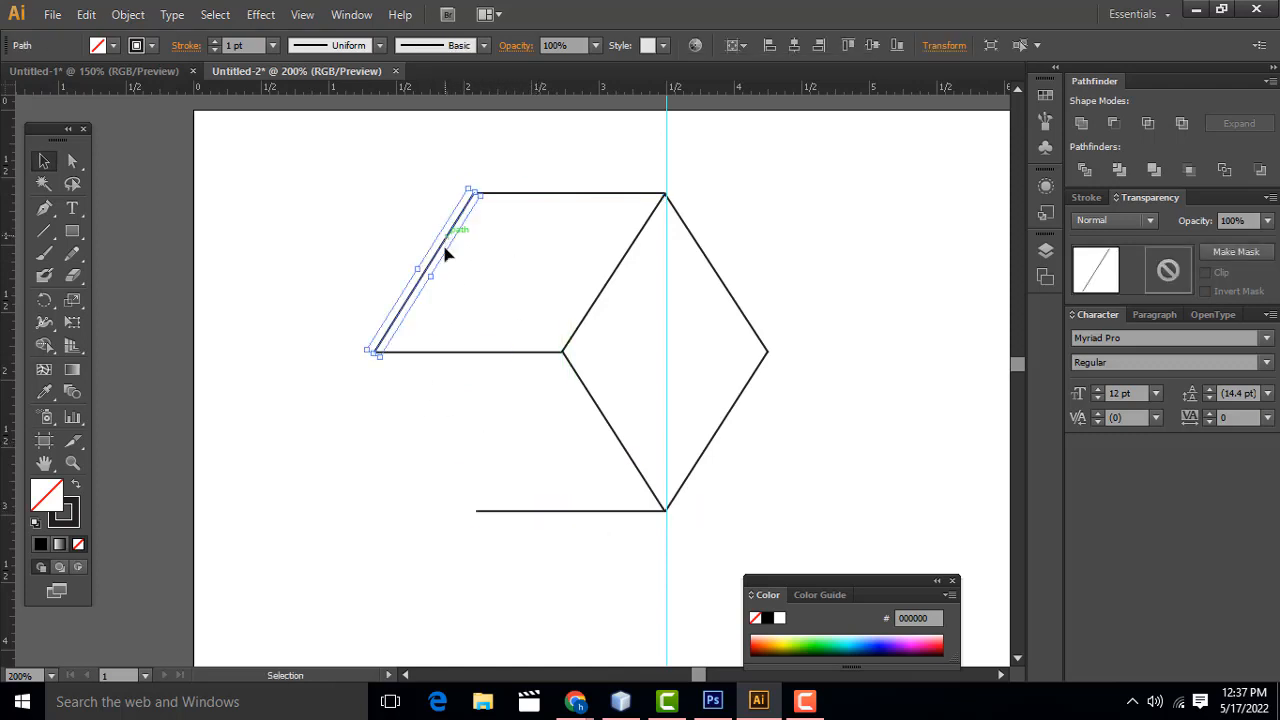
{"action": "left_click_drag", "start_coordinate": [433, 258], "coordinate": [428, 470]}
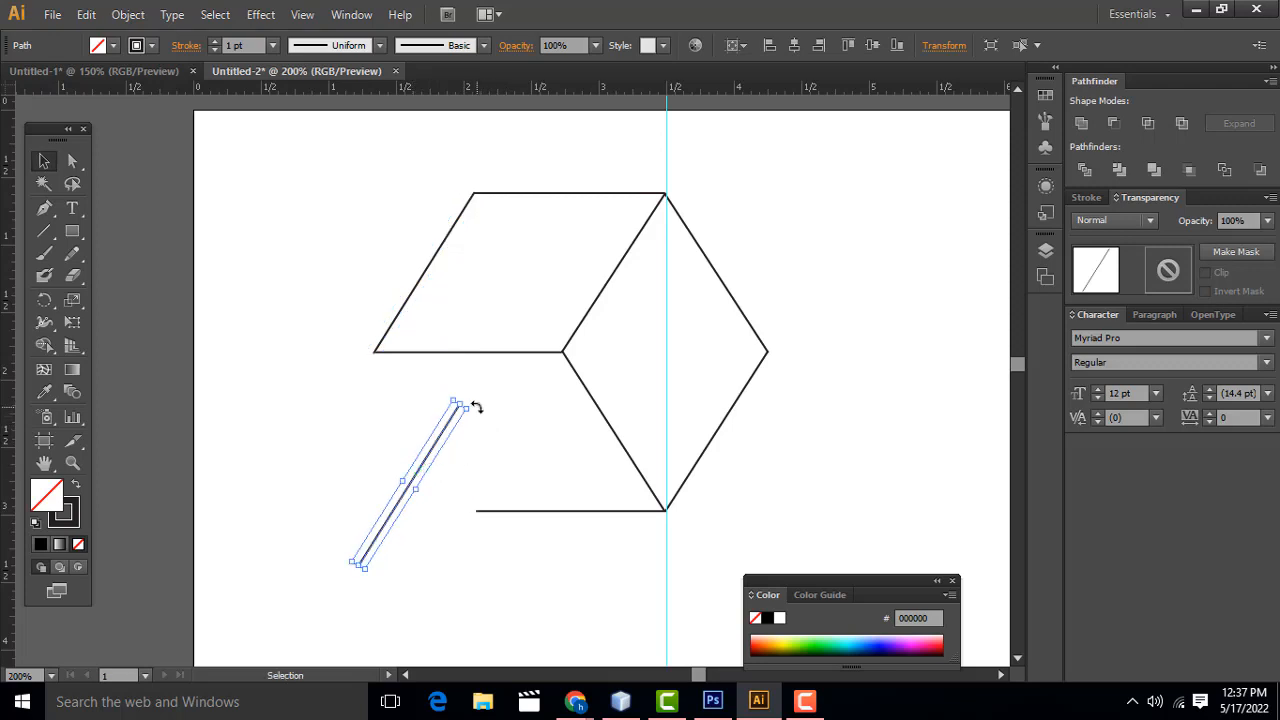
{"action": "left_click_drag", "start_coordinate": [476, 407], "coordinate": [350, 400]}
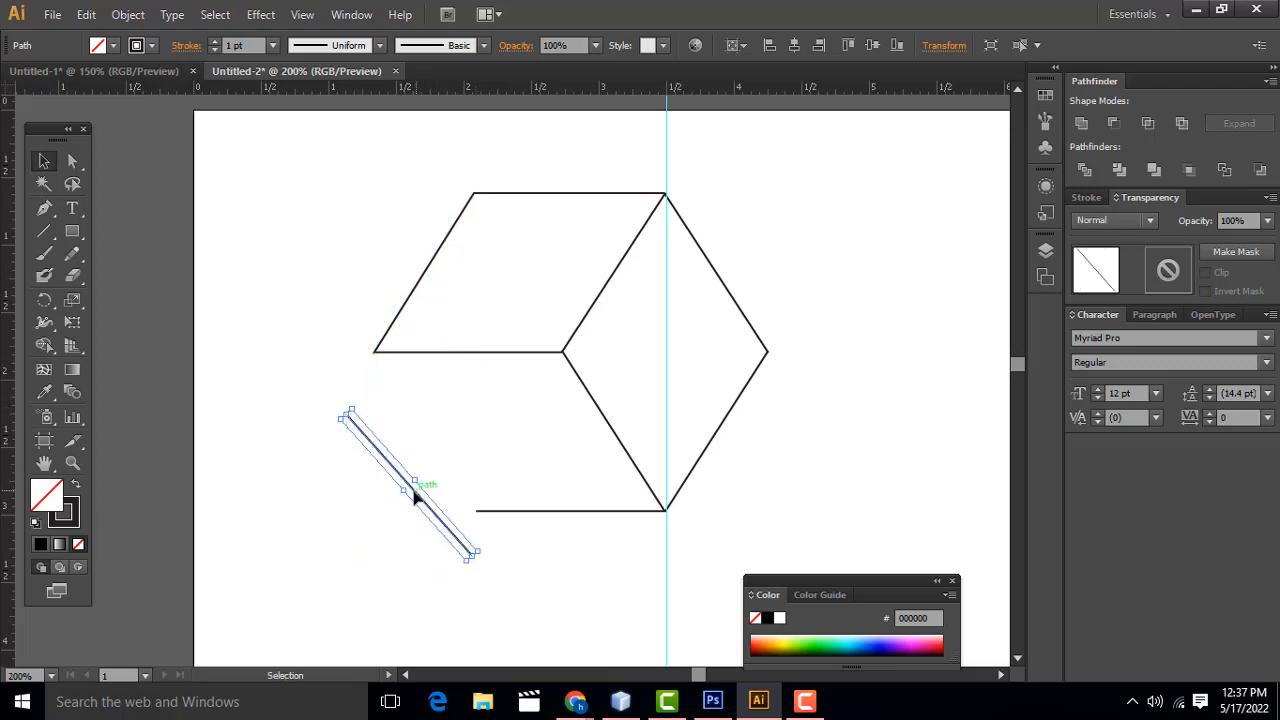
{"action": "left_click_drag", "start_coordinate": [413, 497], "coordinate": [438, 437]}
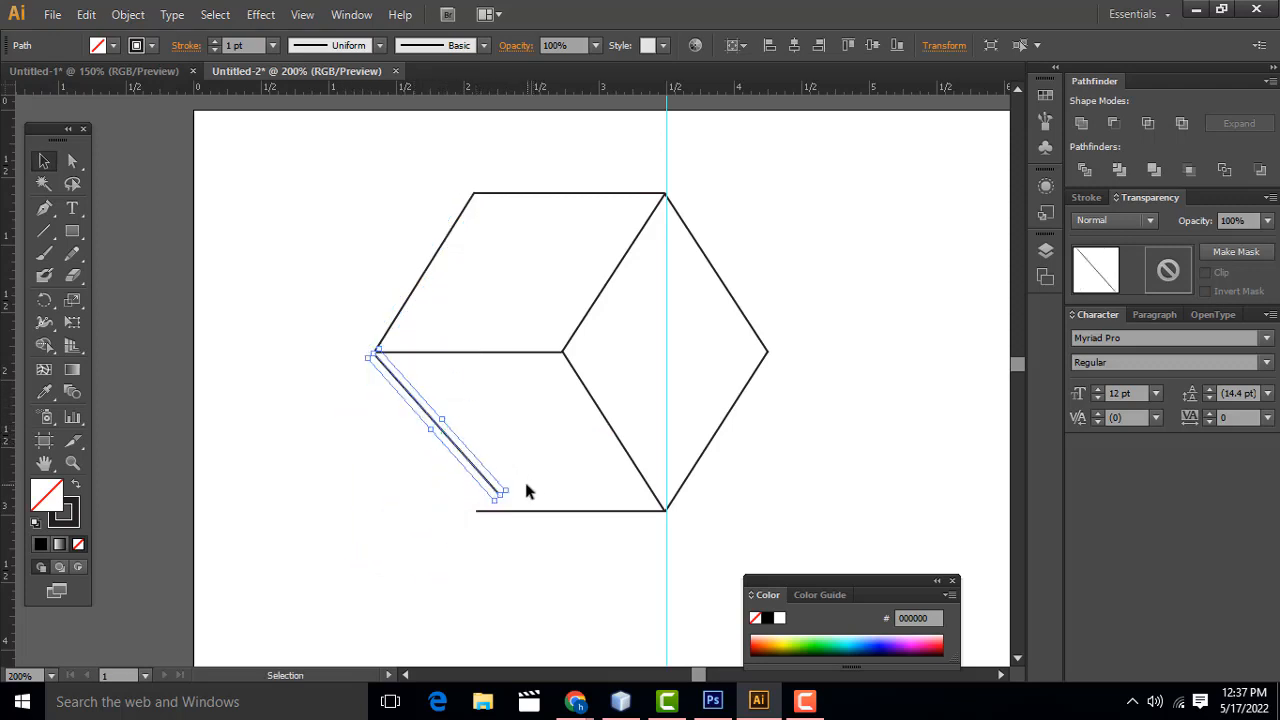
{"action": "left_click_drag", "start_coordinate": [515, 486], "coordinate": [445, 490]}
Rotate the lower slanted edge so its lower end reaches the bottom line's left end
{"action": "key", "text": "a"}
{"action": "key", "text": "ctrl+equal"}
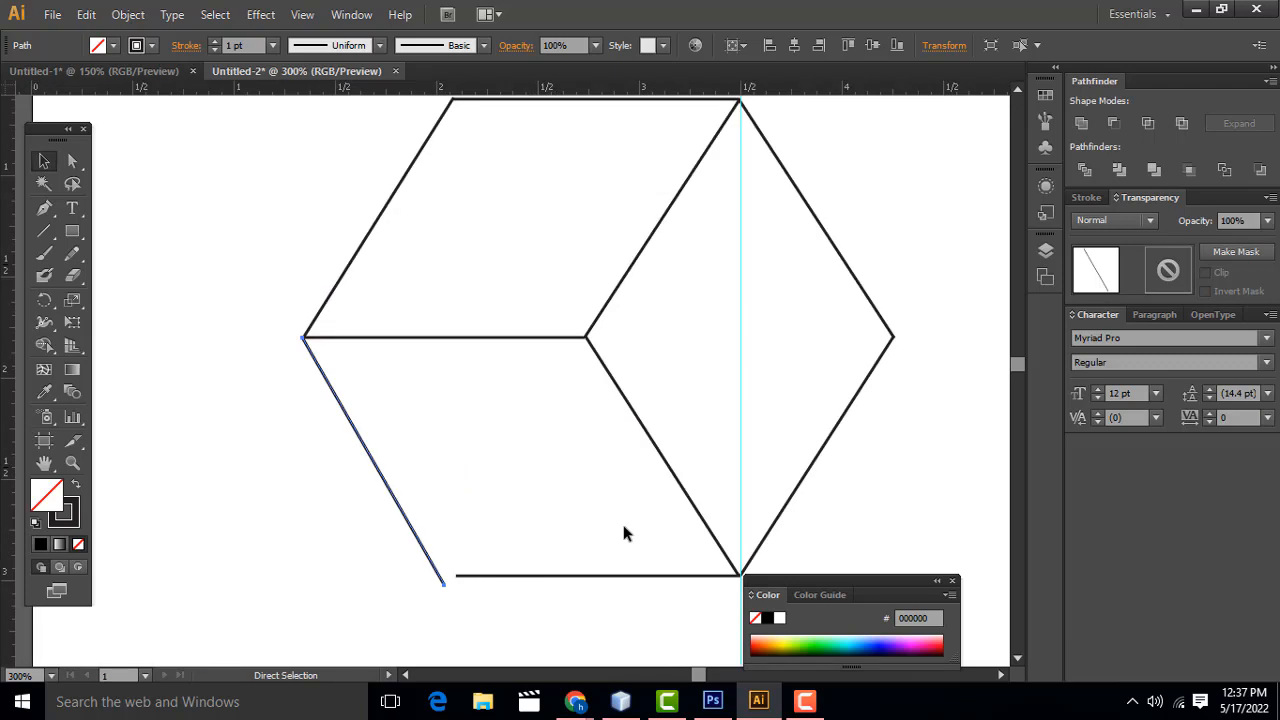
{"action": "key", "text": "ctrl+equal"}
{"action": "left_click_drag", "start_coordinate": [571, 523], "coordinate": [495, 439]}
{"action": "key", "text": "v"}
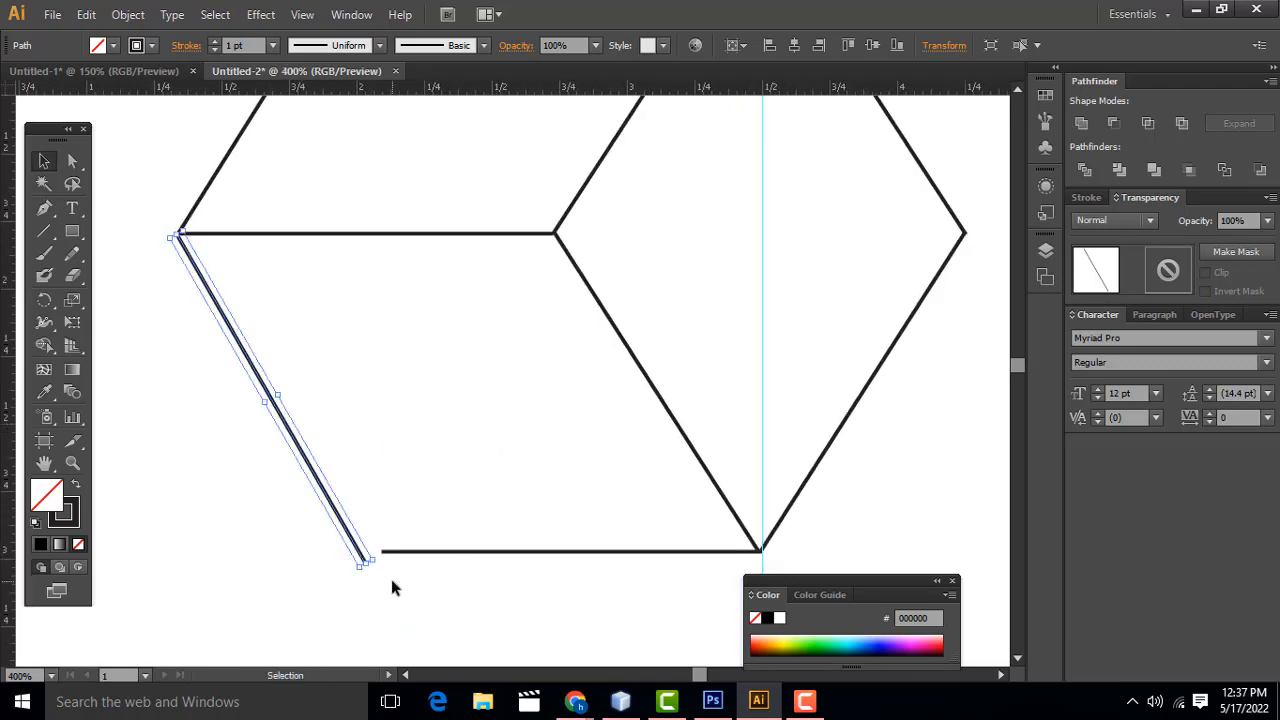
{"action": "left_click_drag", "start_coordinate": [378, 561], "coordinate": [390, 565]}
{"action": "left_click", "coordinate": [213, 381]}
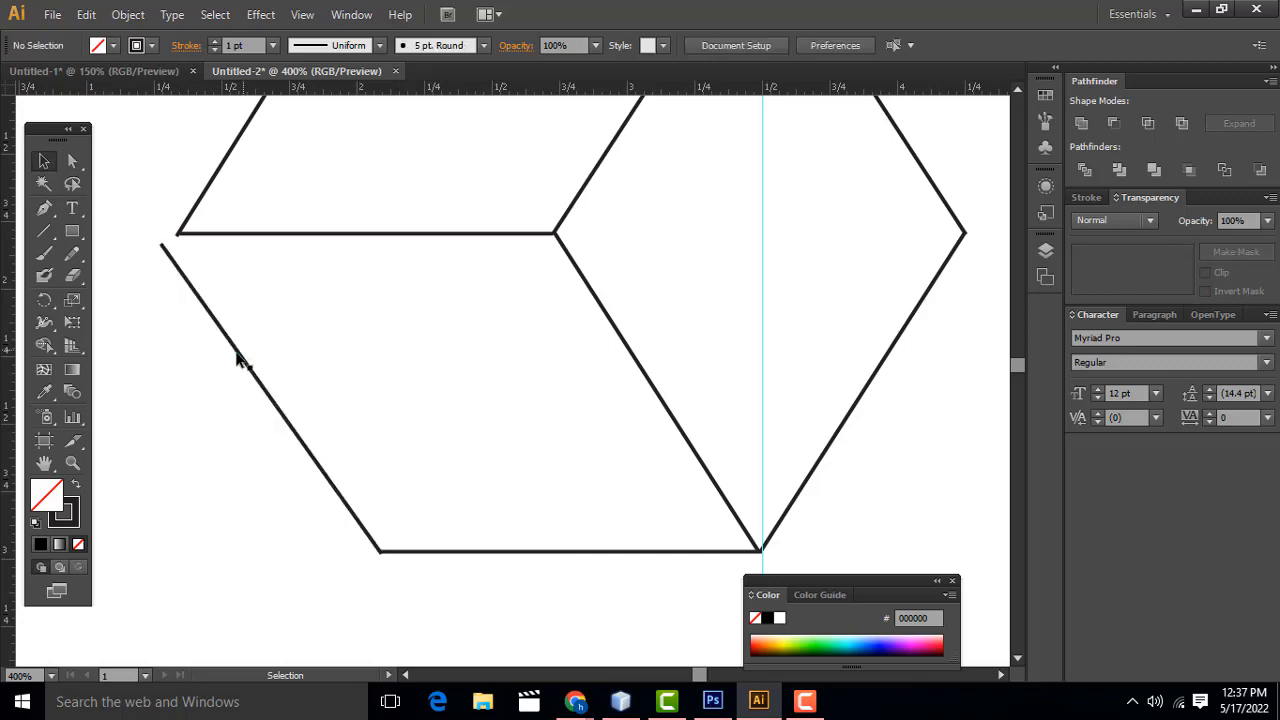
Move the lower slanted edge onto the left corner, fine-tune its angle, and nudge it left to close the lower face
{"action": "left_click_drag", "start_coordinate": [237, 355], "coordinate": [254, 349]}
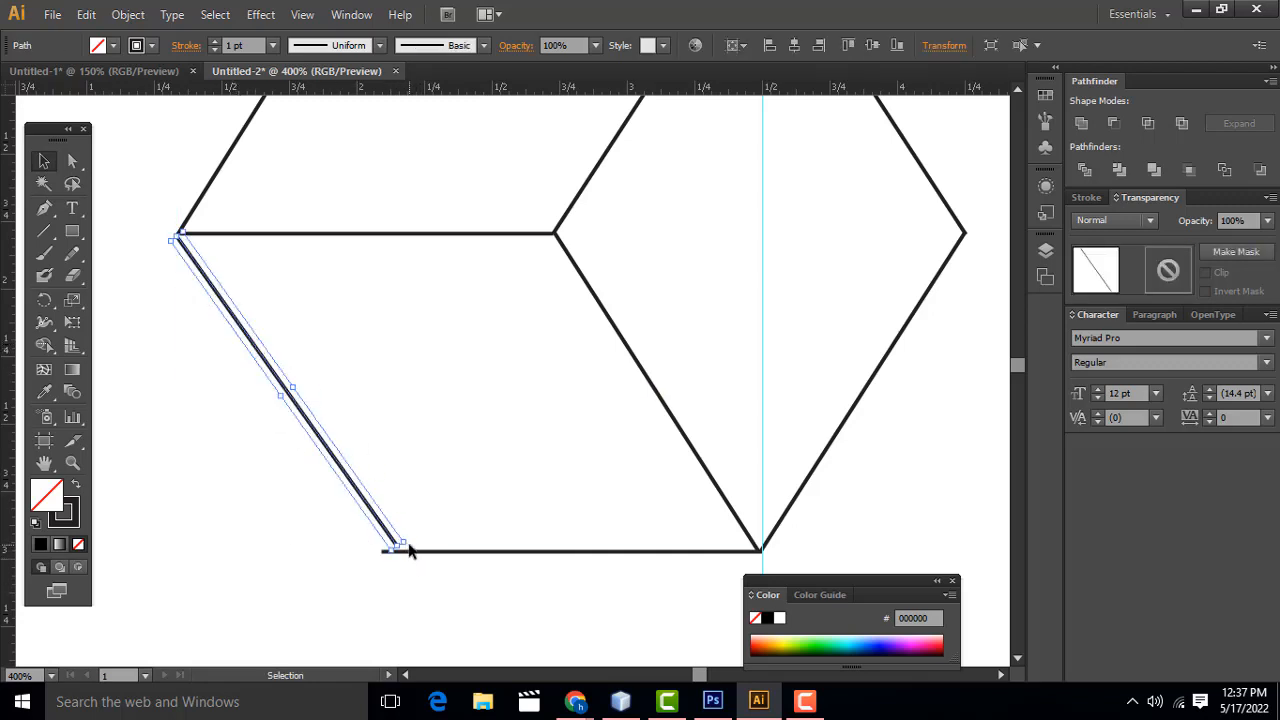
{"action": "left_click_drag", "start_coordinate": [403, 546], "coordinate": [396, 552]}
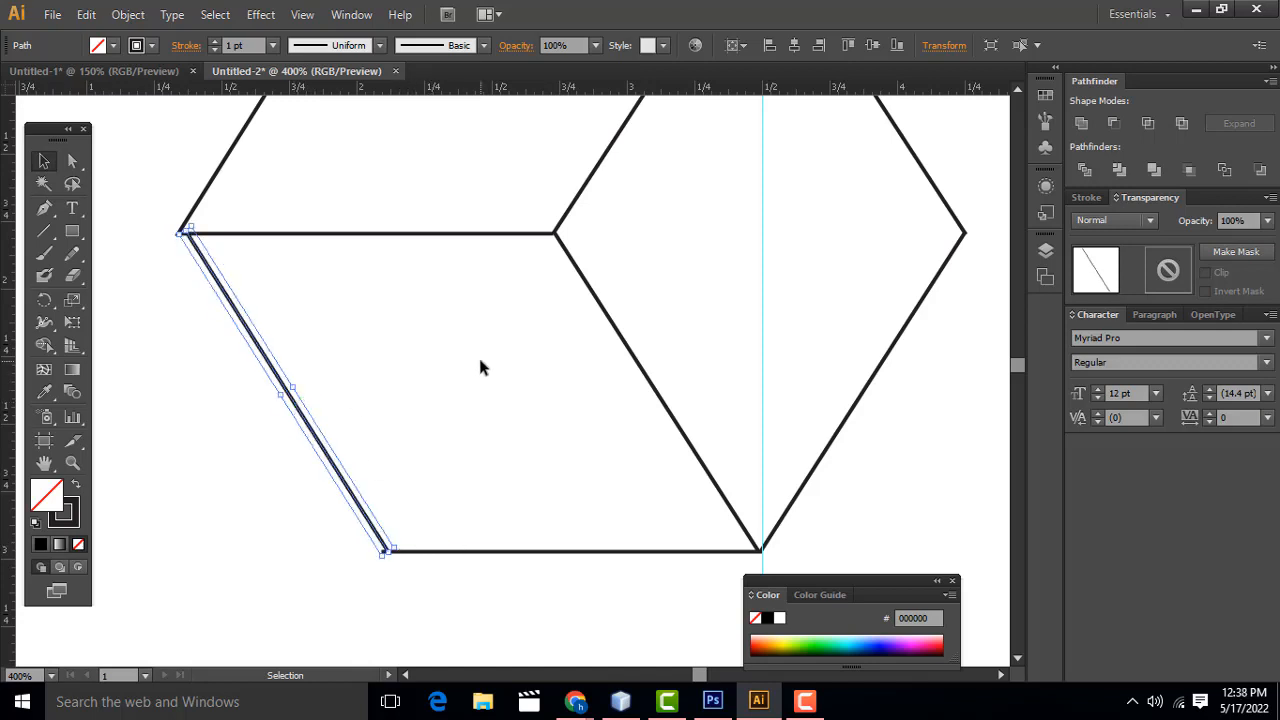
{"action": "key", "text": "Left"}
{"action": "key", "text": "Left"}
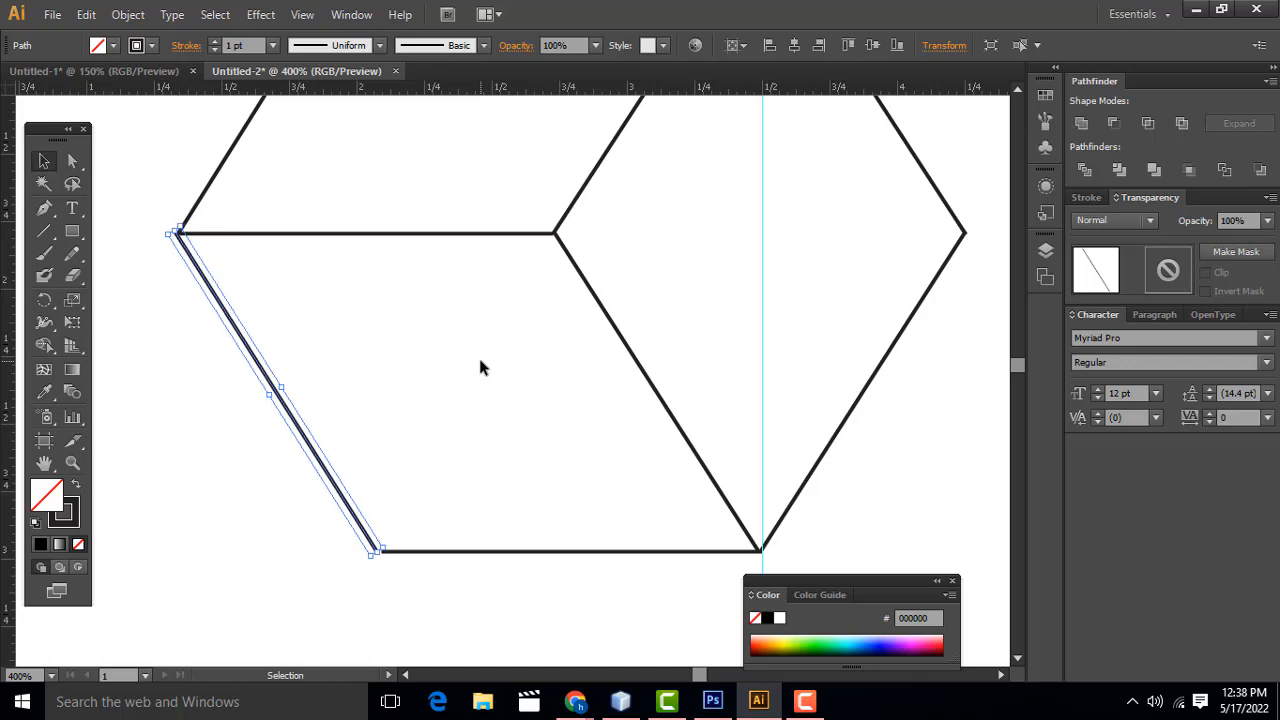
Nudge and rotate the lower slanted edge to meet the left corner, and shorten the bottom line's left end to match it
{"action": "key", "text": "Right"}
{"action": "key", "text": "Right"}
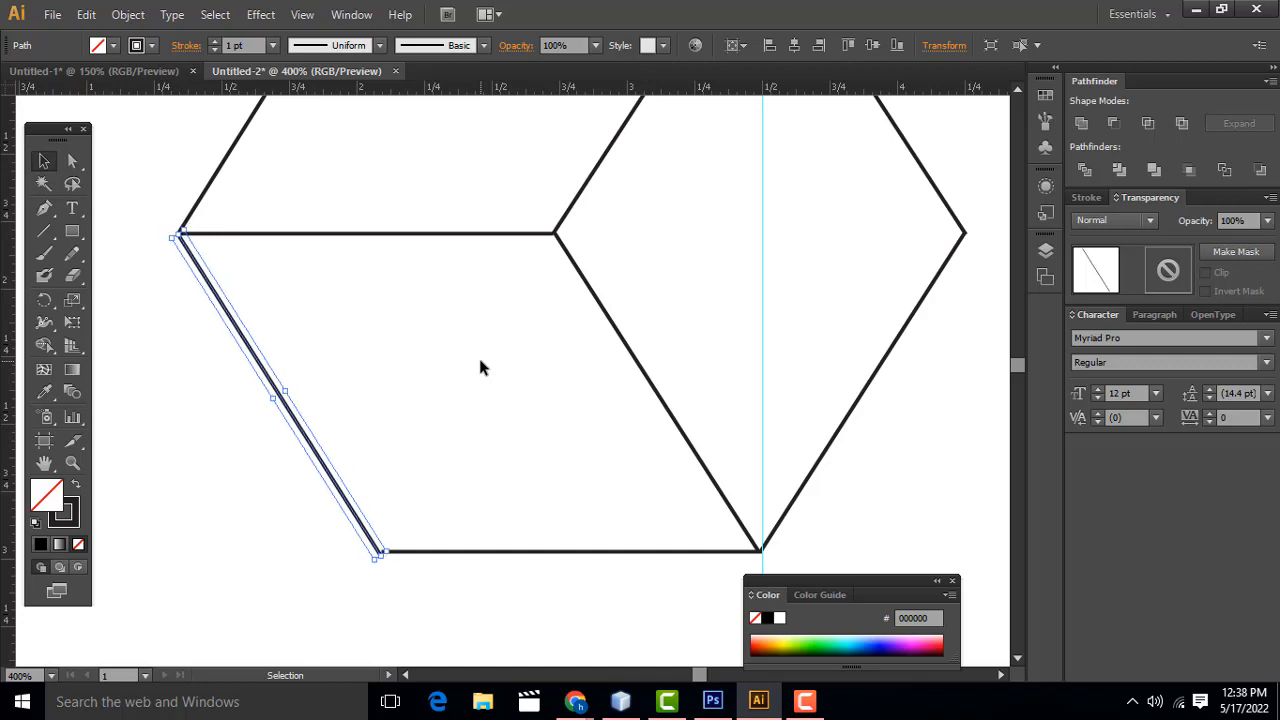
{"action": "key", "text": "Down"}
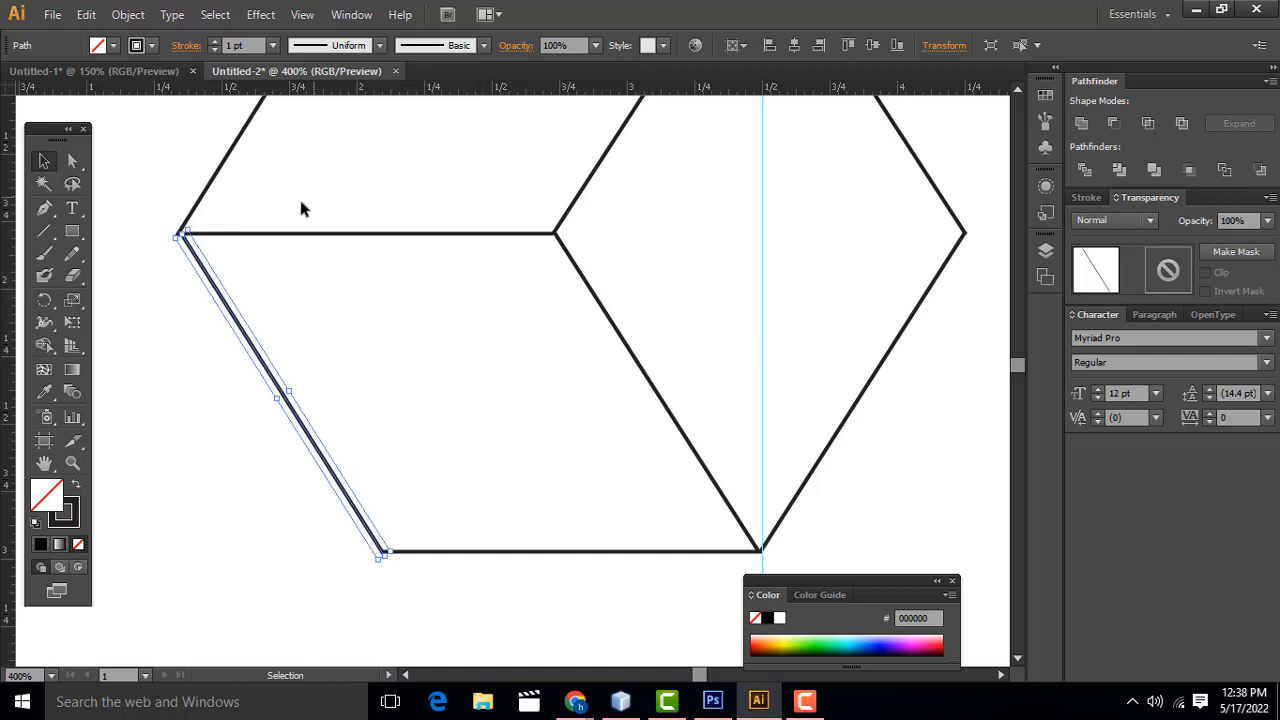
{"action": "left_click_drag", "start_coordinate": [193, 222], "coordinate": [192, 221]}
{"action": "left_click", "coordinate": [525, 423]}
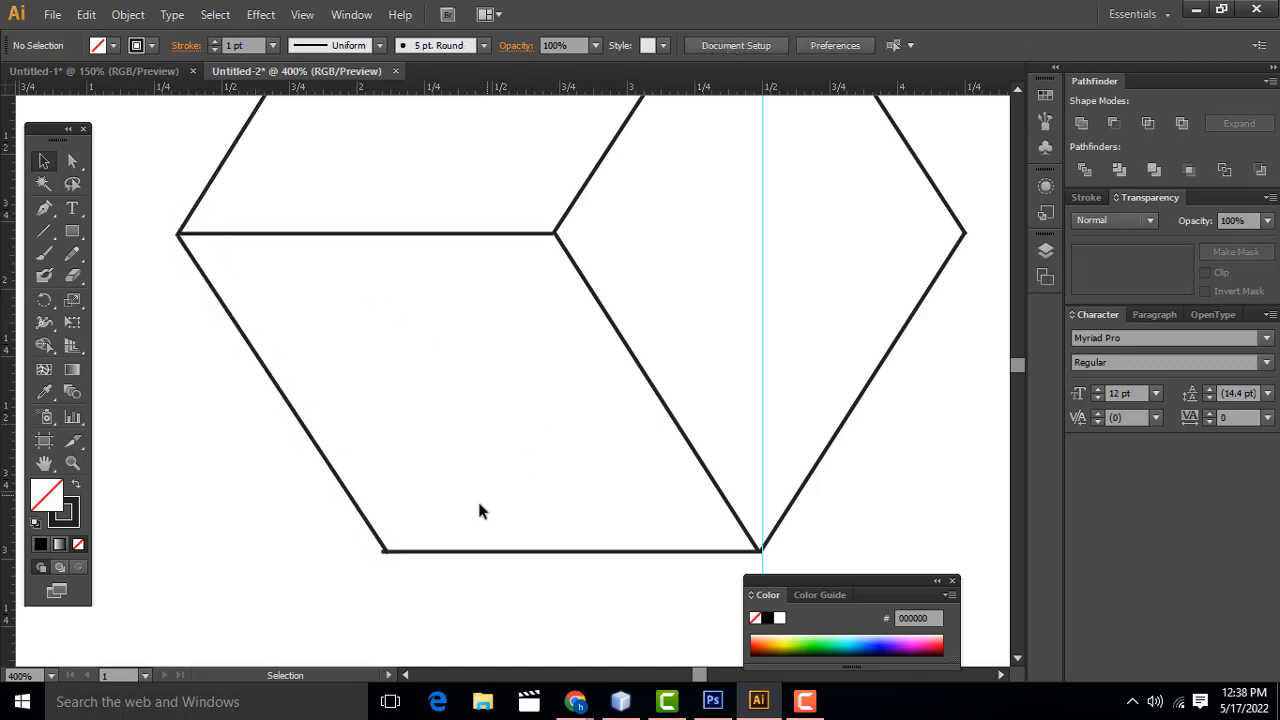
{"action": "left_click", "coordinate": [393, 552]}
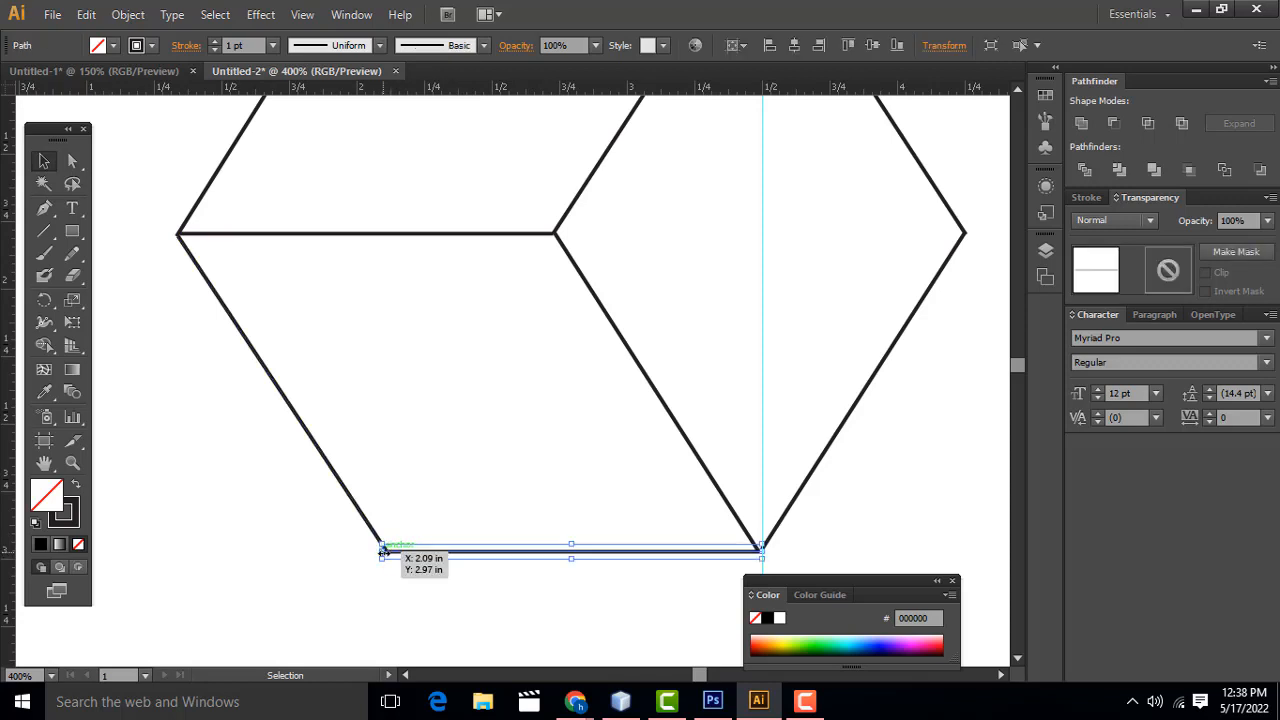
{"action": "left_click", "coordinate": [557, 585]}
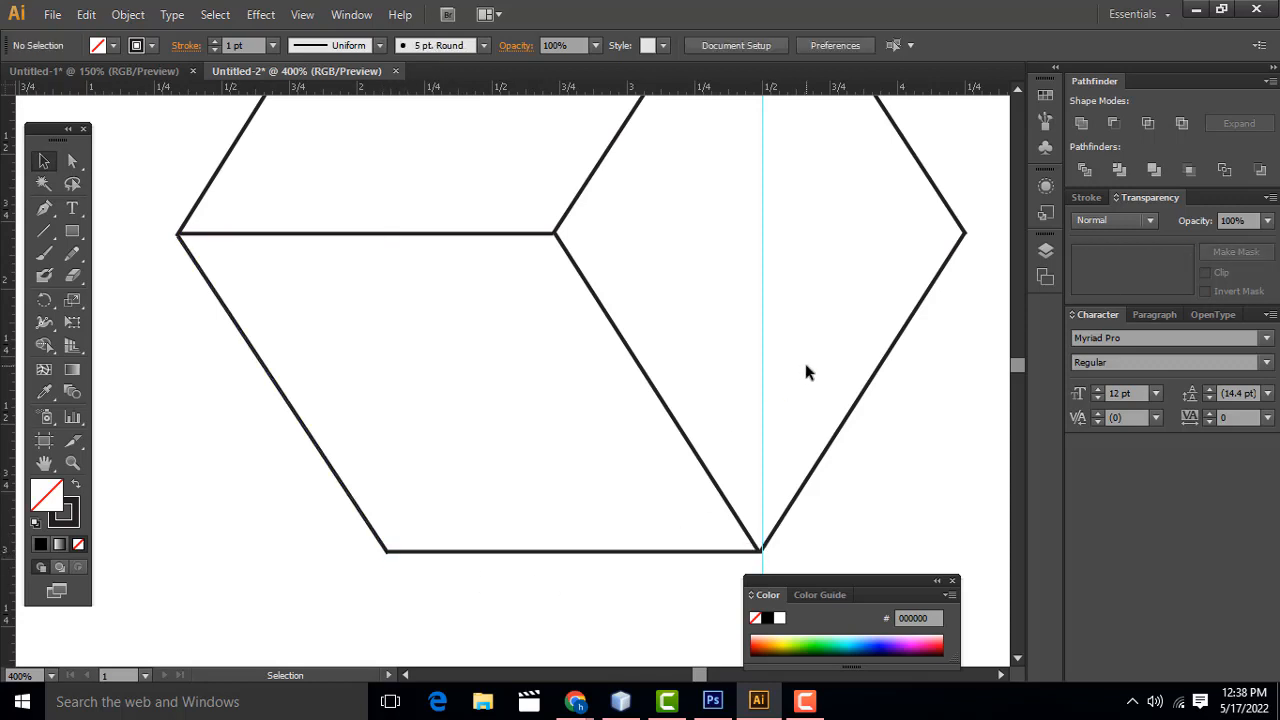
Move the entire cube left so it stands clear of the vertical guide
{"action": "key", "text": "ctrl+minus"}
{"action": "key", "text": "ctrl+minus"}
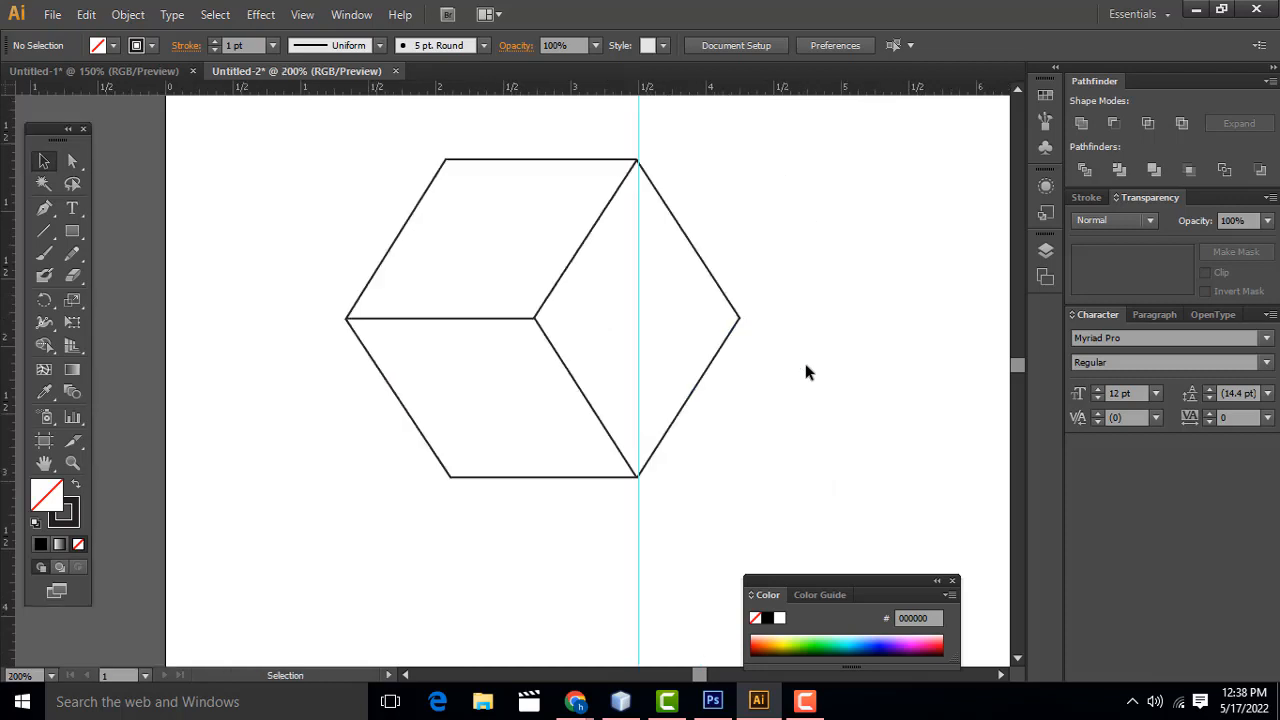
{"action": "left_click", "coordinate": [1084, 173]}
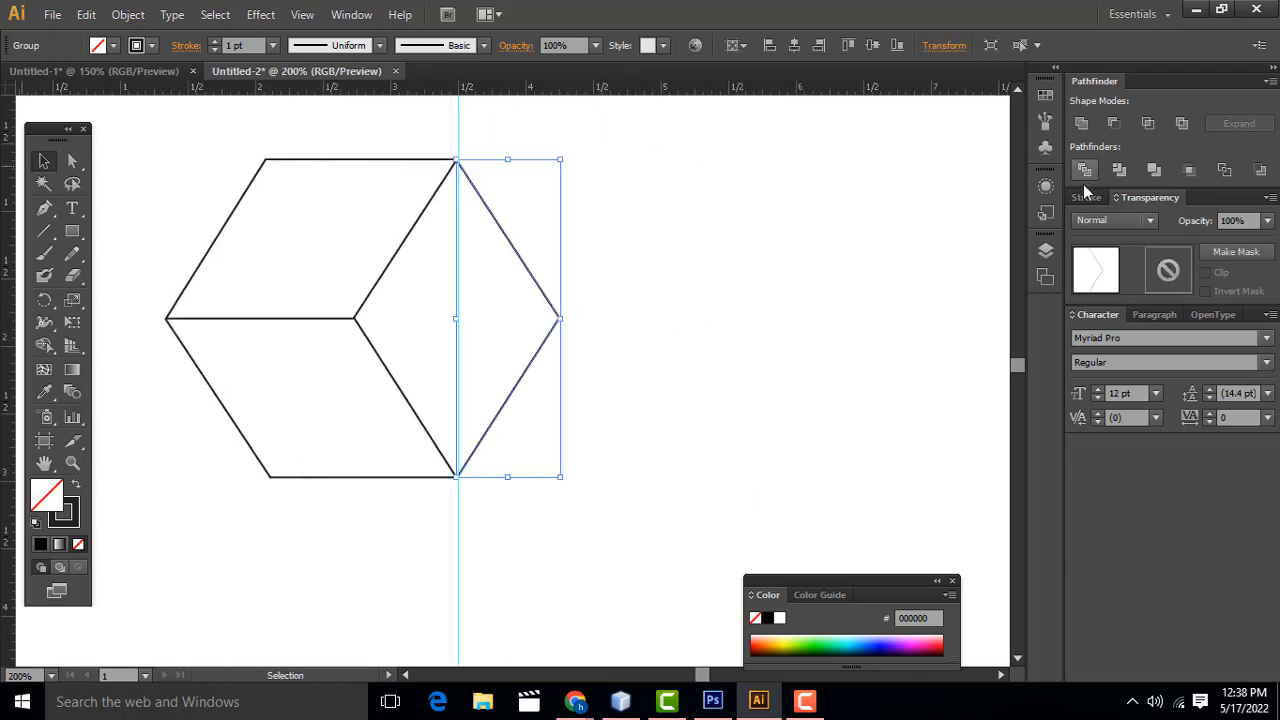
{"action": "left_click", "coordinate": [588, 121]}
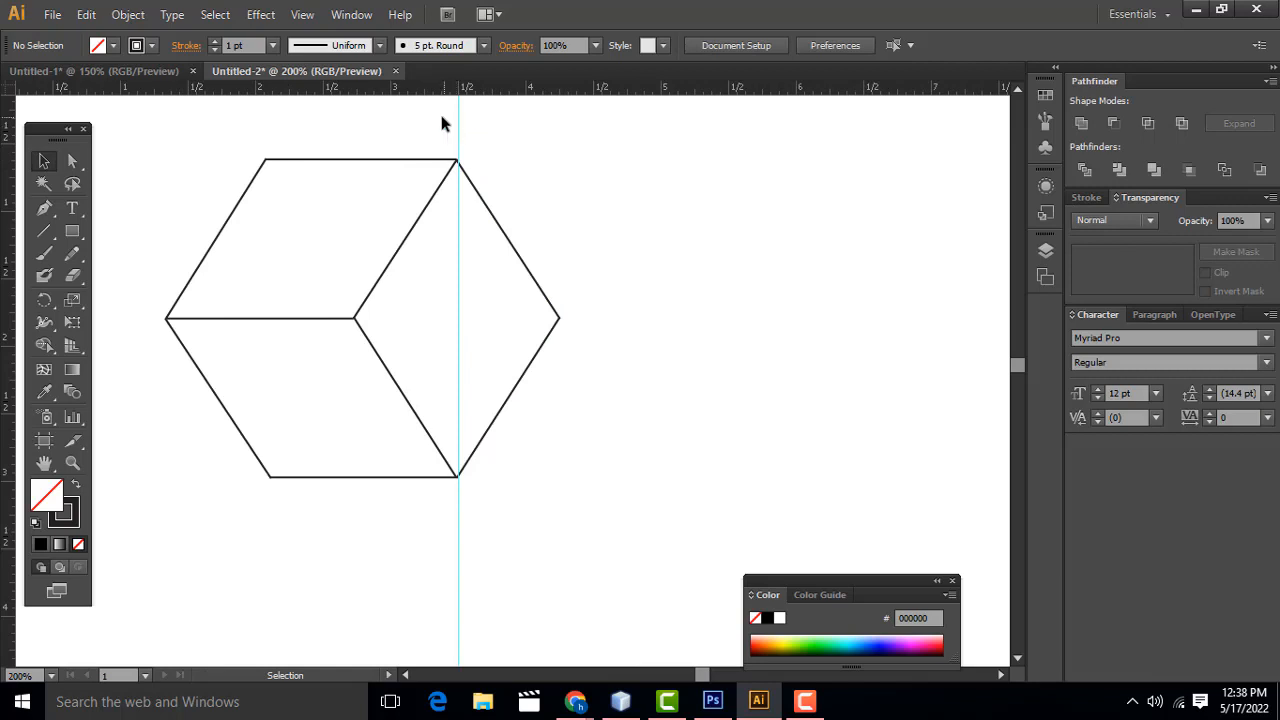
{"action": "key", "text": "ctrl"}
{"action": "left_click_drag", "start_coordinate": [609, 186], "coordinate": [694, 196]}
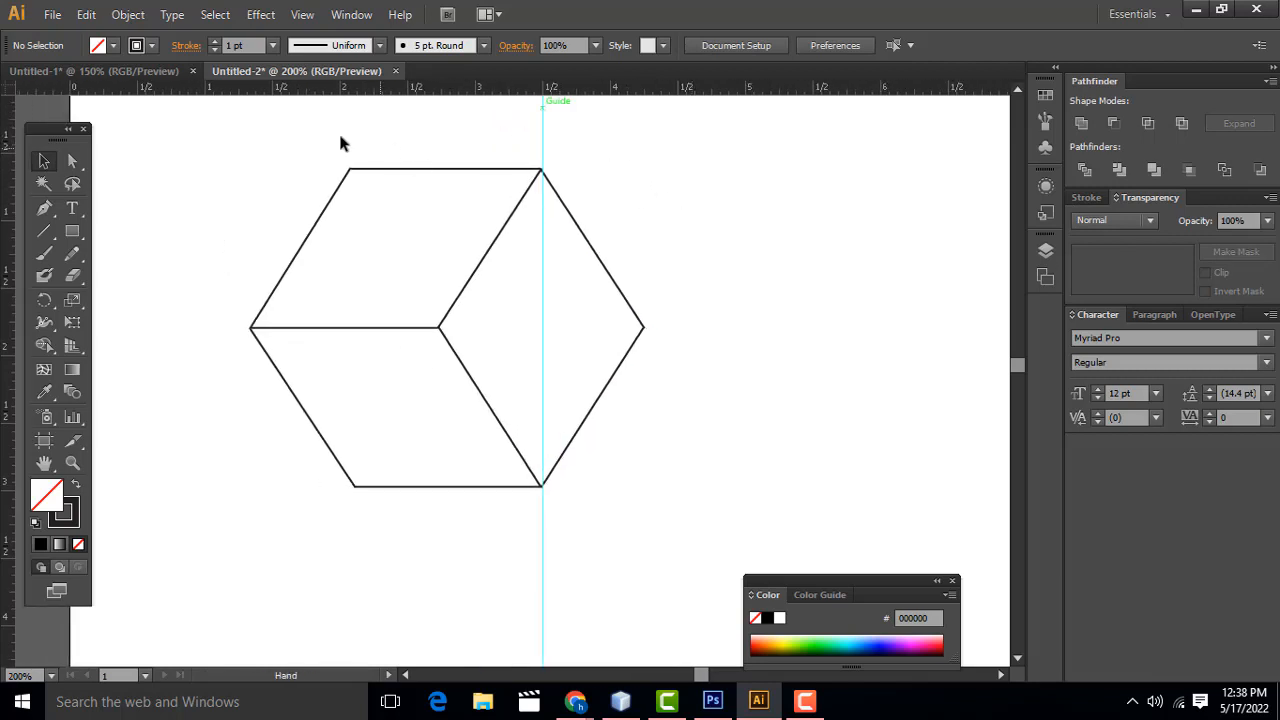
{"action": "key", "text": "ctrl+a"}
{"action": "left_click_drag", "start_coordinate": [492, 427], "coordinate": [383, 439]}
{"action": "left_click", "coordinate": [655, 386]}
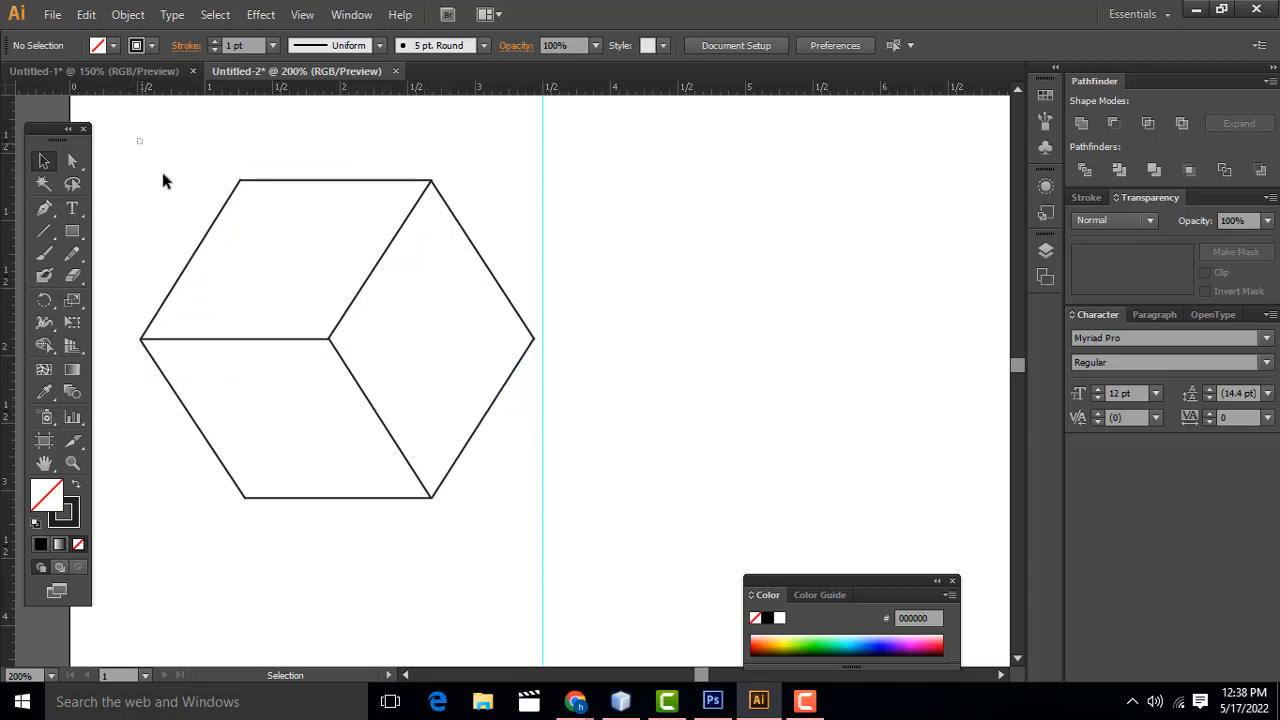
{"action": "left_click_drag", "start_coordinate": [165, 180], "coordinate": [537, 547]}
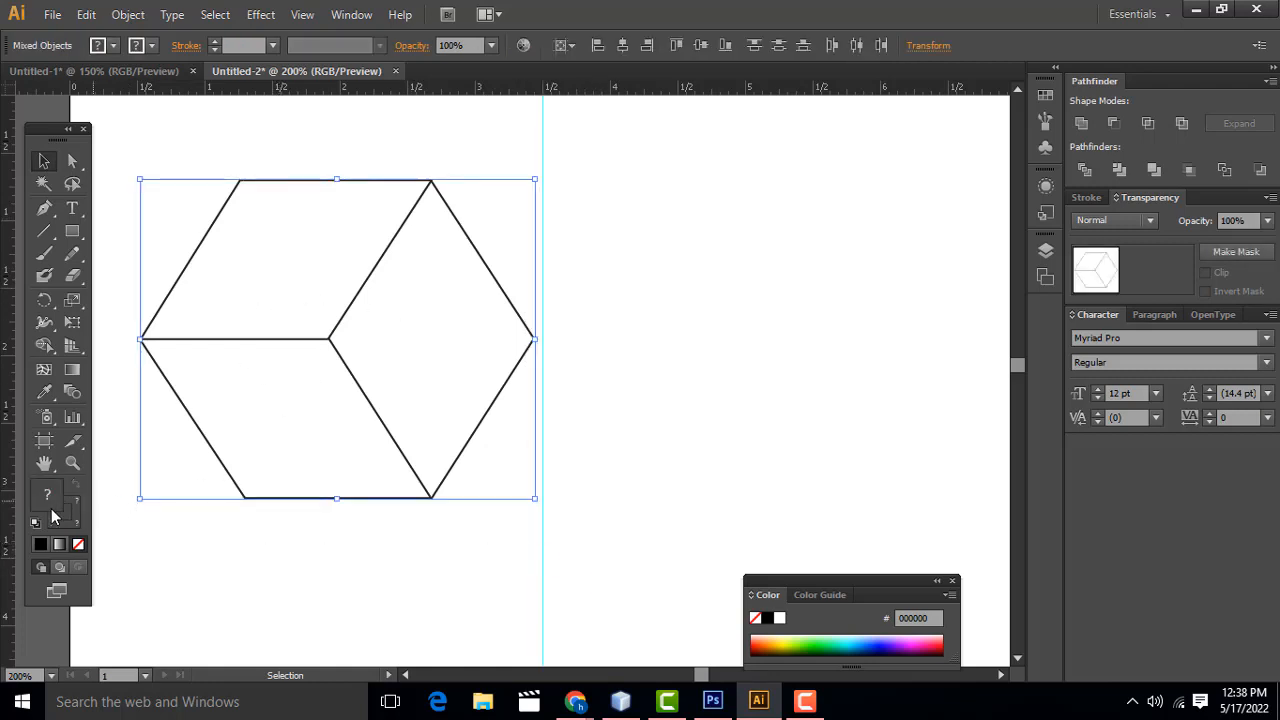
{"action": "left_click", "coordinate": [140, 20]}
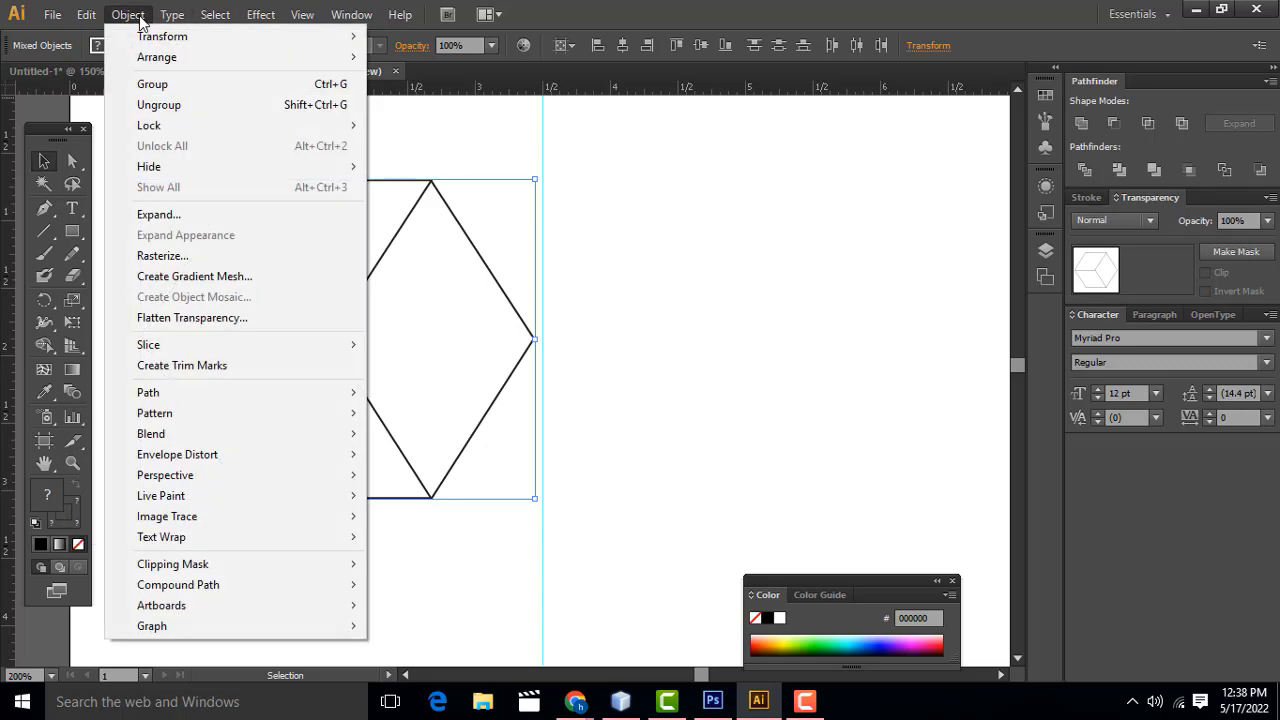
{"action": "mouse_move", "coordinate": [226, 400]}
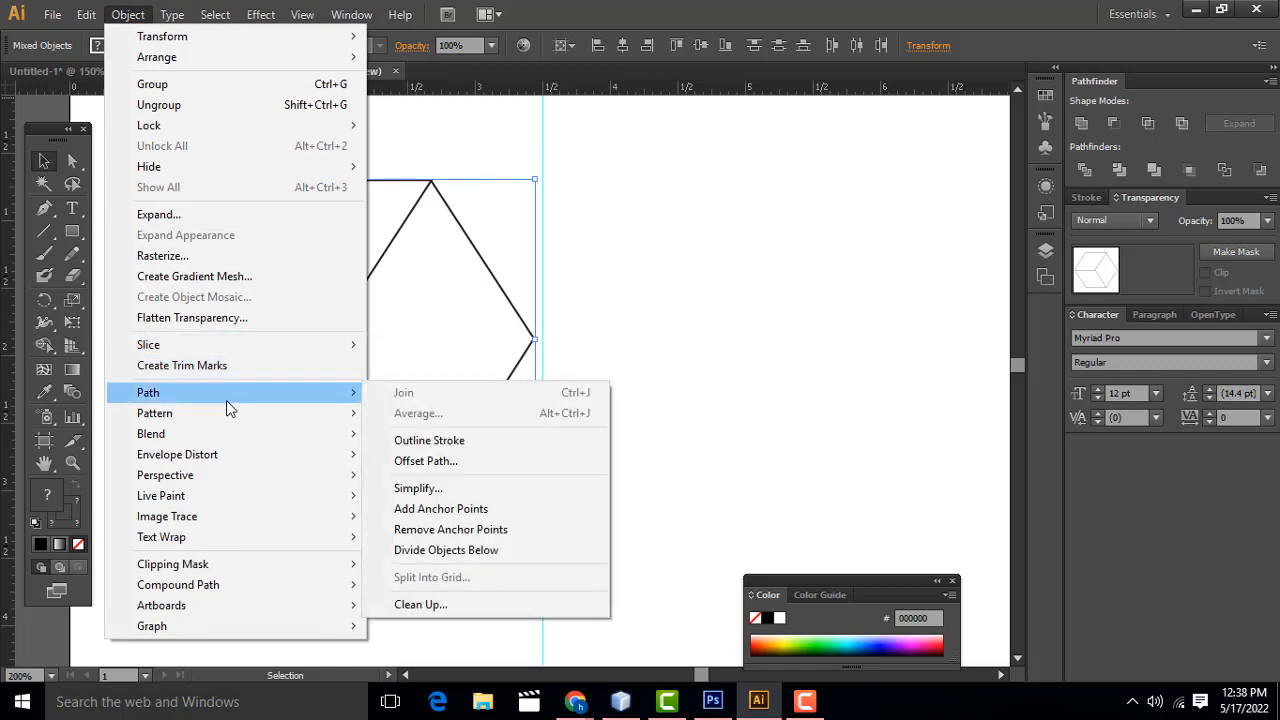
{"action": "left_click", "coordinate": [628, 262]}
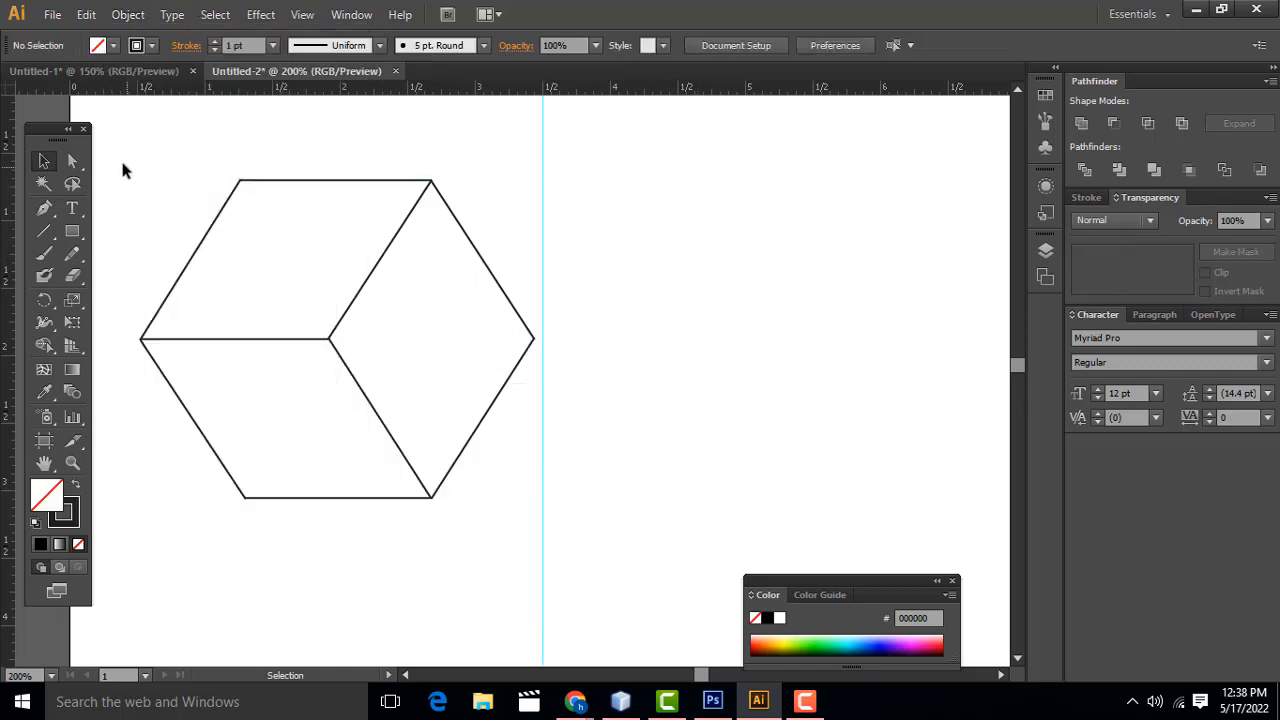
{"action": "left_click_drag", "start_coordinate": [126, 138], "coordinate": [534, 546]}
{"action": "right_click", "coordinate": [360, 287]}
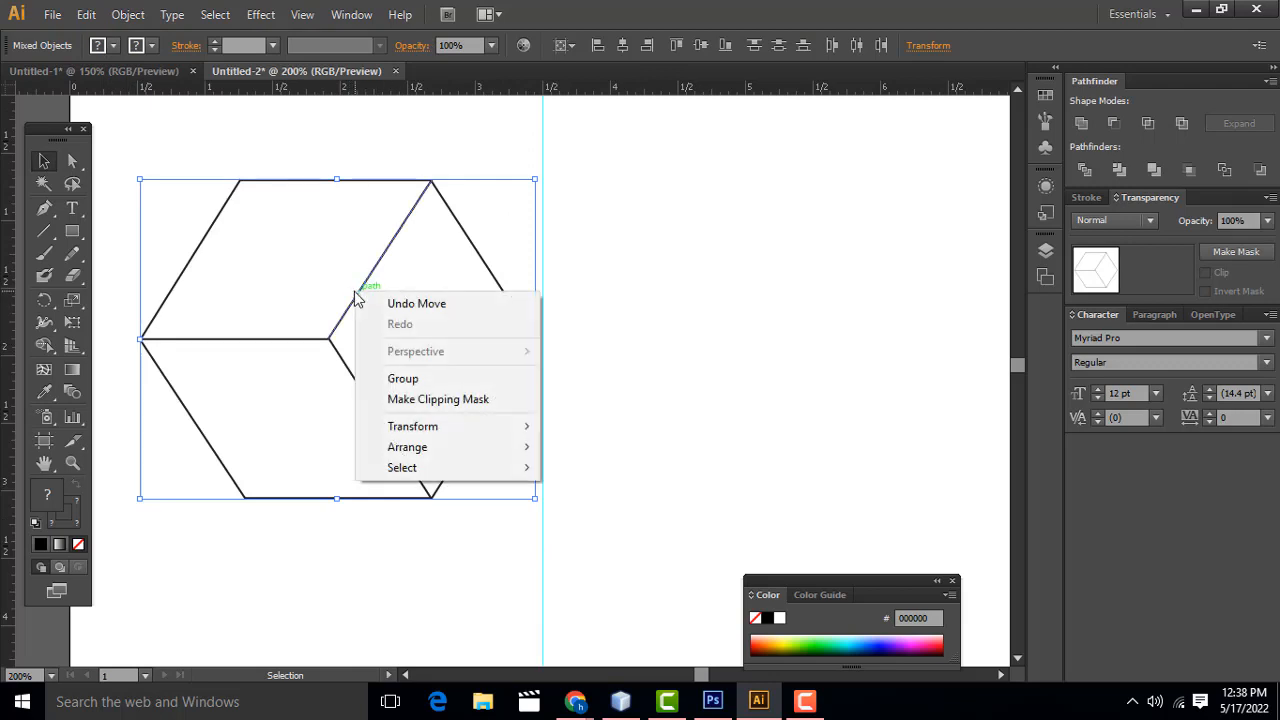
{"action": "left_click", "coordinate": [577, 256]}
Ungroup the left and right halves of the diamond face into separate lines
{"action": "right_click", "coordinate": [381, 276]}
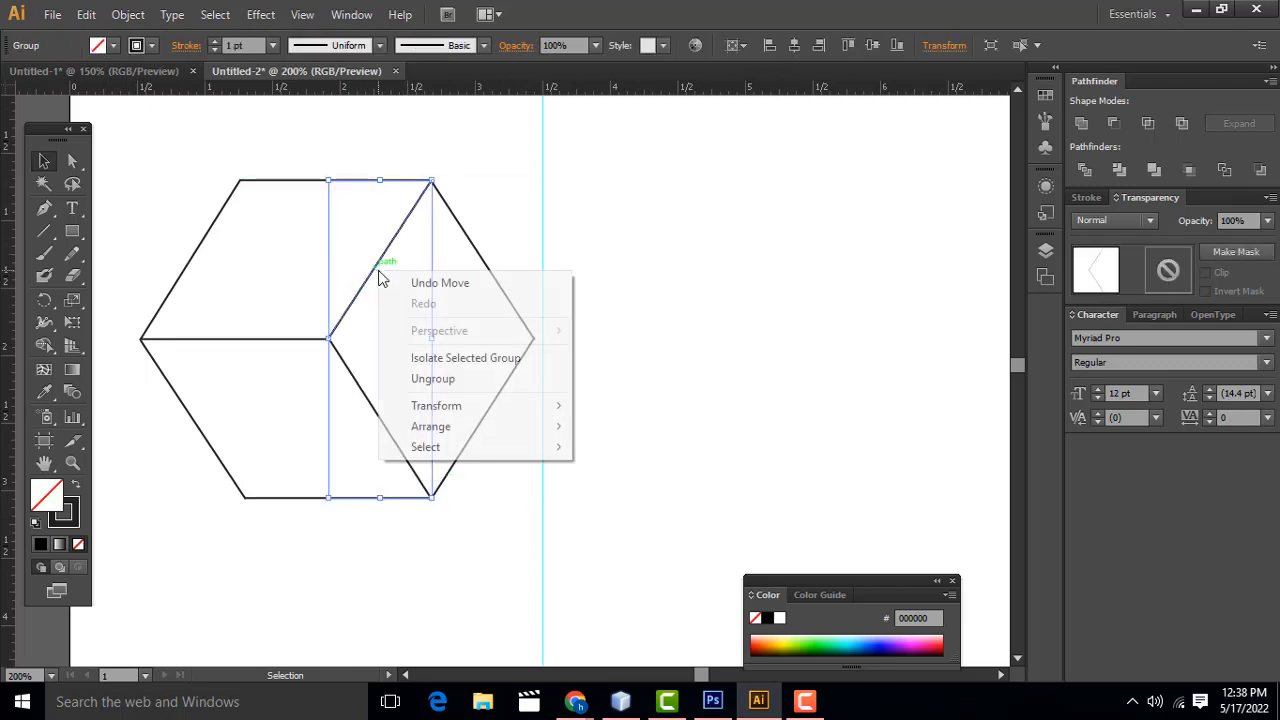
{"action": "left_click", "coordinate": [462, 380]}
{"action": "left_click", "coordinate": [506, 292]}
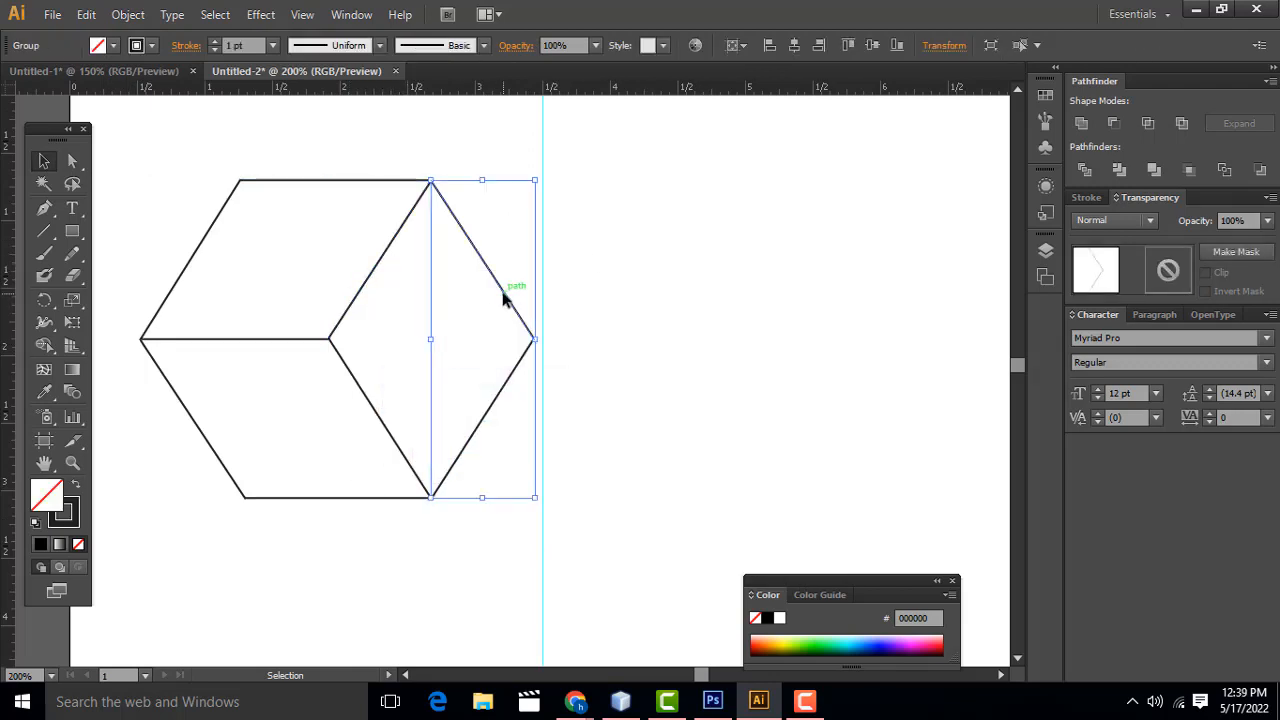
{"action": "right_click", "coordinate": [508, 289]}
{"action": "left_click", "coordinate": [562, 401]}
{"action": "left_click", "coordinate": [94, 166]}
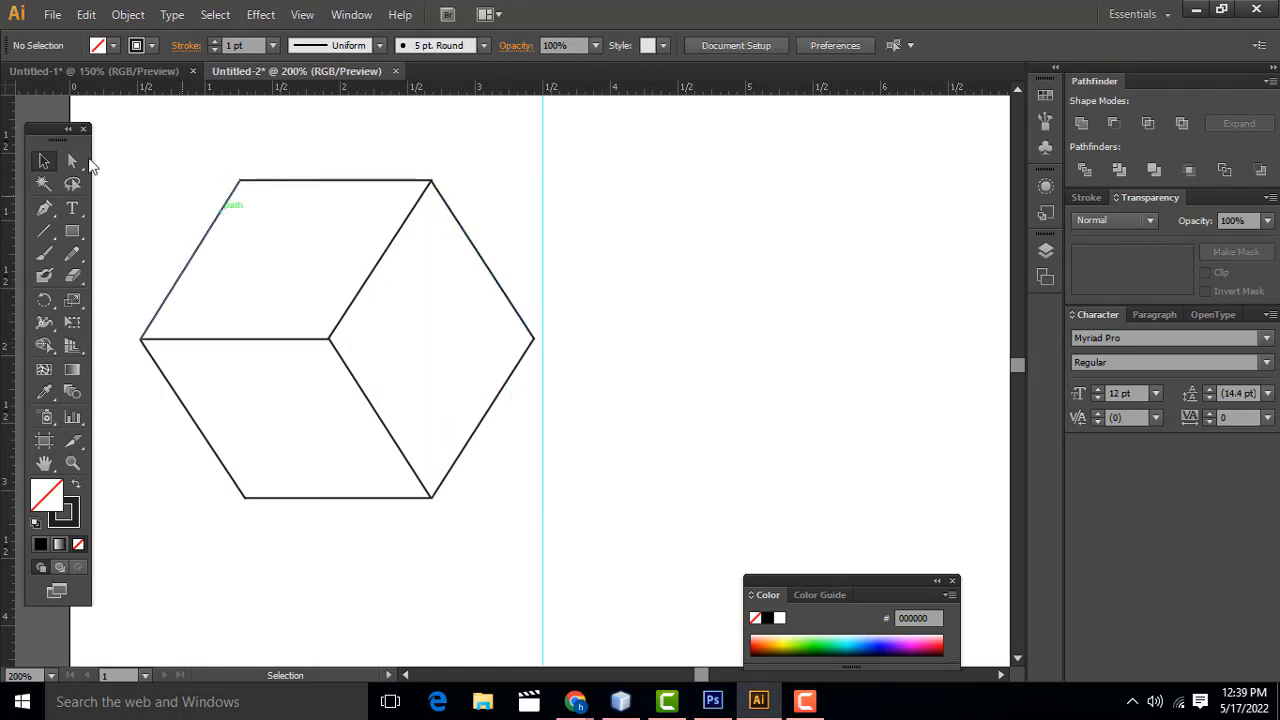
{"action": "left_click_drag", "start_coordinate": [145, 131], "coordinate": [536, 538]}
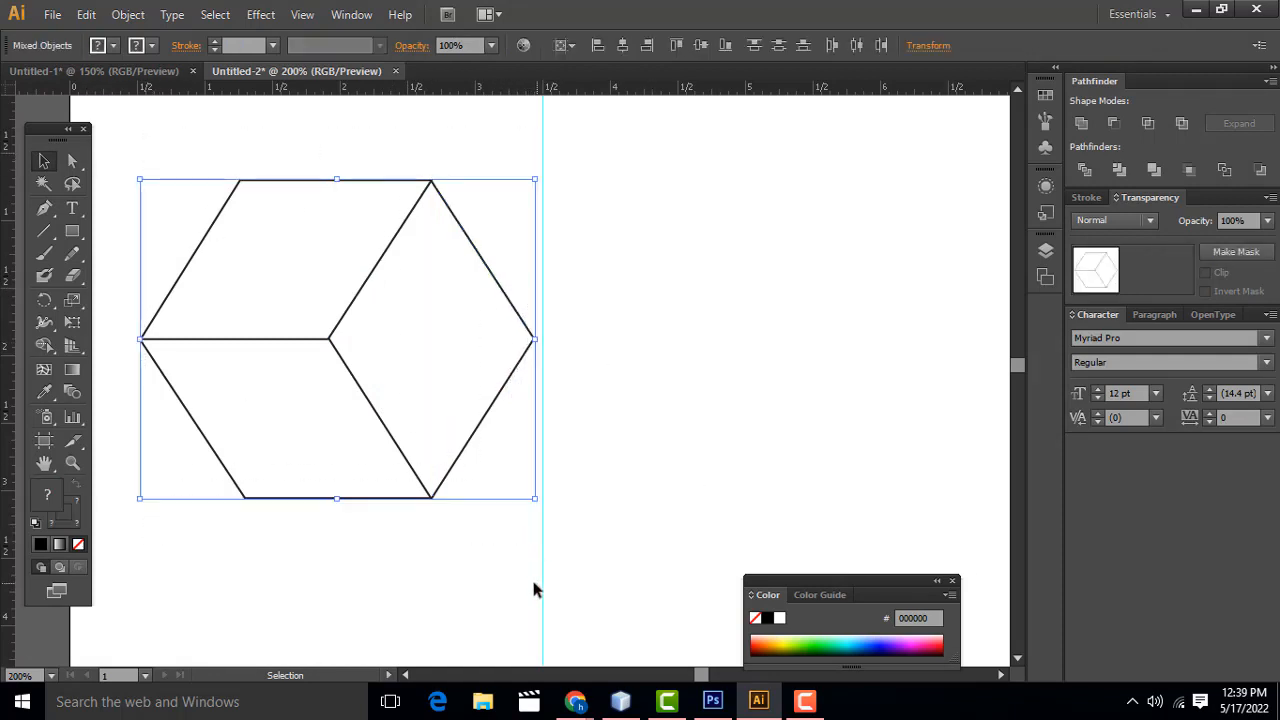
{"action": "left_click", "coordinate": [215, 15]}
{"action": "mouse_move", "coordinate": [251, 14]}
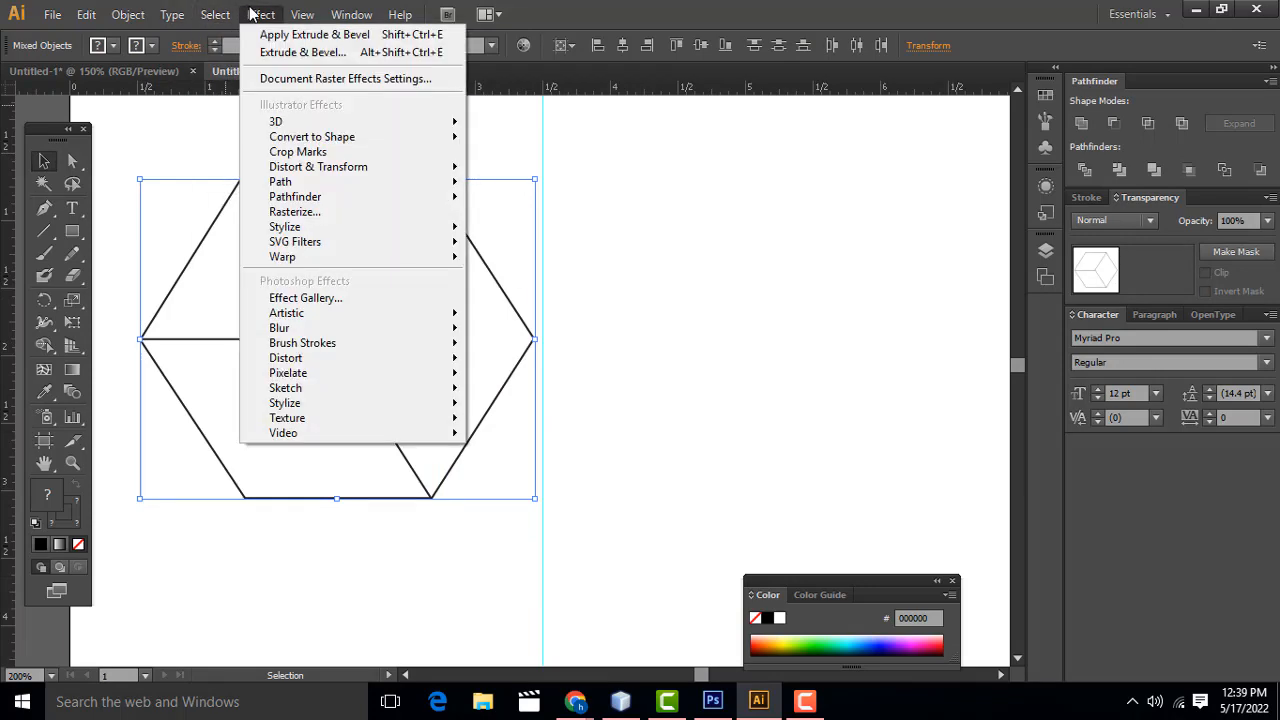
{"action": "mouse_move", "coordinate": [130, 14]}
{"action": "mouse_move", "coordinate": [247, 392]}
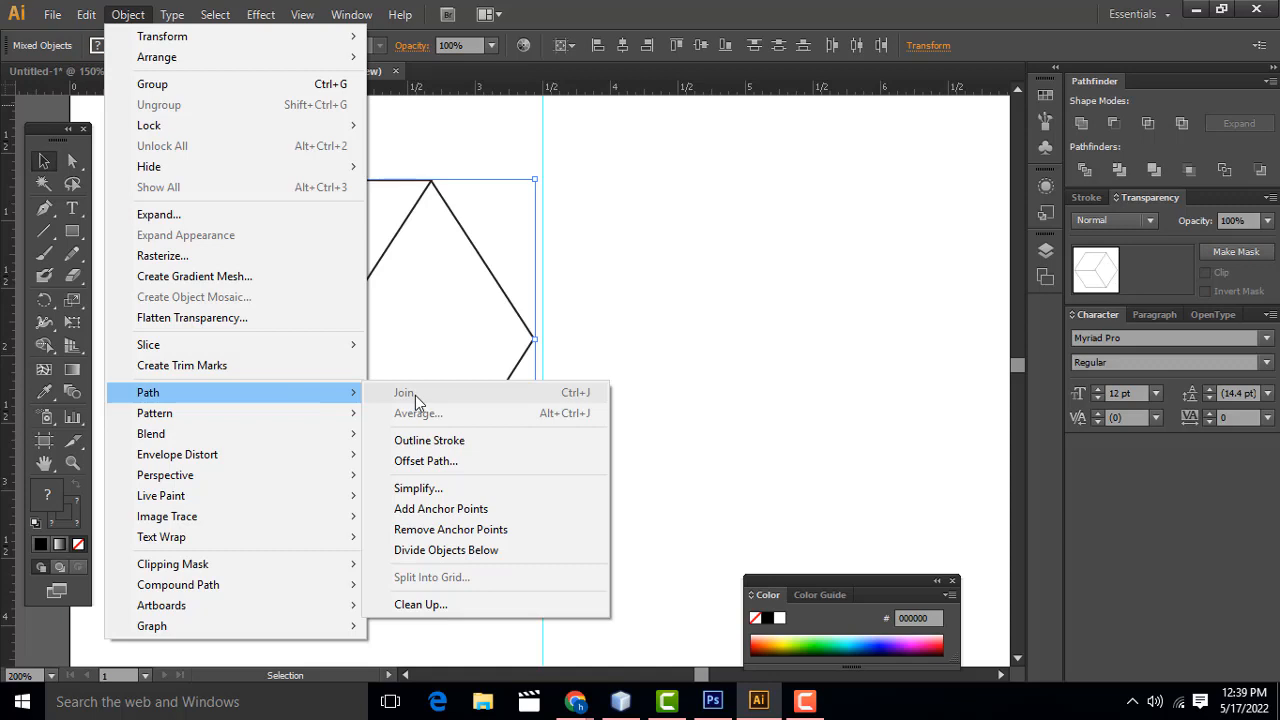
{"action": "left_click", "coordinate": [680, 349]}
Select the cube's diamond edges and outer edges one by one, and join them as a path
{"action": "left_click", "coordinate": [366, 285]}
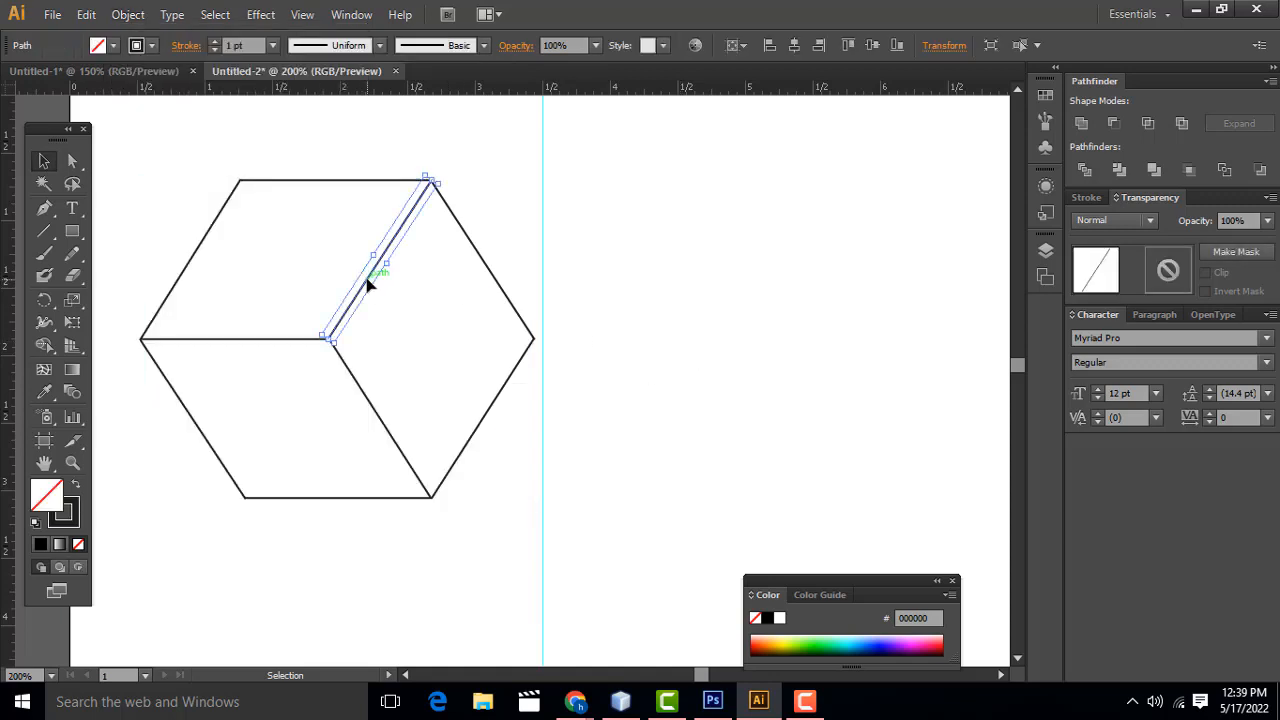
{"action": "left_click", "coordinate": [376, 398], "text": "shift"}
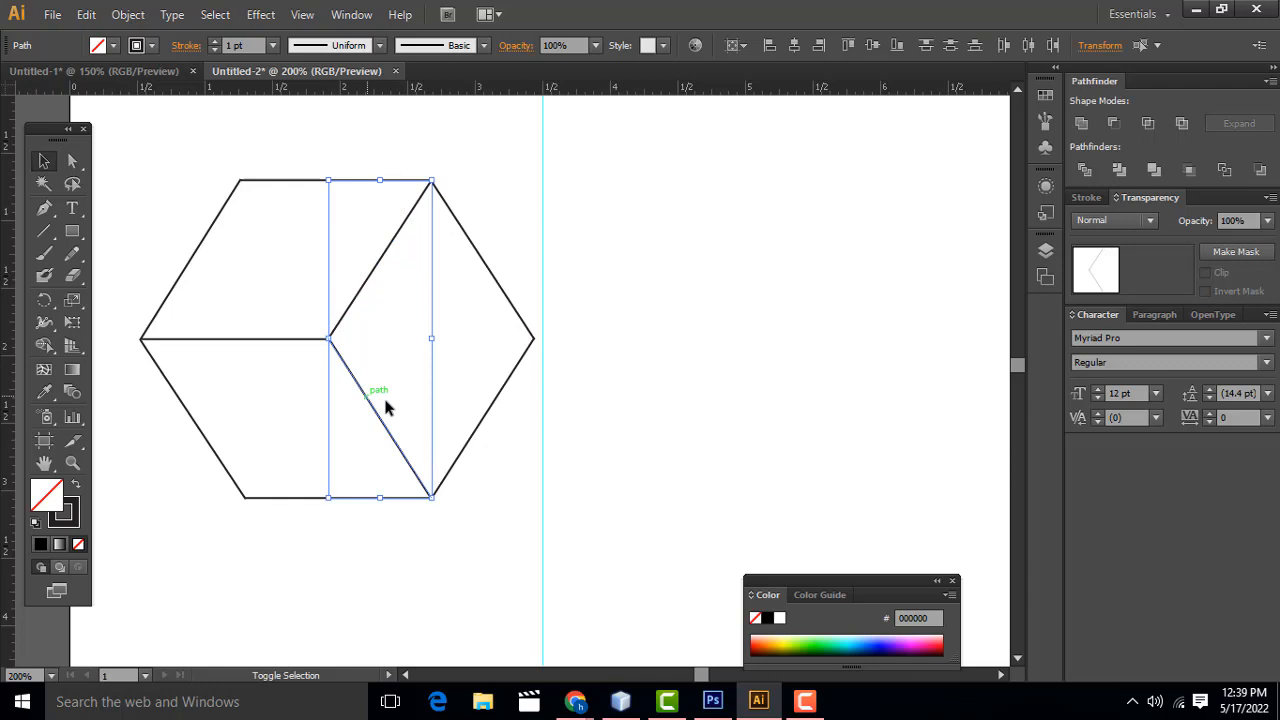
{"action": "left_click", "coordinate": [489, 410], "text": "shift"}
{"action": "left_click", "coordinate": [491, 271], "text": "shift"}
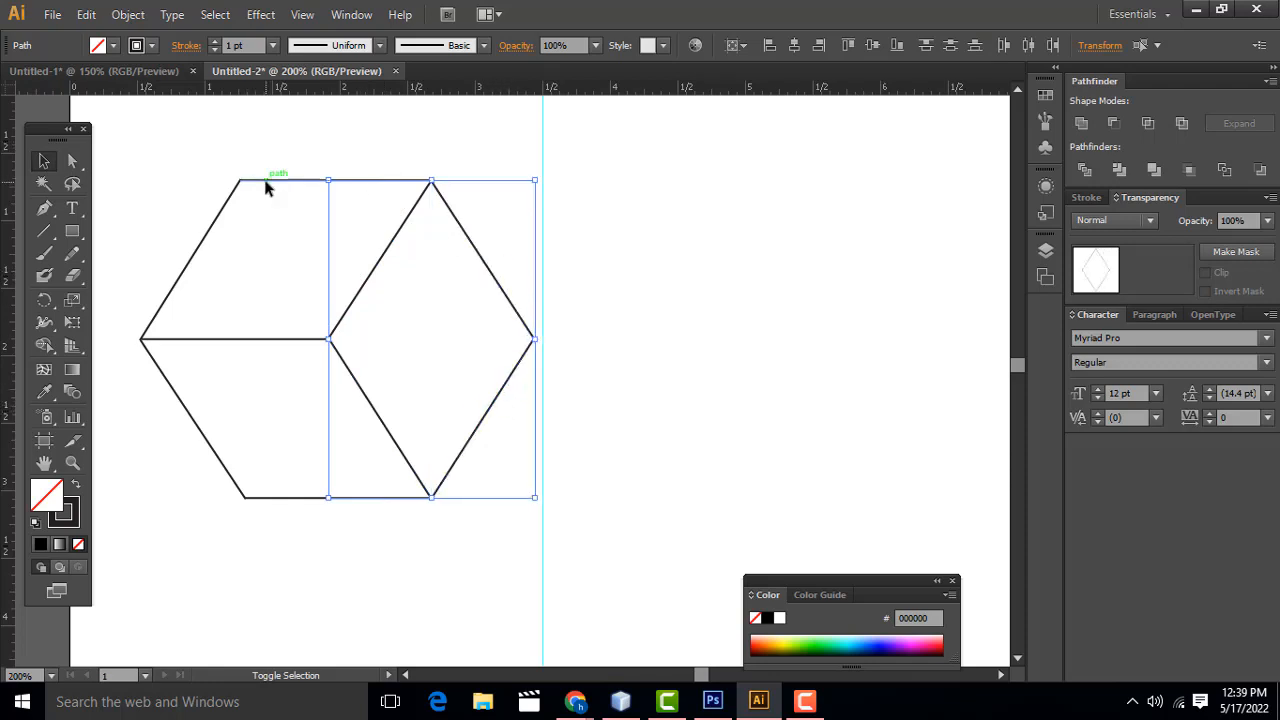
{"action": "left_click", "coordinate": [266, 187], "text": "shift"}
{"action": "left_click", "coordinate": [201, 340], "text": "shift"}
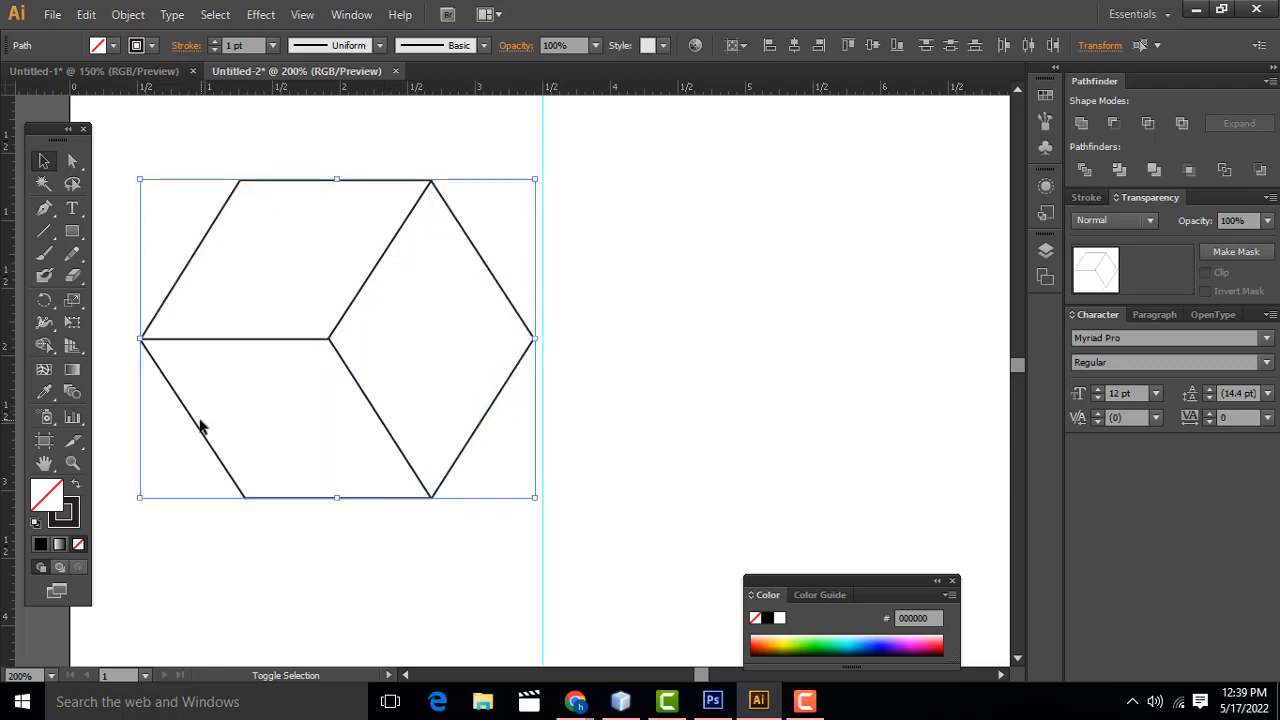
{"action": "left_click", "coordinate": [308, 498], "text": "shift"}
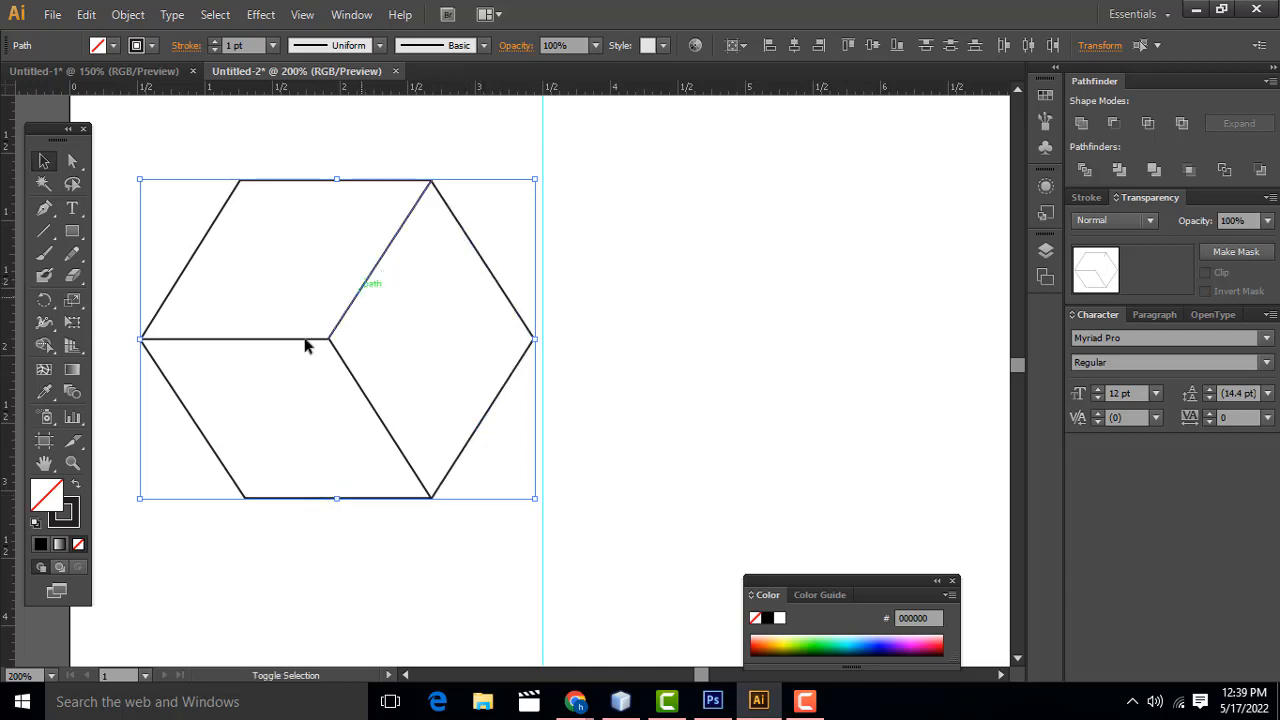
{"action": "left_click", "coordinate": [255, 16]}
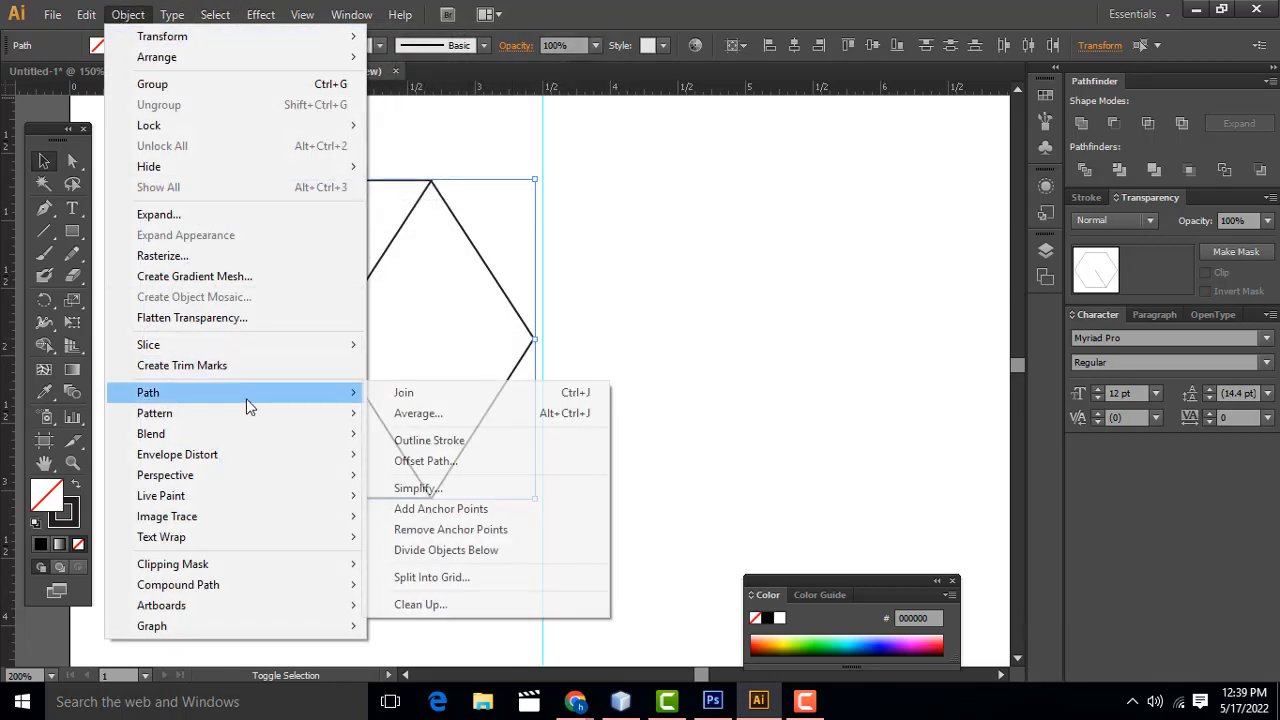
{"action": "left_click", "coordinate": [395, 395]}
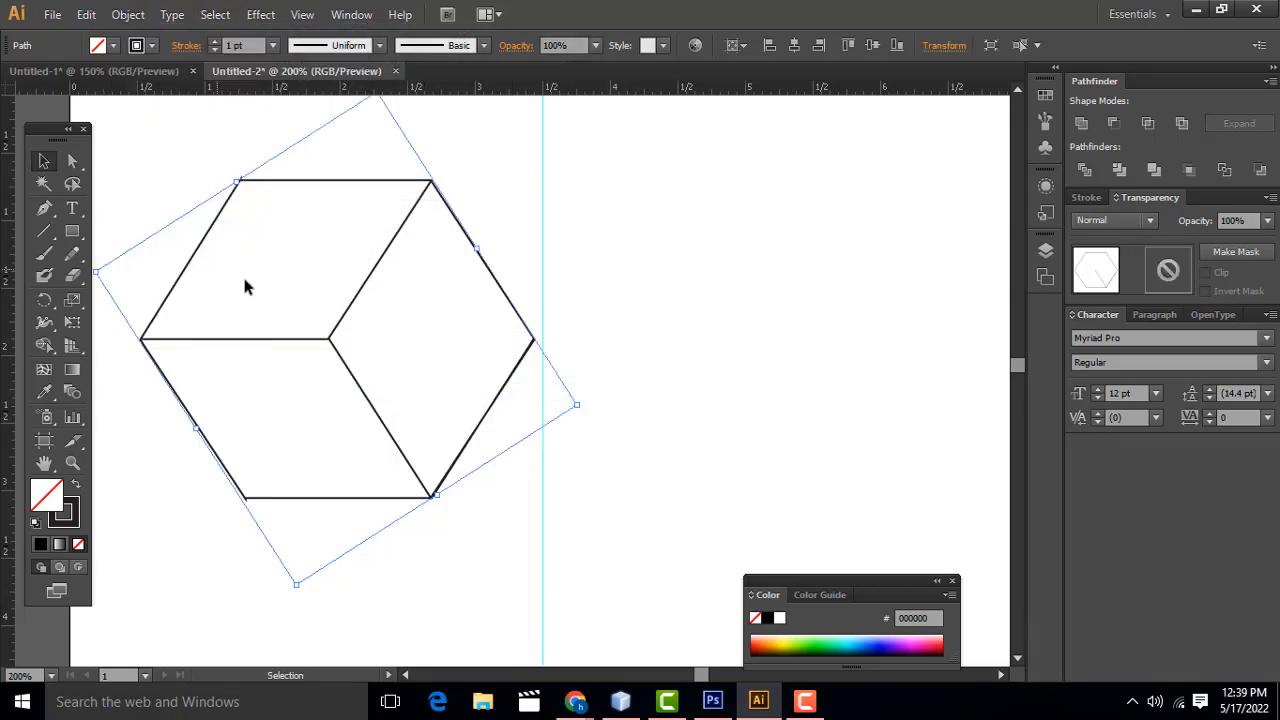
Move the joined outline away to the right, and undo the move, the join and the ungrouping of the diamond halves
{"action": "left_click_drag", "start_coordinate": [189, 272], "coordinate": [500, 340]}
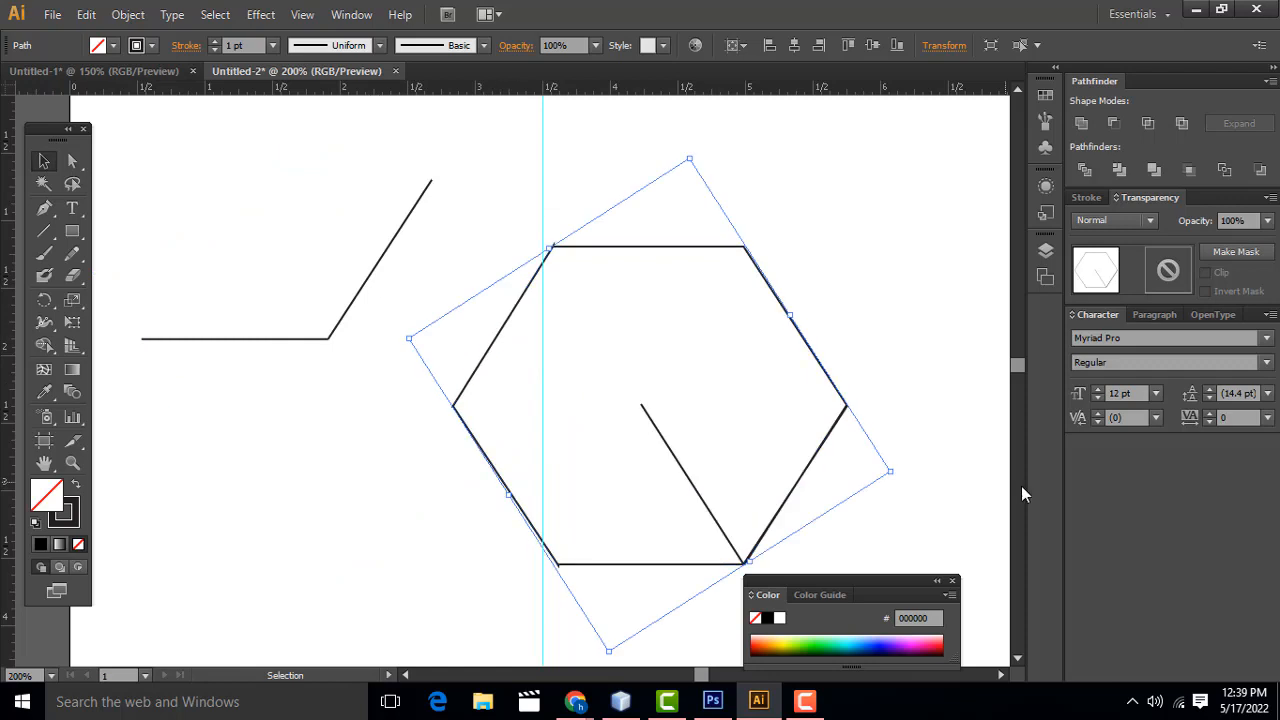
{"action": "key", "text": "ctrl+shift+a"}
{"action": "key", "text": "ctrl+z"}
{"action": "key", "text": "ctrl+shift+a"}
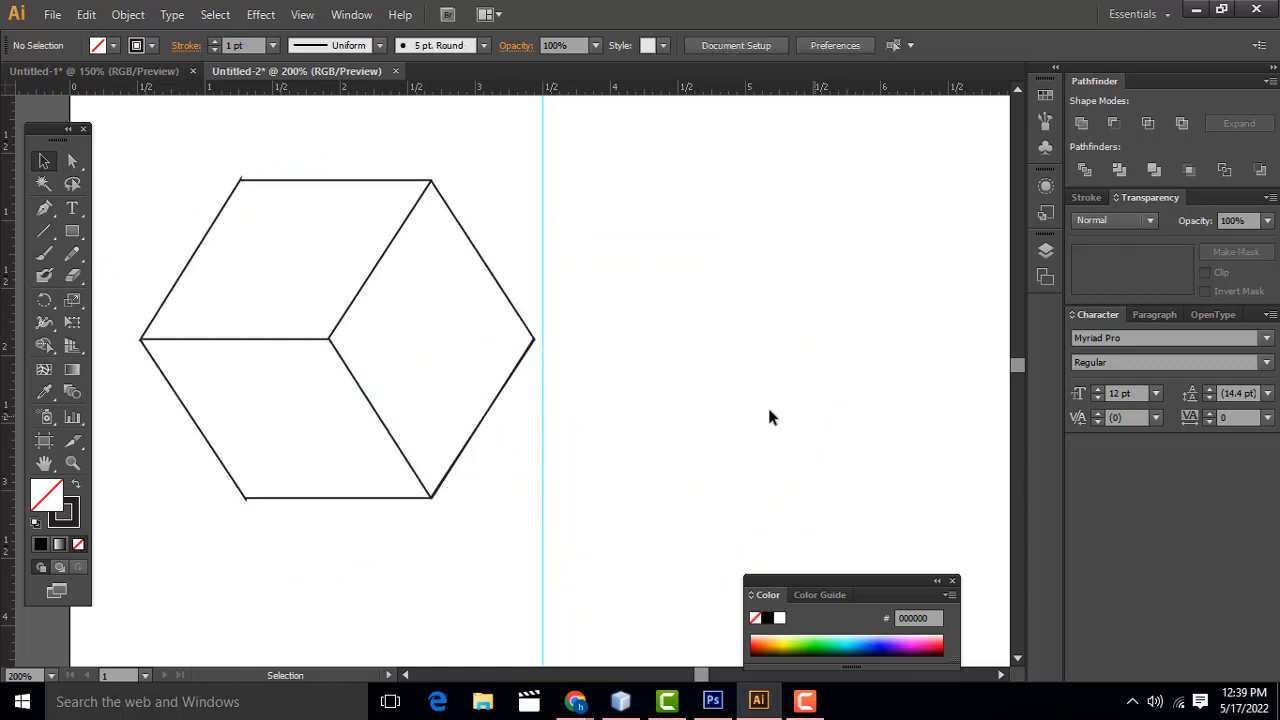
{"action": "left_click", "coordinate": [535, 367]}
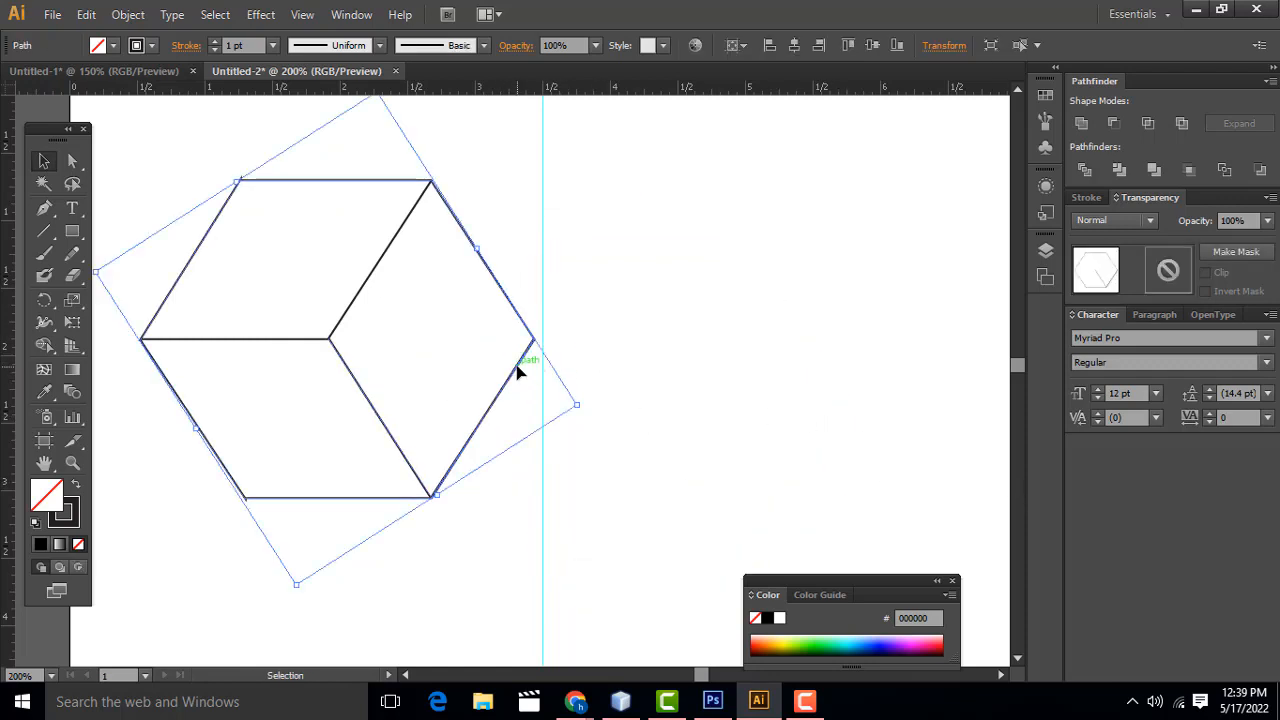
{"action": "right_click", "coordinate": [518, 374]}
{"action": "left_click", "coordinate": [783, 290]}
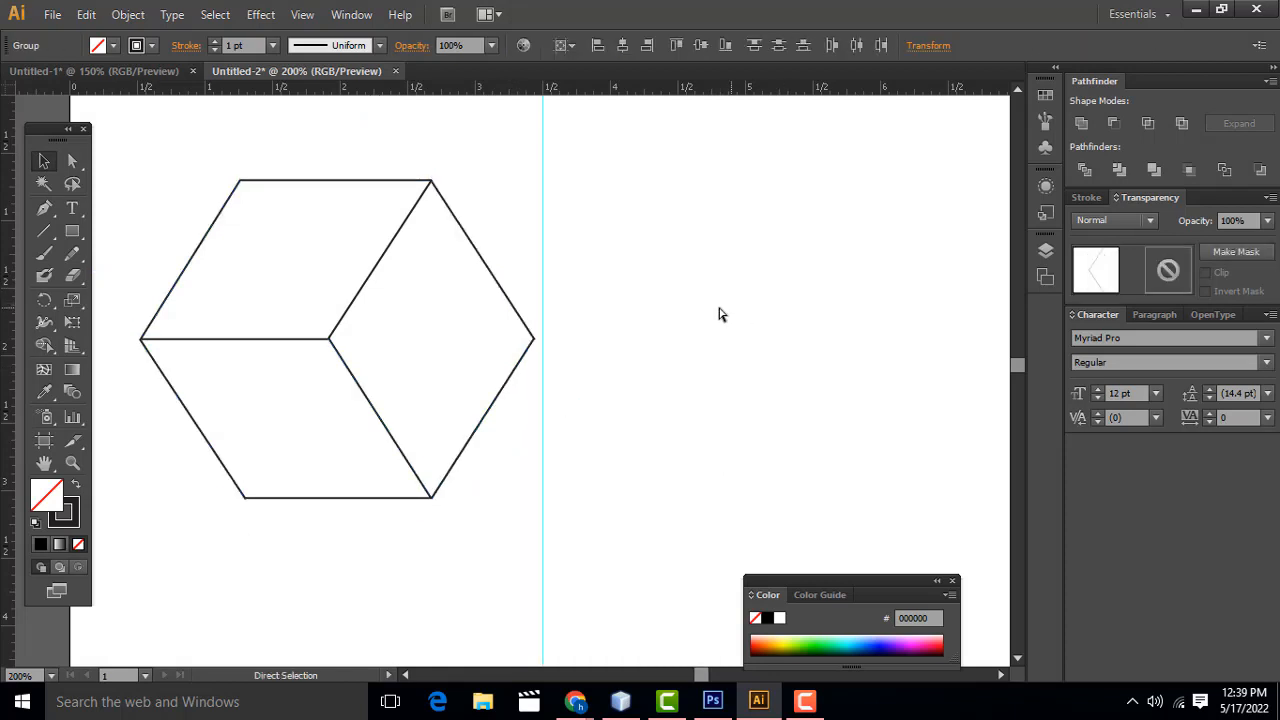
{"action": "left_click", "coordinate": [388, 258]}
{"action": "left_click_drag", "start_coordinate": [128, 151], "coordinate": [564, 548]}
{"action": "right_click", "coordinate": [354, 291]}
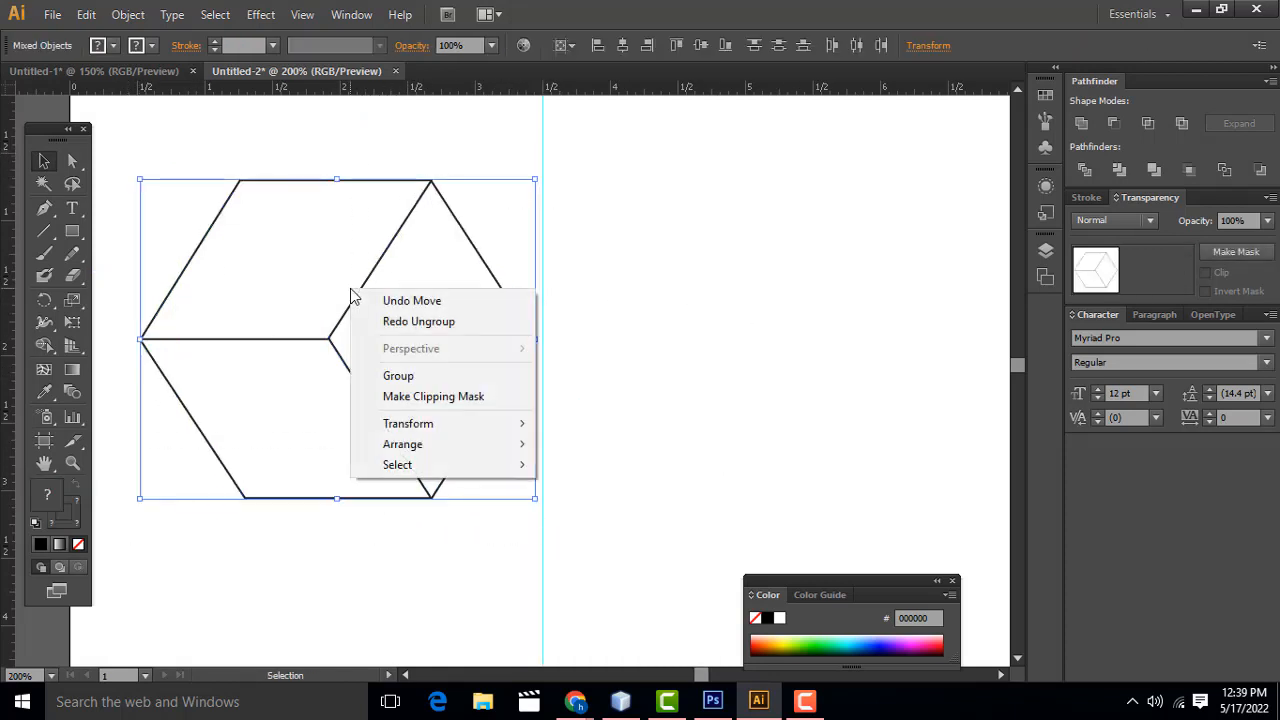
{"action": "left_click", "coordinate": [586, 237]}
Add the cube's edges to the selection one by one, and join the selected lines as a path
{"action": "left_click", "coordinate": [310, 180]}
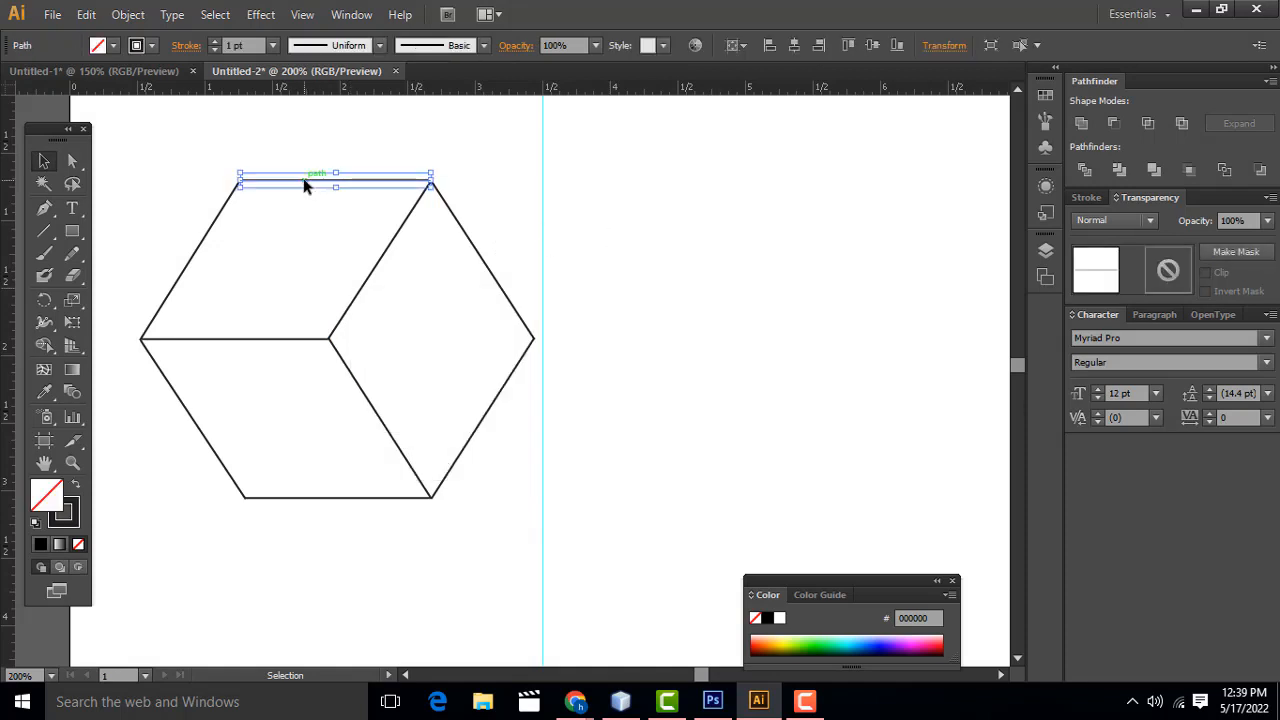
{"action": "left_click", "coordinate": [193, 257], "text": "shift"}
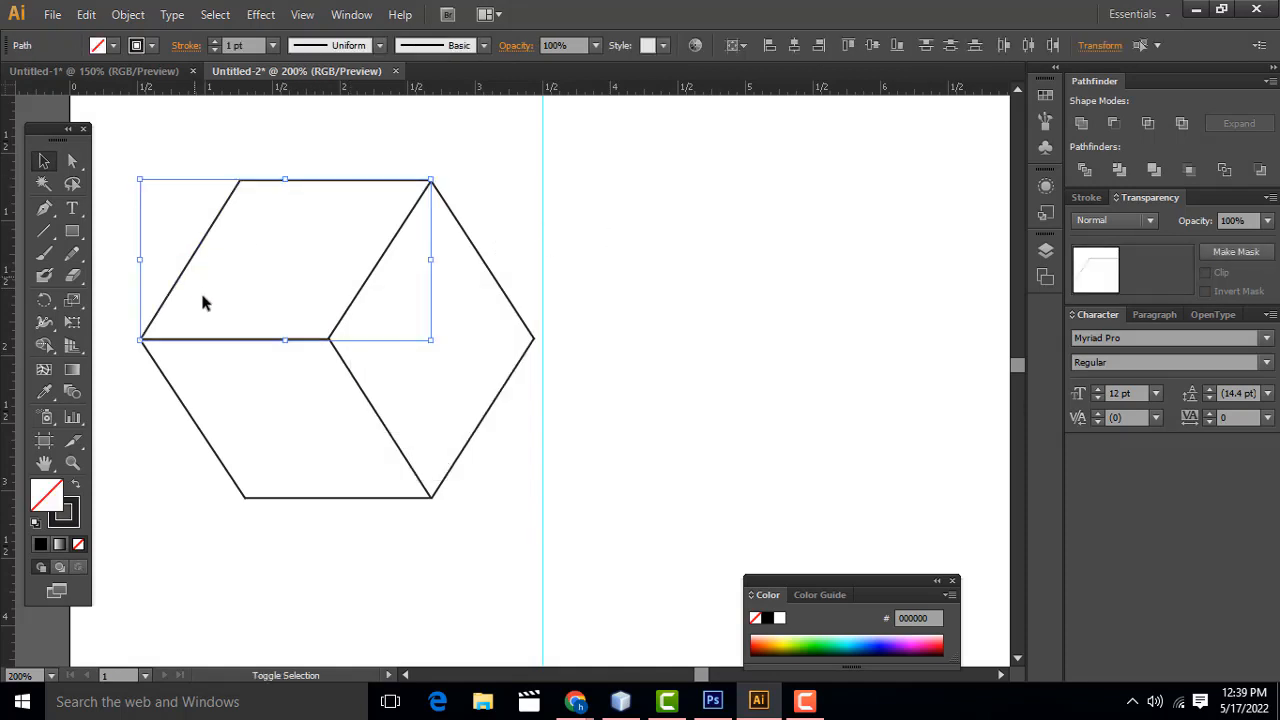
{"action": "left_click", "coordinate": [364, 291], "text": "shift"}
{"action": "left_click", "coordinate": [500, 287], "text": "shift"}
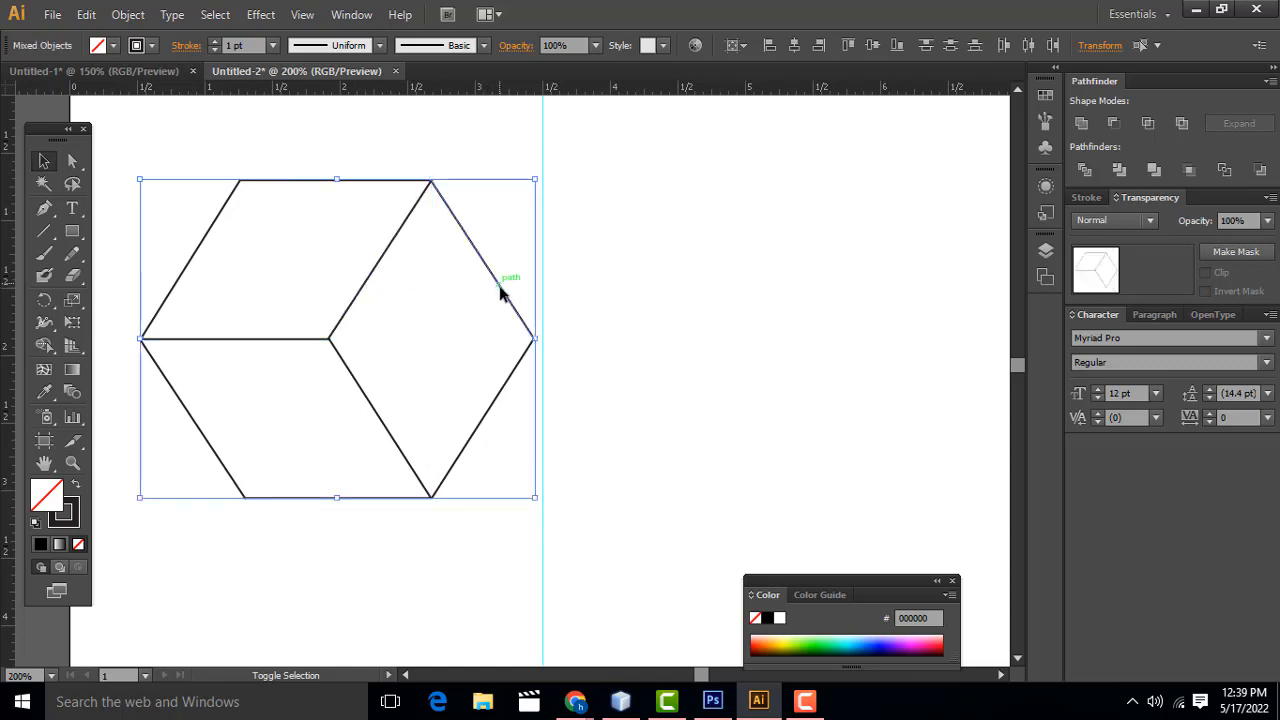
{"action": "left_click", "coordinate": [500, 391], "text": "shift"}
{"action": "left_click", "coordinate": [388, 437], "text": "shift"}
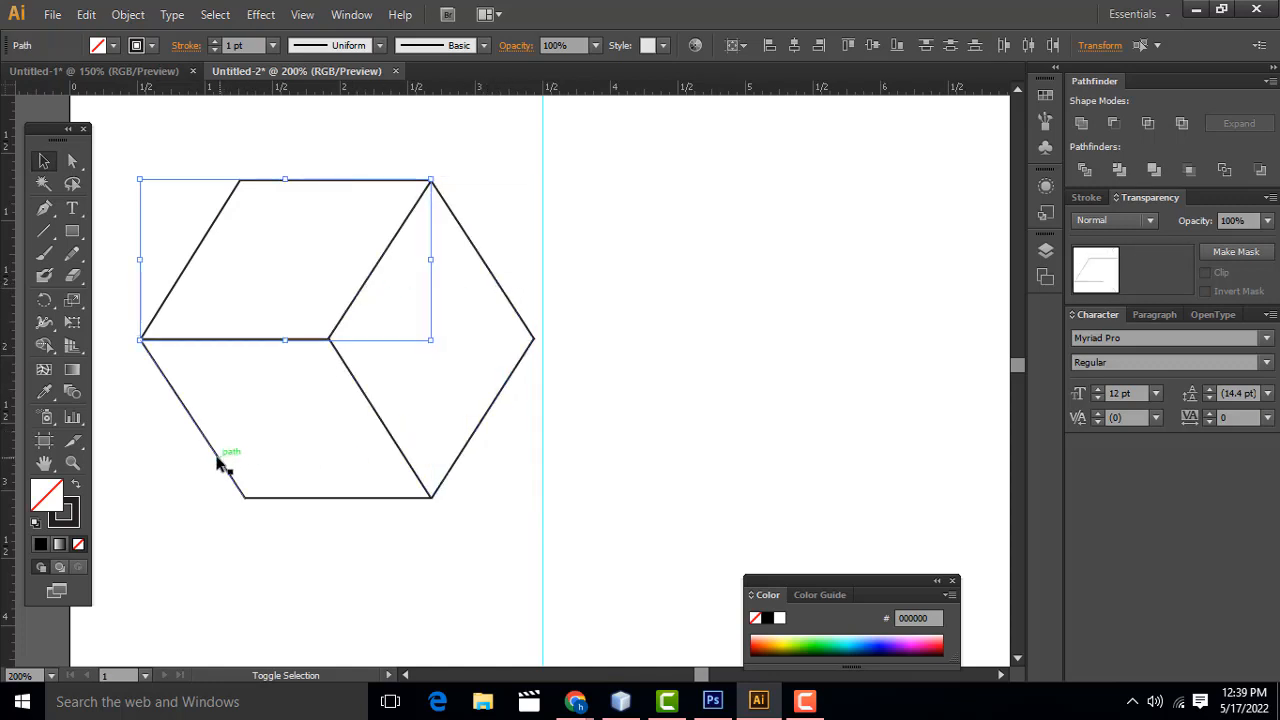
{"action": "left_click", "coordinate": [220, 457], "text": "shift"}
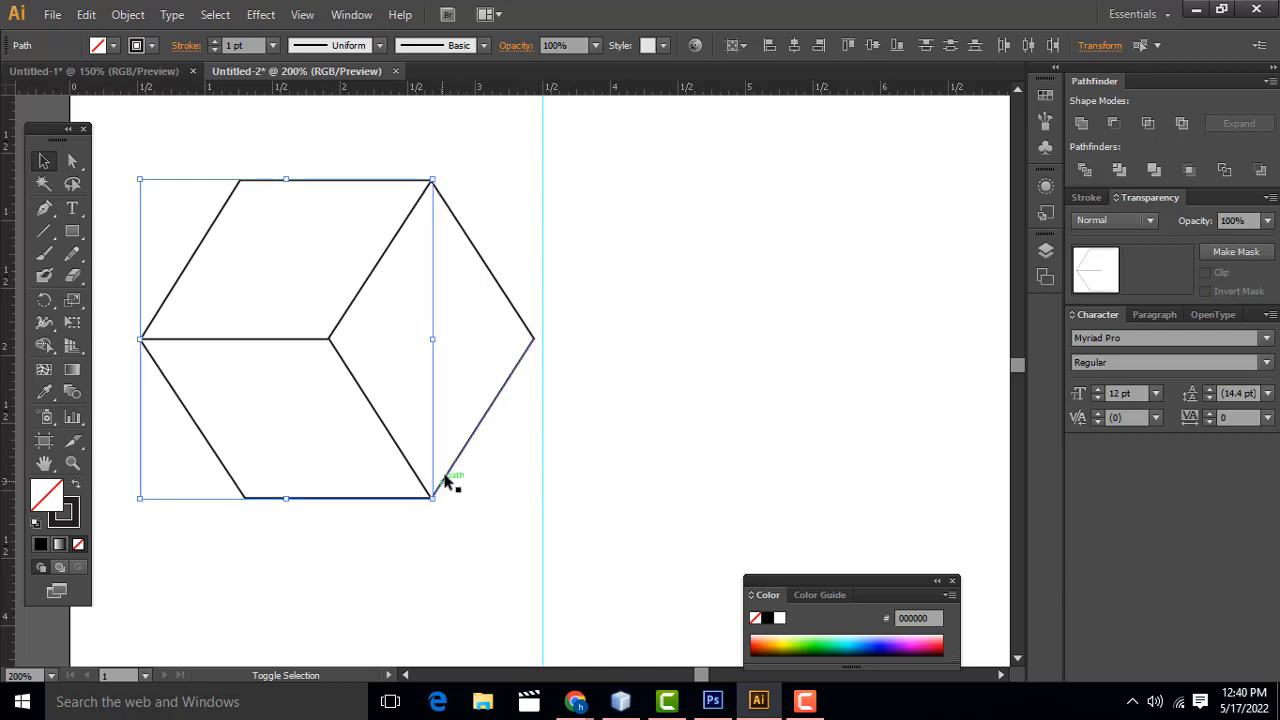
{"action": "left_click", "coordinate": [408, 457], "text": "shift"}
{"action": "left_click", "coordinate": [488, 270], "text": "shift"}
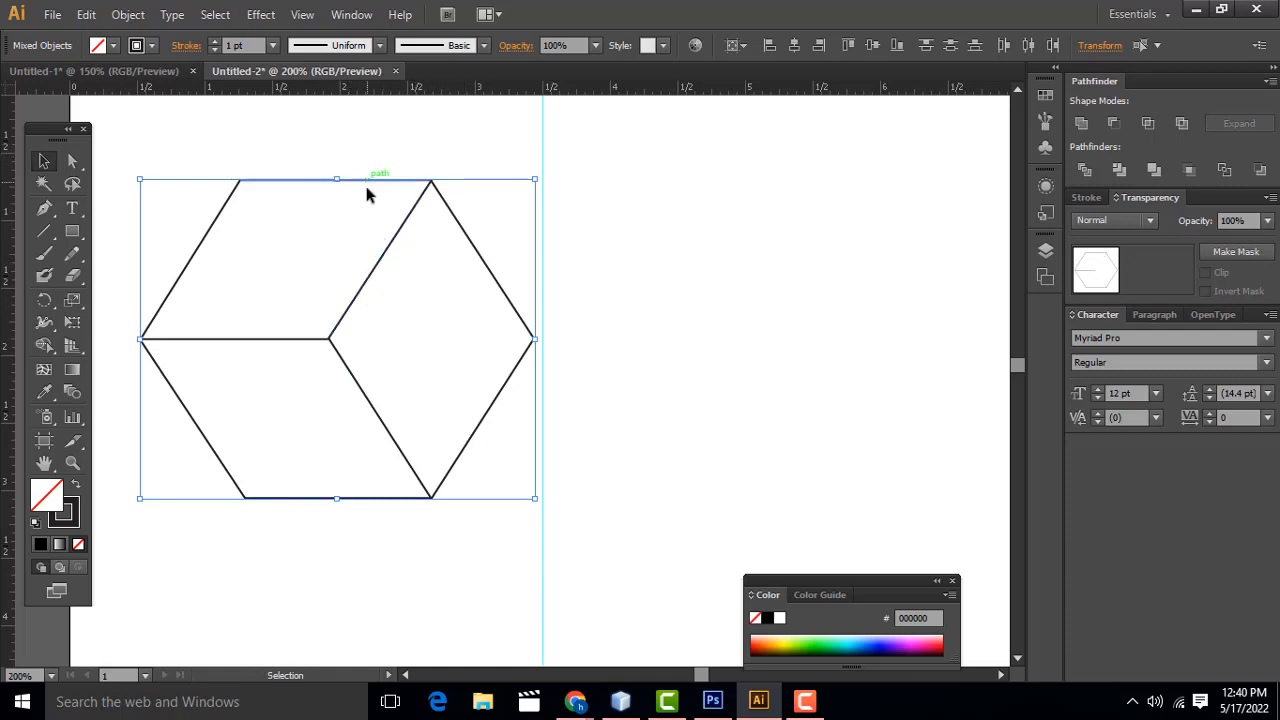
{"action": "left_click", "coordinate": [128, 14]}
{"action": "mouse_move", "coordinate": [251, 400]}
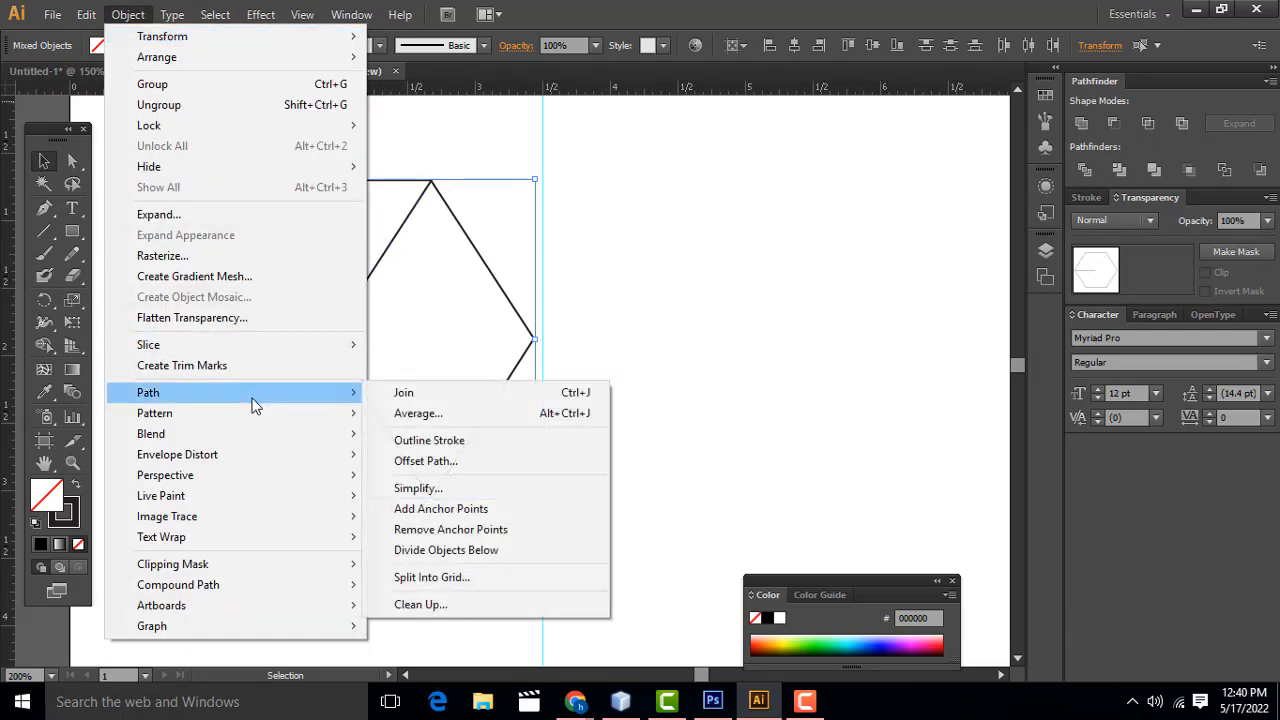
{"action": "left_click", "coordinate": [470, 395]}
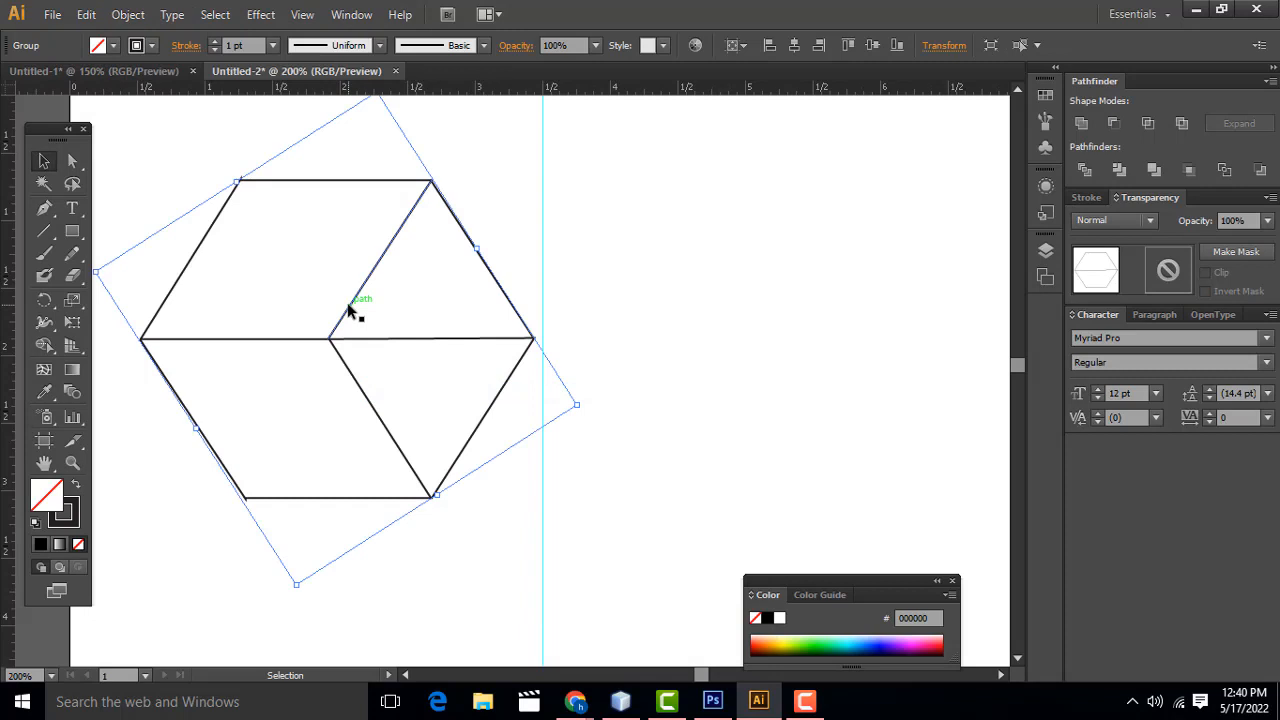
Move the joined lines to the right, undo the move and the join, and deselect everything
{"action": "left_click_drag", "start_coordinate": [348, 304], "coordinate": [570, 303]}
{"action": "key", "text": "ctrl+z"}
{"action": "key", "text": "ctrl+z"}
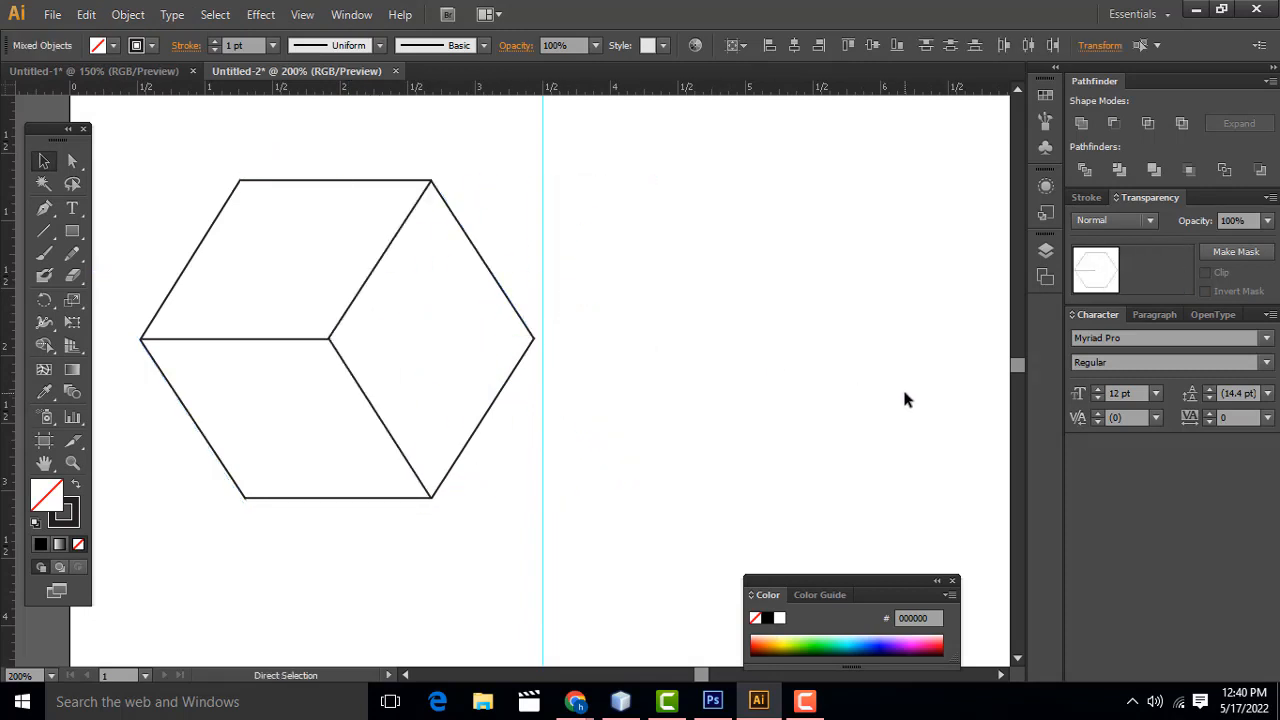
{"action": "left_click", "coordinate": [741, 327]}
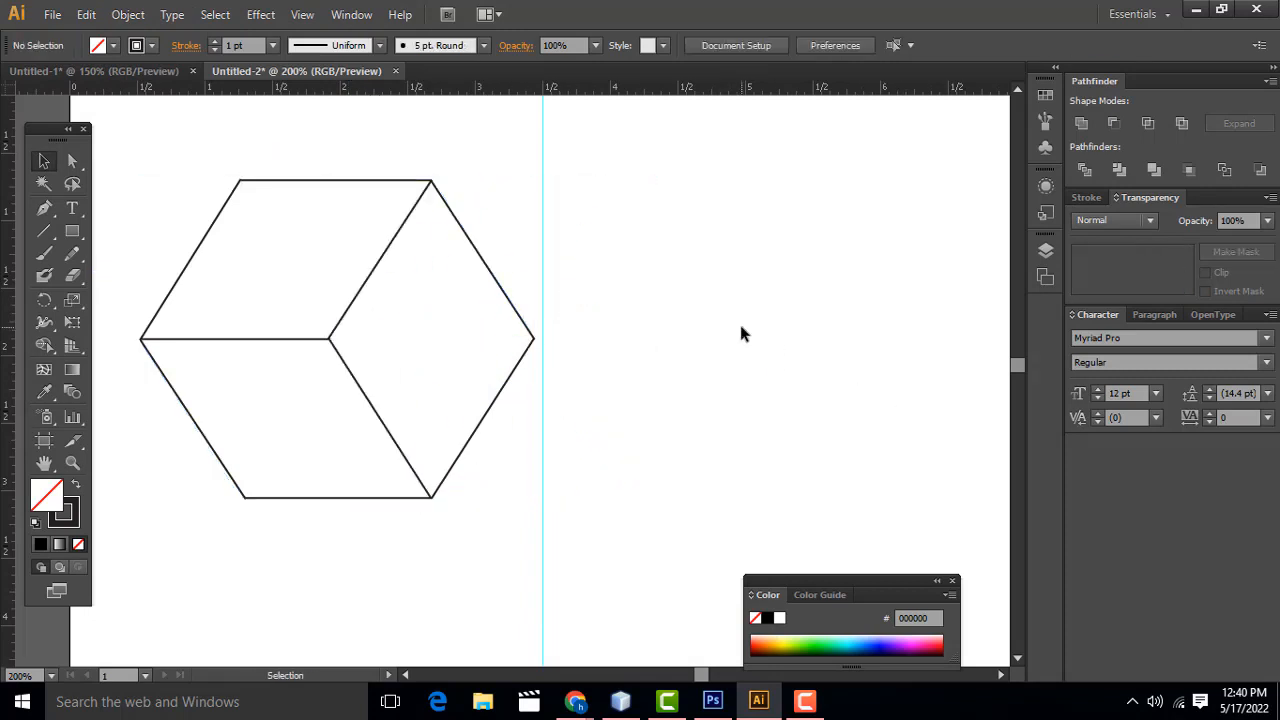
Select all lines of the cube and group them
{"action": "left_click_drag", "start_coordinate": [136, 137], "coordinate": [591, 548]}
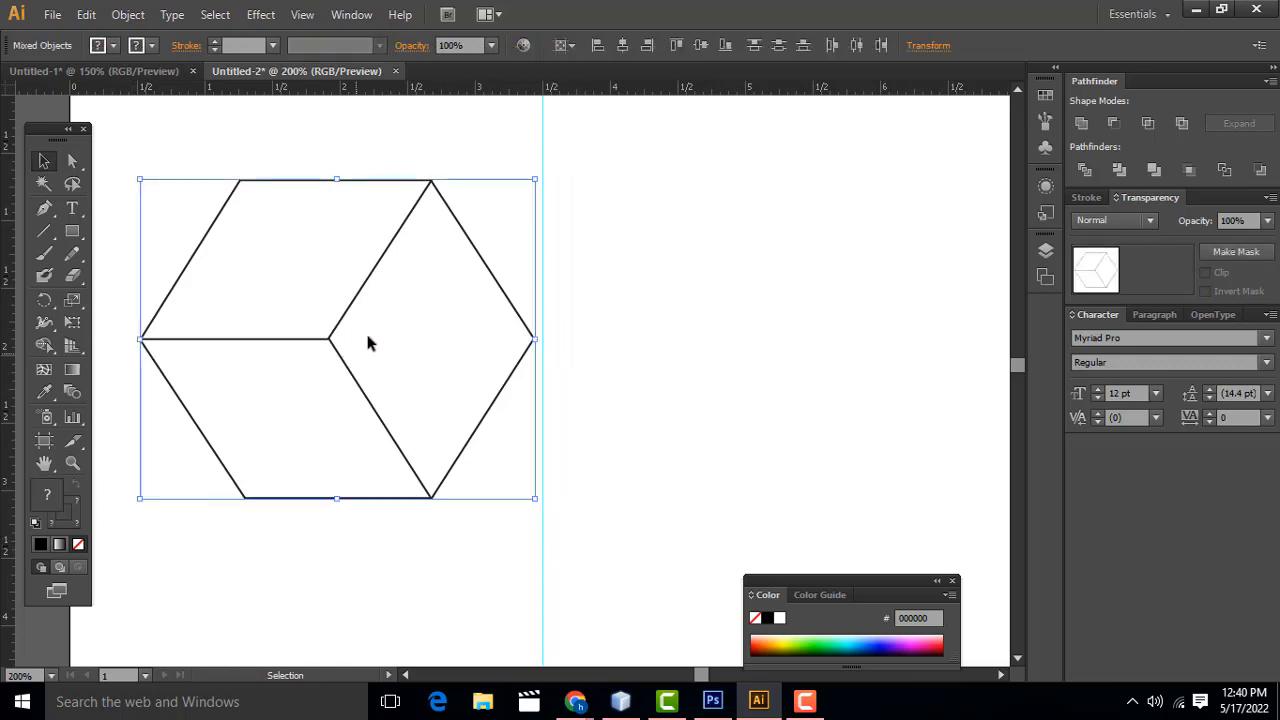
{"action": "right_click", "coordinate": [366, 288]}
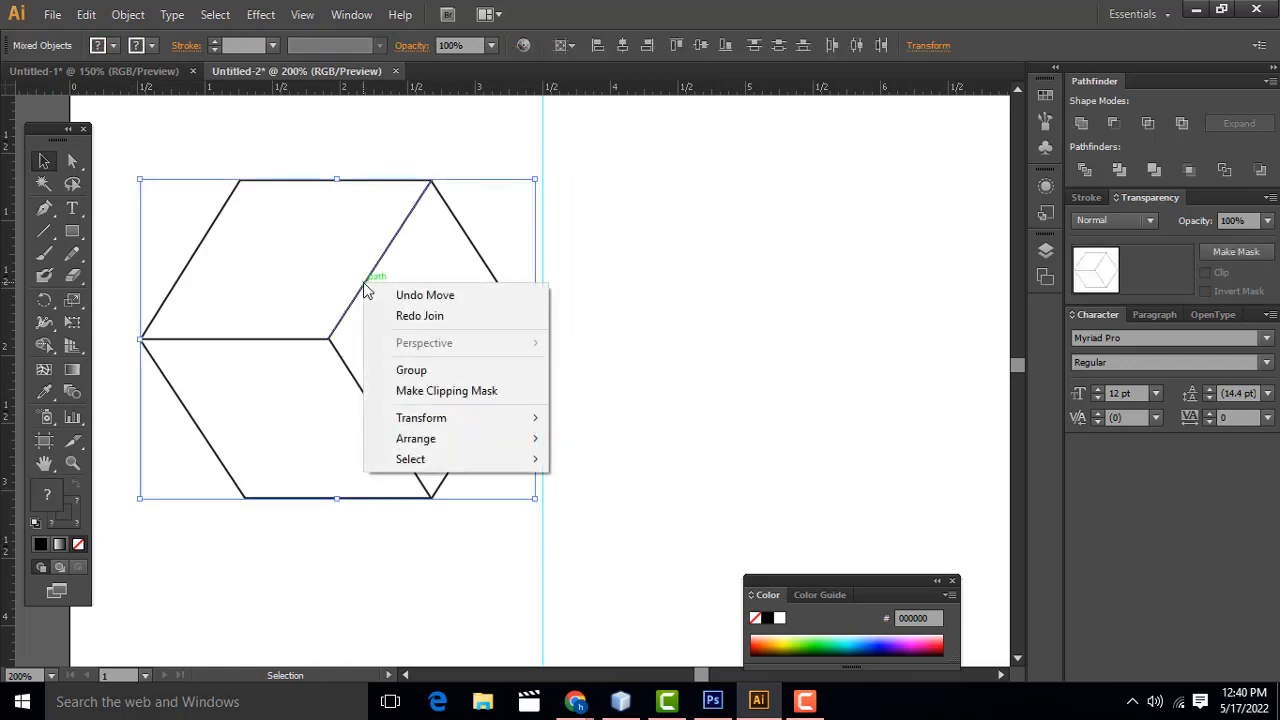
{"action": "left_click", "coordinate": [441, 371]}
{"action": "left_click", "coordinate": [218, 15]}
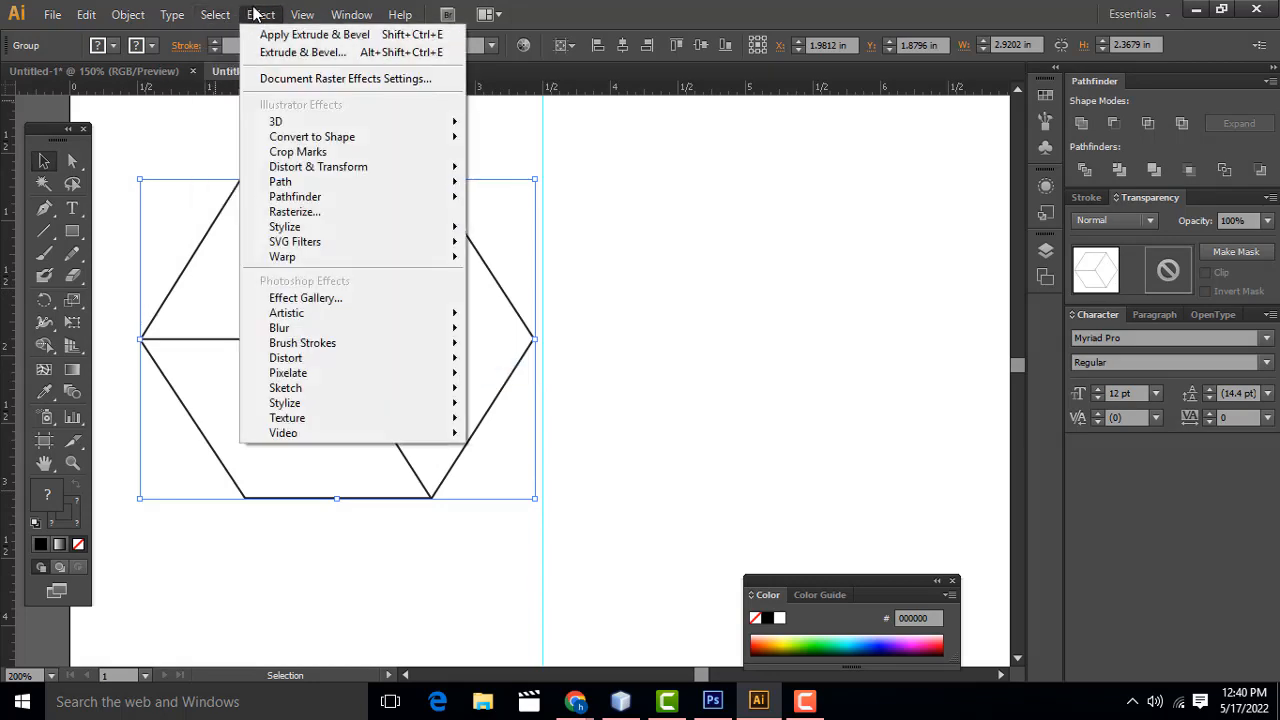
{"action": "mouse_move", "coordinate": [123, 17]}
{"action": "mouse_move", "coordinate": [266, 413]}
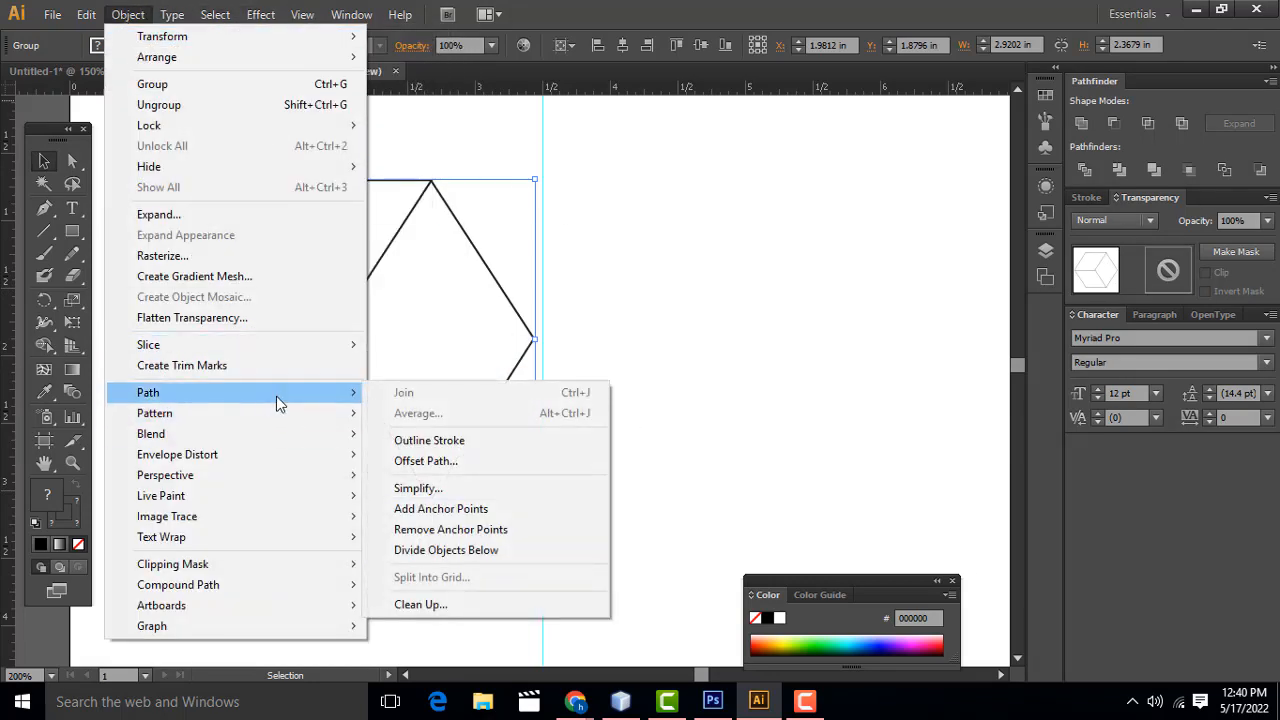
{"action": "left_click", "coordinate": [723, 346]}
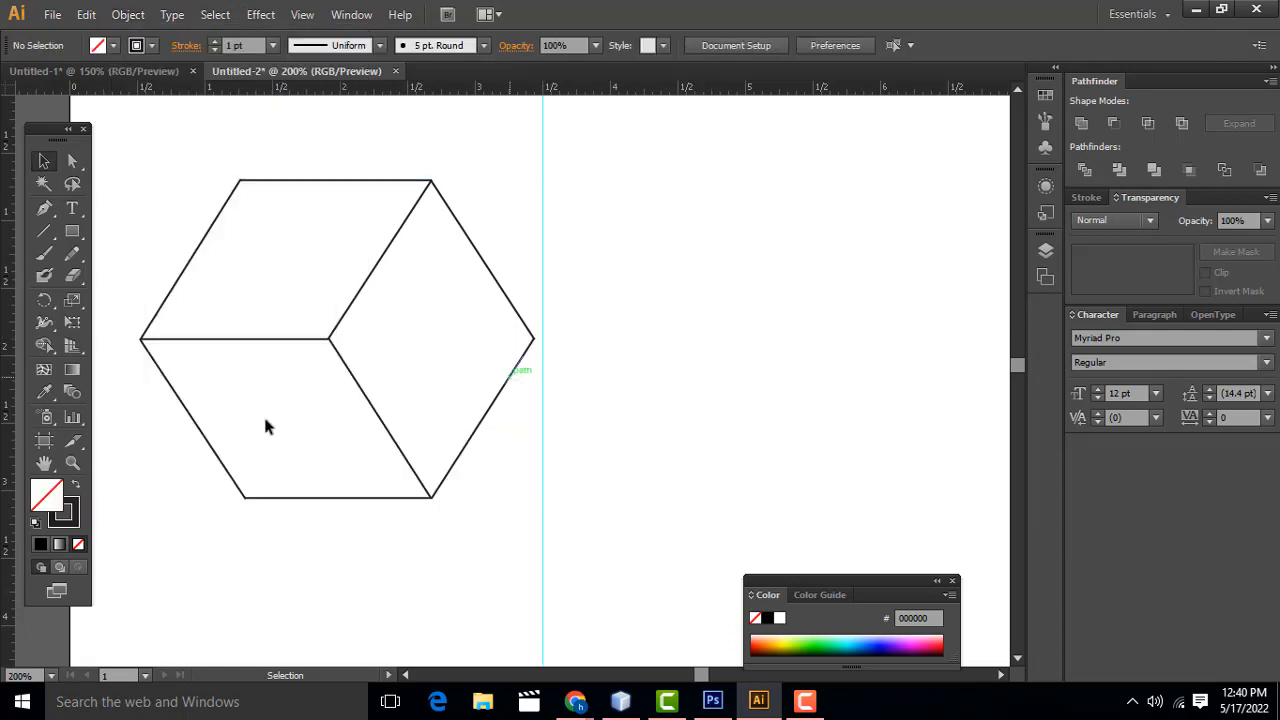
Set the fill colour to red ef0f0f with nothing selected
{"action": "double_click", "coordinate": [53, 503]}
{"action": "left_click", "coordinate": [349, 130]}
{"action": "left_click", "coordinate": [557, 123]}
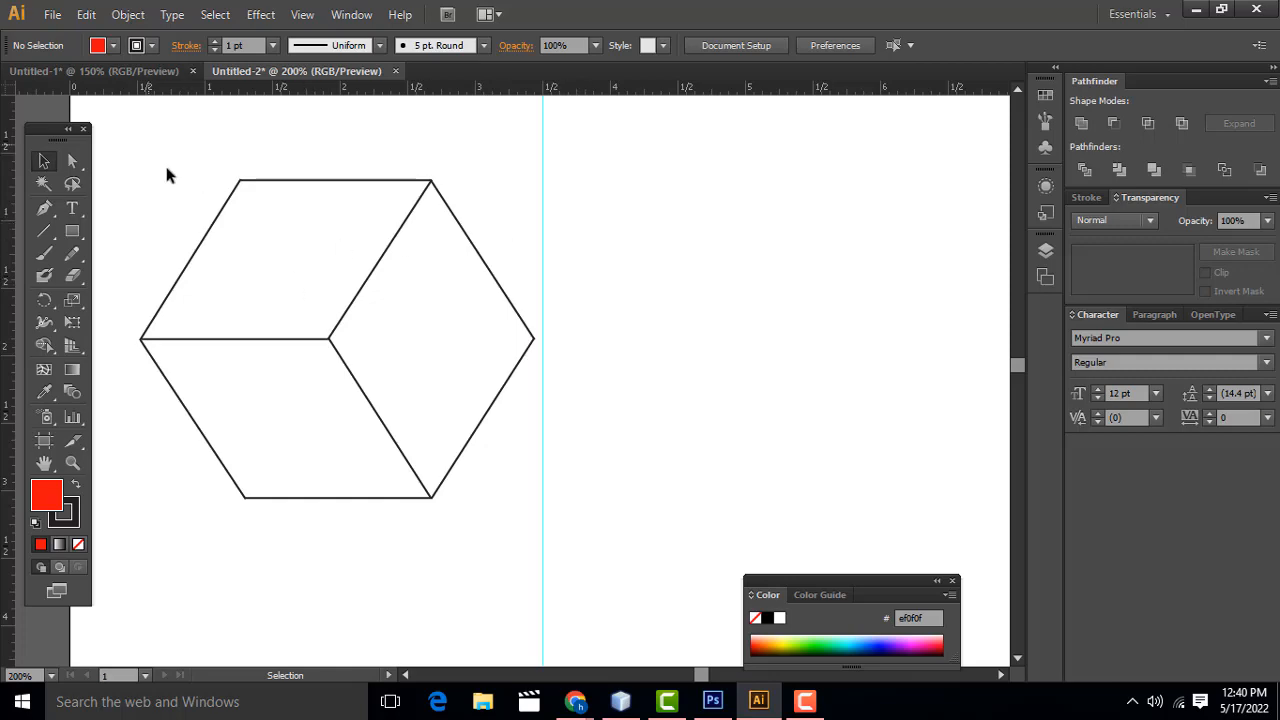
Select the grouped cube, try a custom fill colour, and apply the red be1e2d swatch as its fill
{"action": "left_click_drag", "start_coordinate": [167, 175], "coordinate": [535, 562]}
{"action": "double_click", "coordinate": [52, 498]}
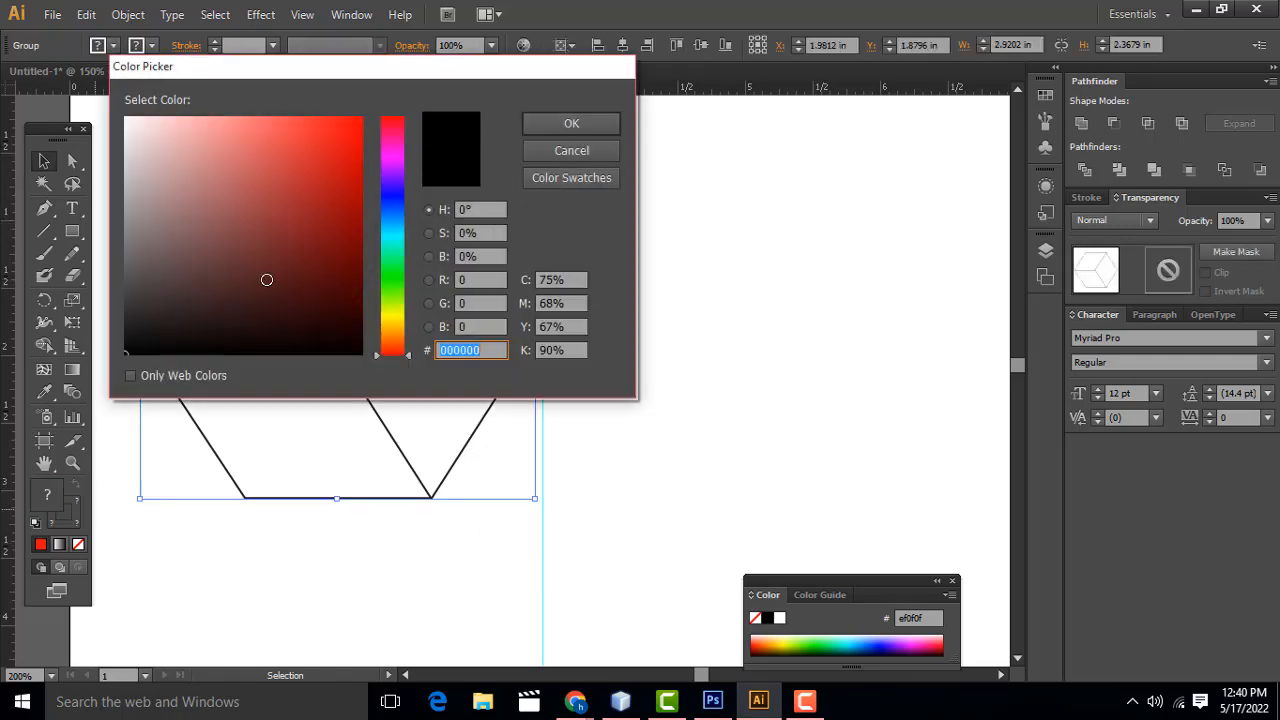
{"action": "left_click", "coordinate": [361, 151]}
{"action": "left_click", "coordinate": [591, 125]}
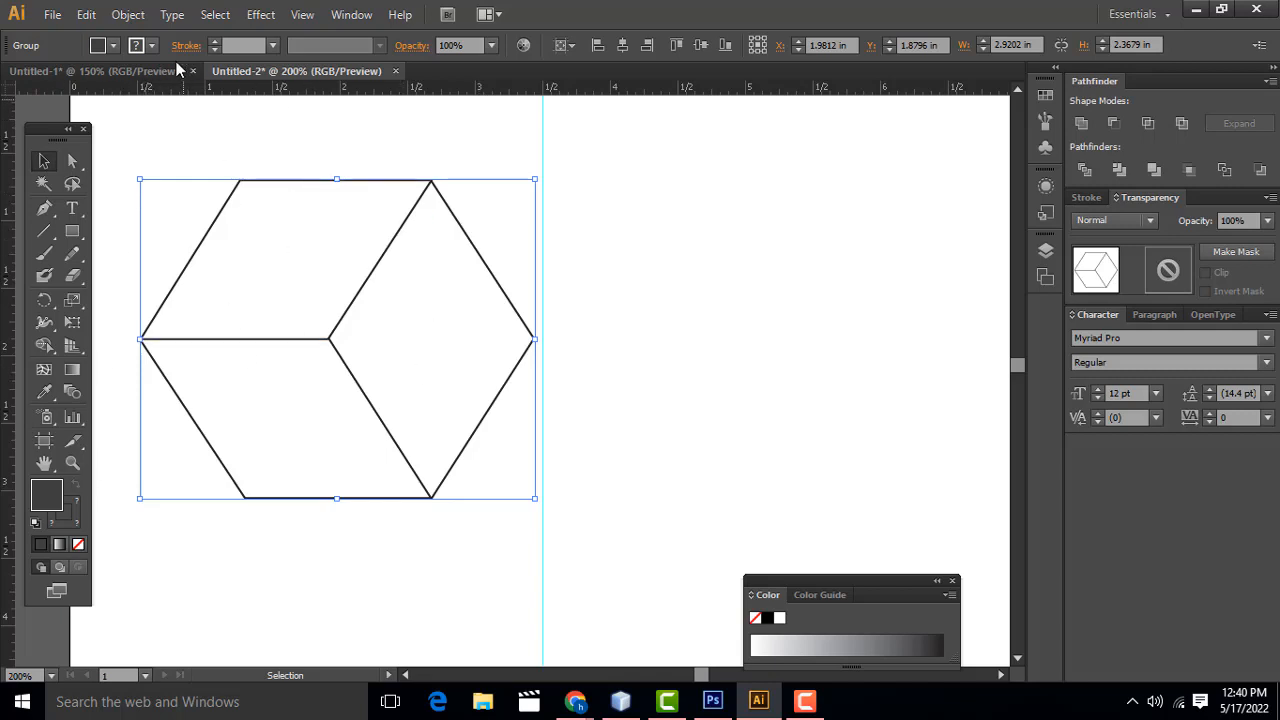
{"action": "left_click", "coordinate": [113, 45]}
{"action": "left_click", "coordinate": [144, 79]}
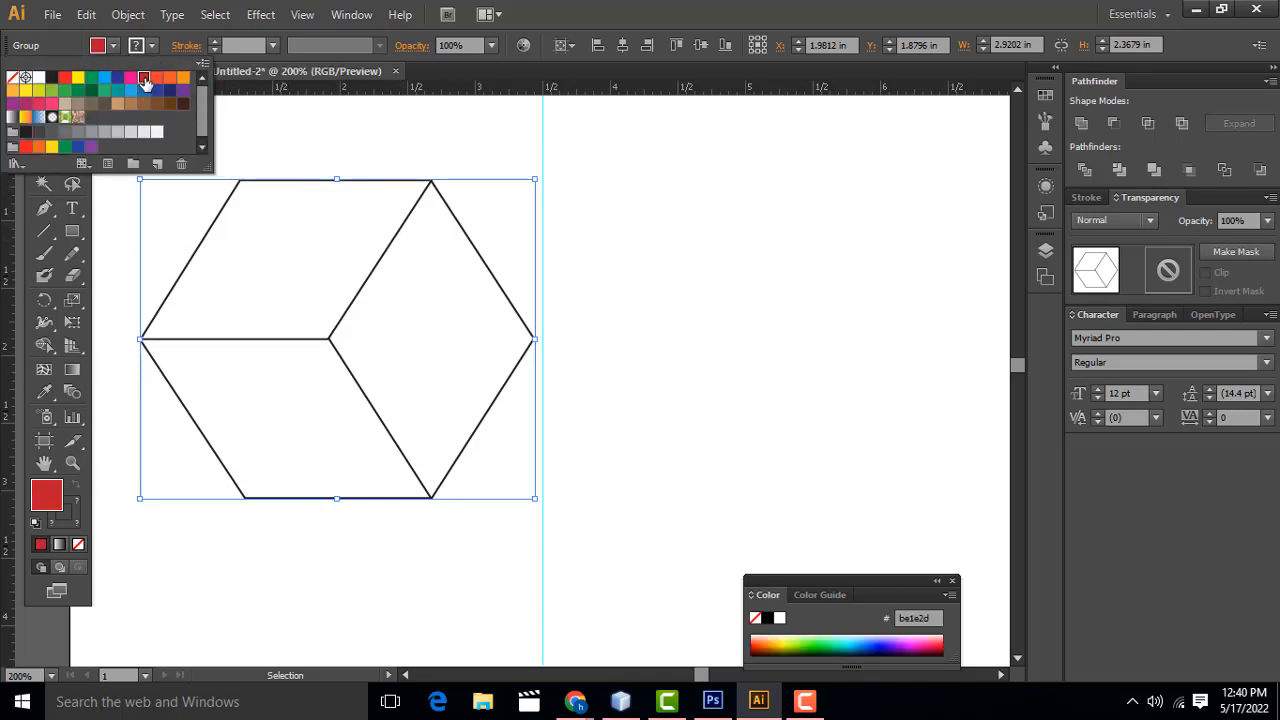
{"action": "left_click", "coordinate": [572, 280]}
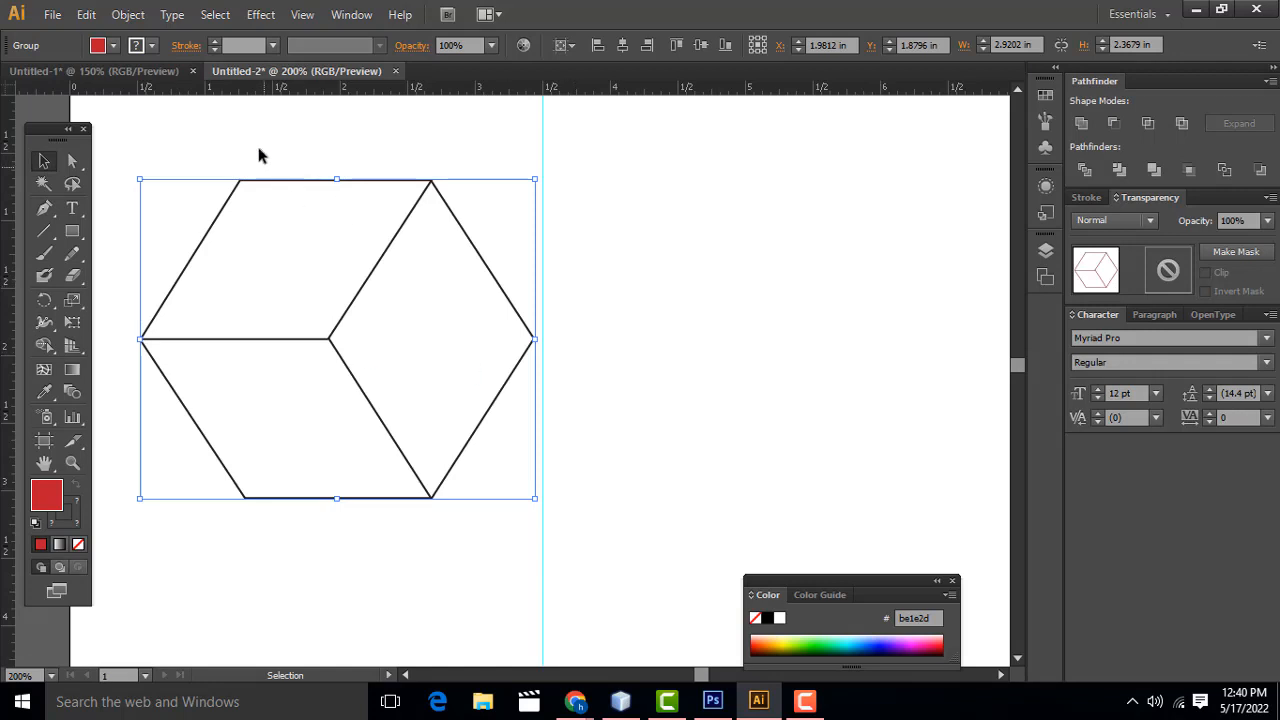
{"action": "left_click", "coordinate": [152, 163]}
{"action": "left_click", "coordinate": [206, 240]}
{"action": "left_click", "coordinate": [212, 437], "text": "shift"}
{"action": "left_click", "coordinate": [284, 497], "text": "shift"}
{"action": "left_click", "coordinate": [322, 323]}
{"action": "left_click", "coordinate": [314, 338]}
{"action": "left_click", "coordinate": [588, 425]}
Run the Clean Up path command with the grouped cube selected
{"action": "left_click_drag", "start_coordinate": [577, 478], "coordinate": [130, 156]}
{"action": "left_click", "coordinate": [128, 14]}
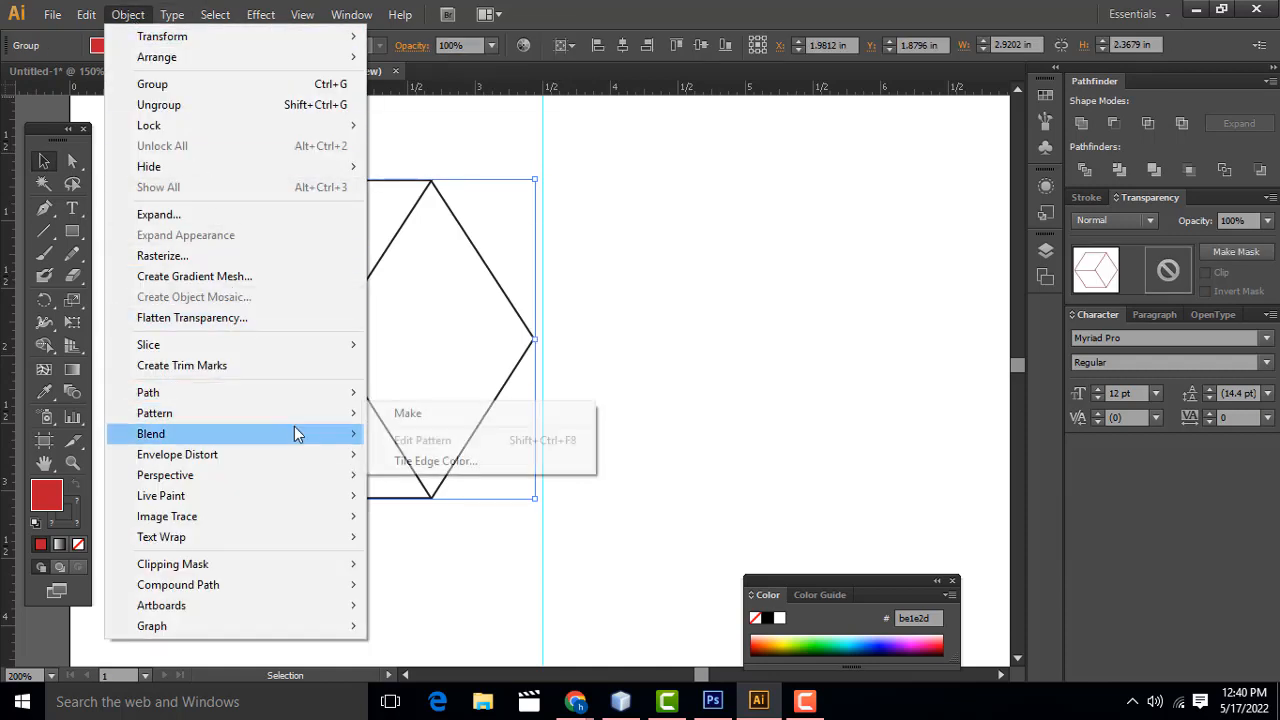
{"action": "mouse_move", "coordinate": [304, 400]}
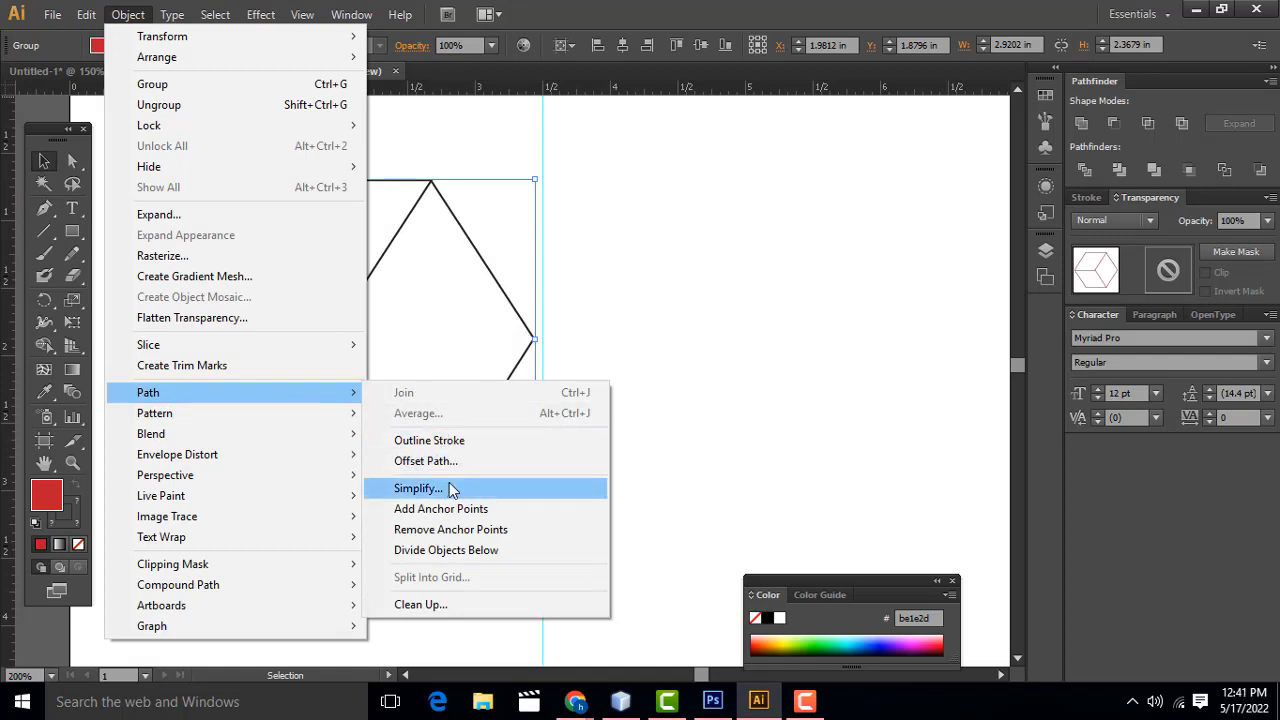
{"action": "left_click", "coordinate": [420, 604]}
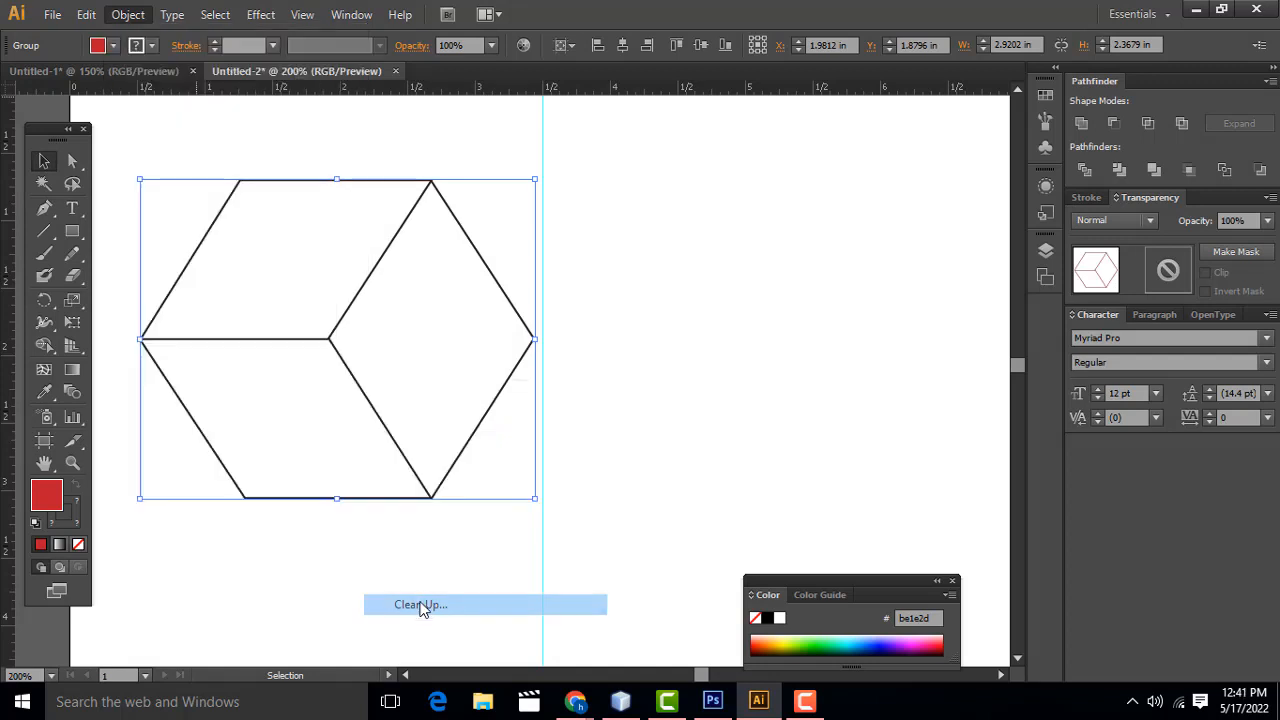
{"action": "left_click", "coordinate": [592, 410]}
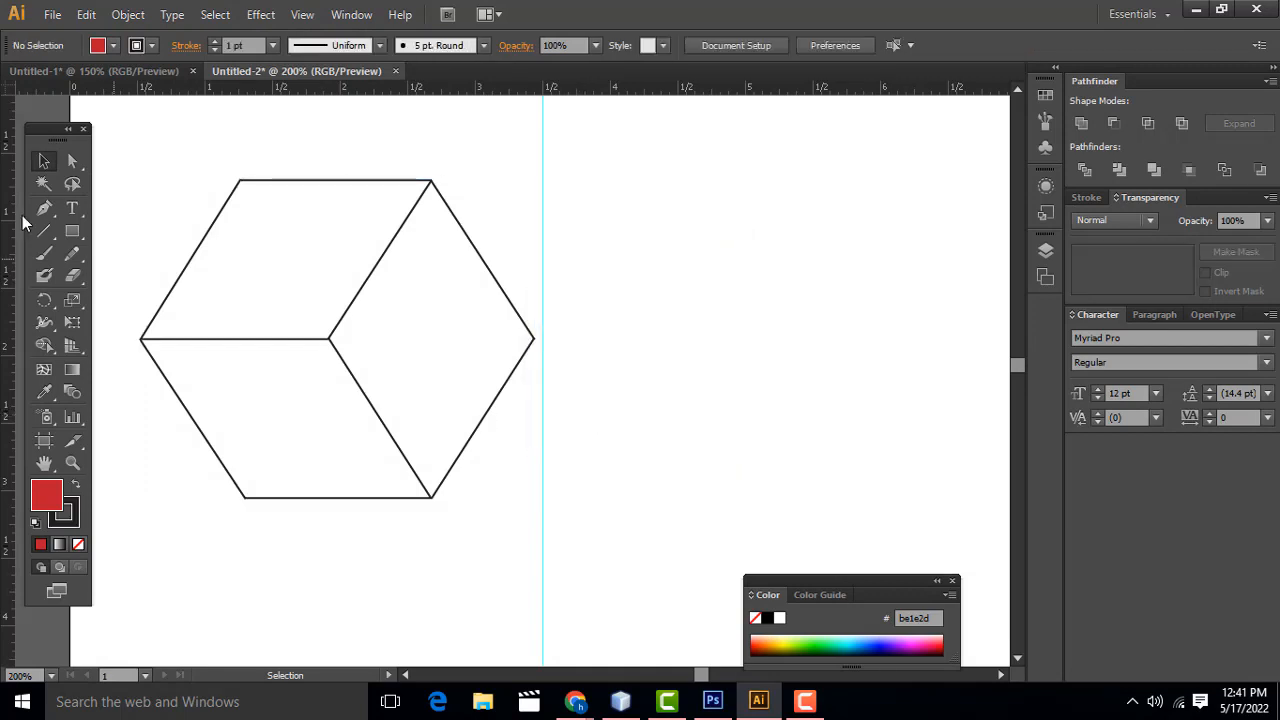
Select the whole cube group, join its lines as paths, and deselect it
{"action": "left_click_drag", "start_coordinate": [131, 131], "coordinate": [550, 562]}
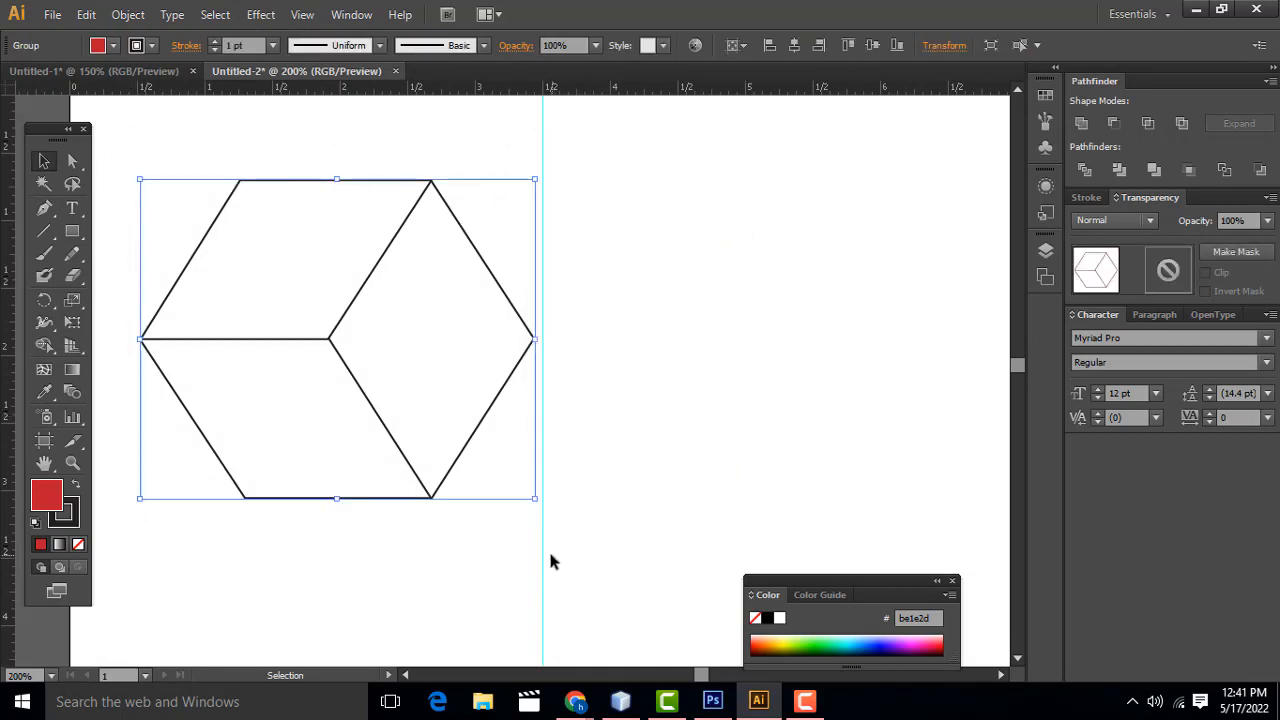
{"action": "left_click", "coordinate": [128, 14]}
{"action": "mouse_move", "coordinate": [228, 396]}
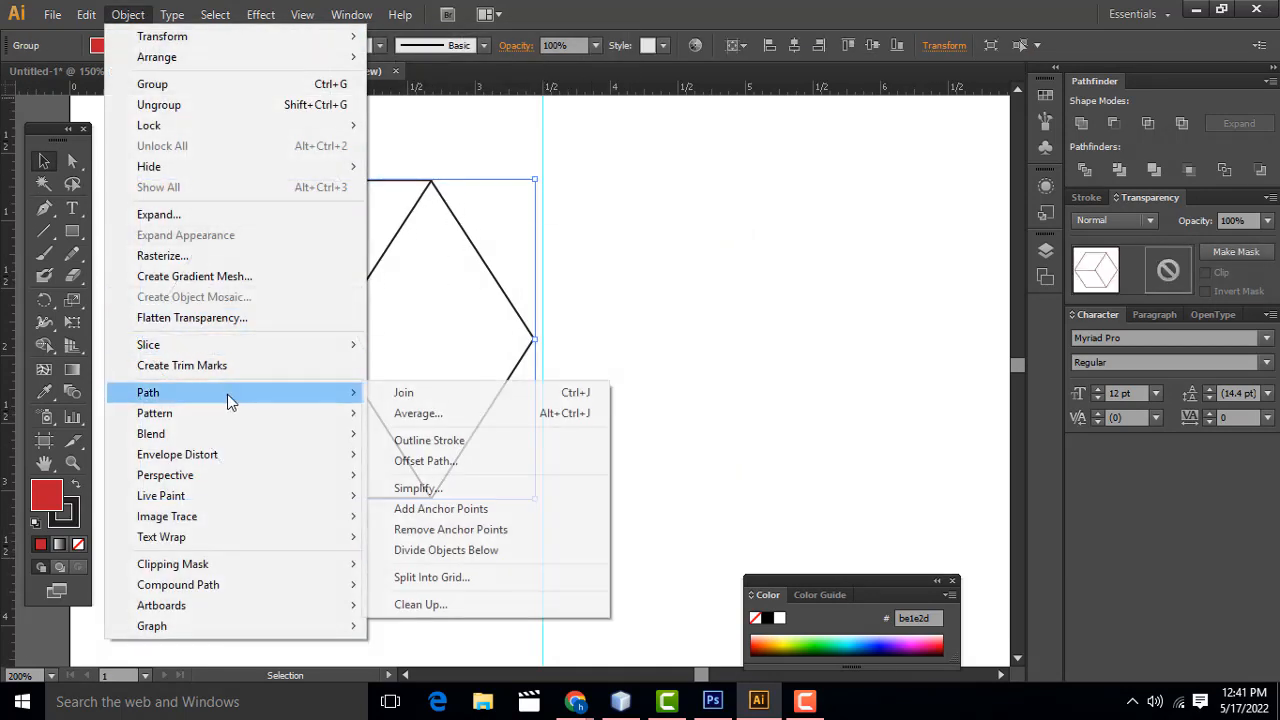
{"action": "left_click", "coordinate": [425, 392]}
{"action": "left_click", "coordinate": [692, 266]}
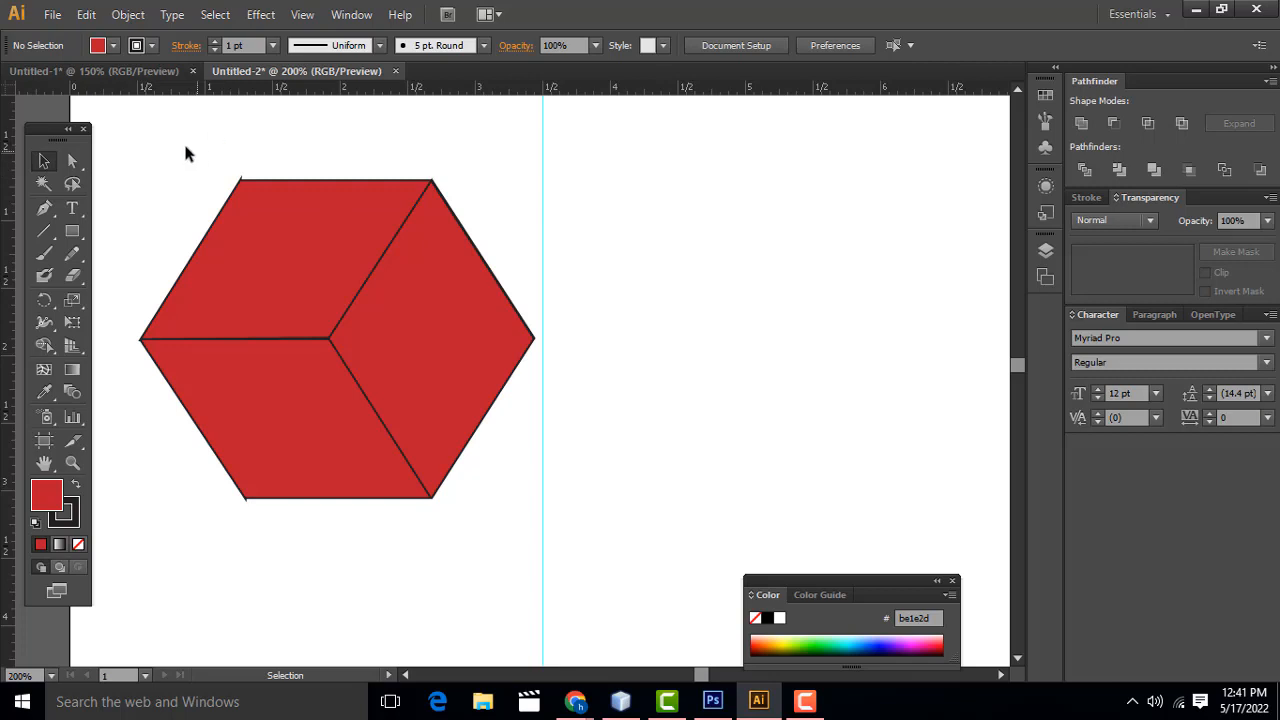
Fill the whole joined cube with bright green 0bf742, and deselect it
{"action": "left_click_drag", "start_coordinate": [185, 153], "coordinate": [624, 565]}
{"action": "left_click", "coordinate": [65, 511]}
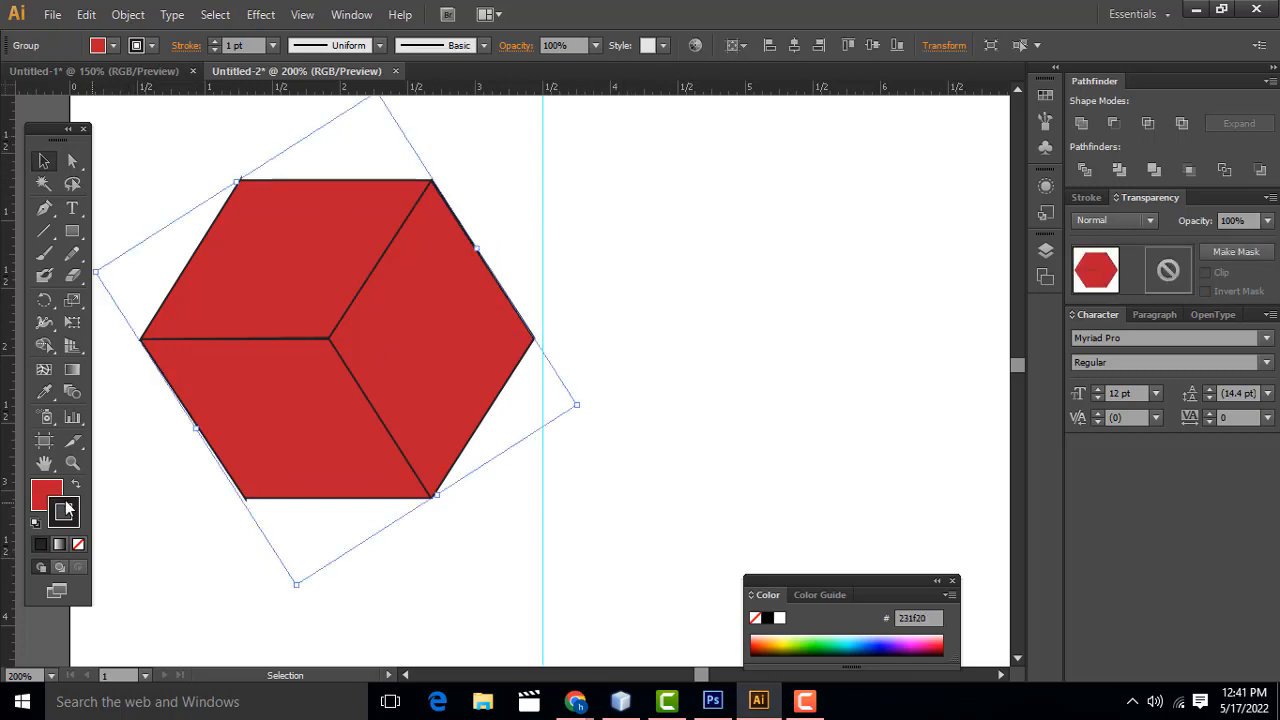
{"action": "double_click", "coordinate": [47, 492]}
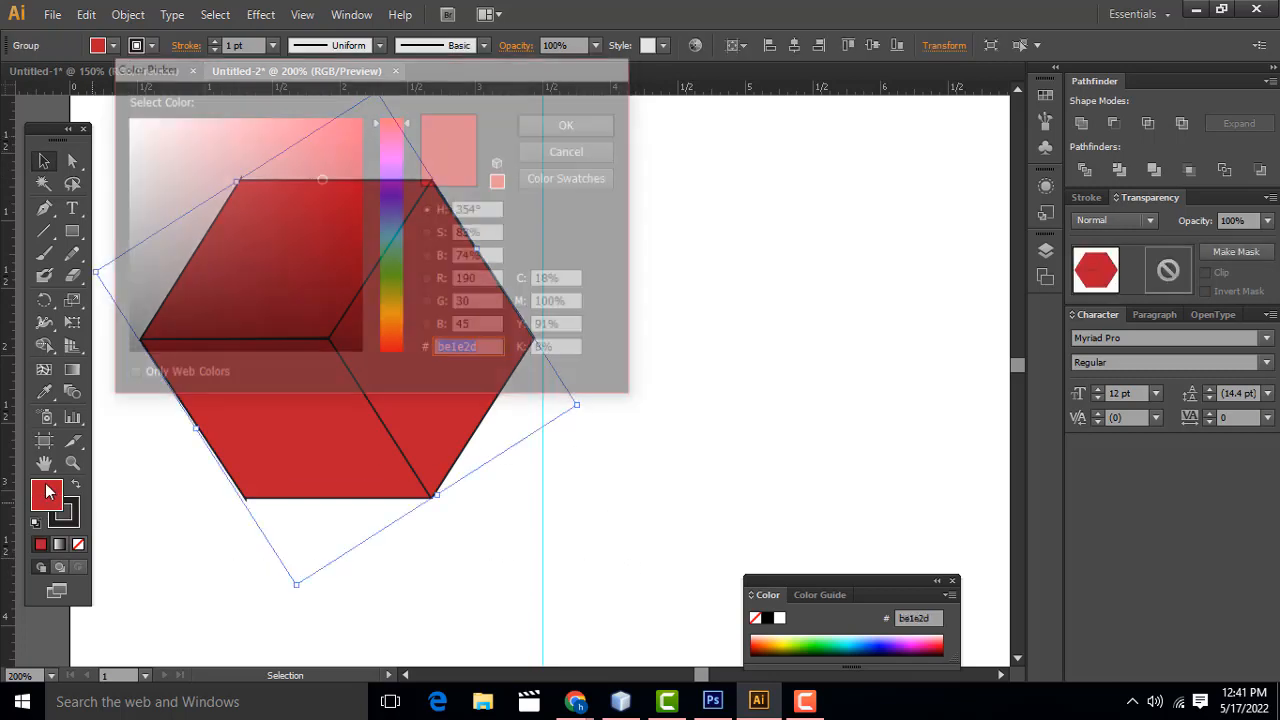
{"action": "left_click", "coordinate": [400, 273]}
{"action": "left_click_drag", "start_coordinate": [308, 200], "coordinate": [360, 122]}
{"action": "left_click", "coordinate": [571, 123]}
{"action": "left_click", "coordinate": [573, 185]}
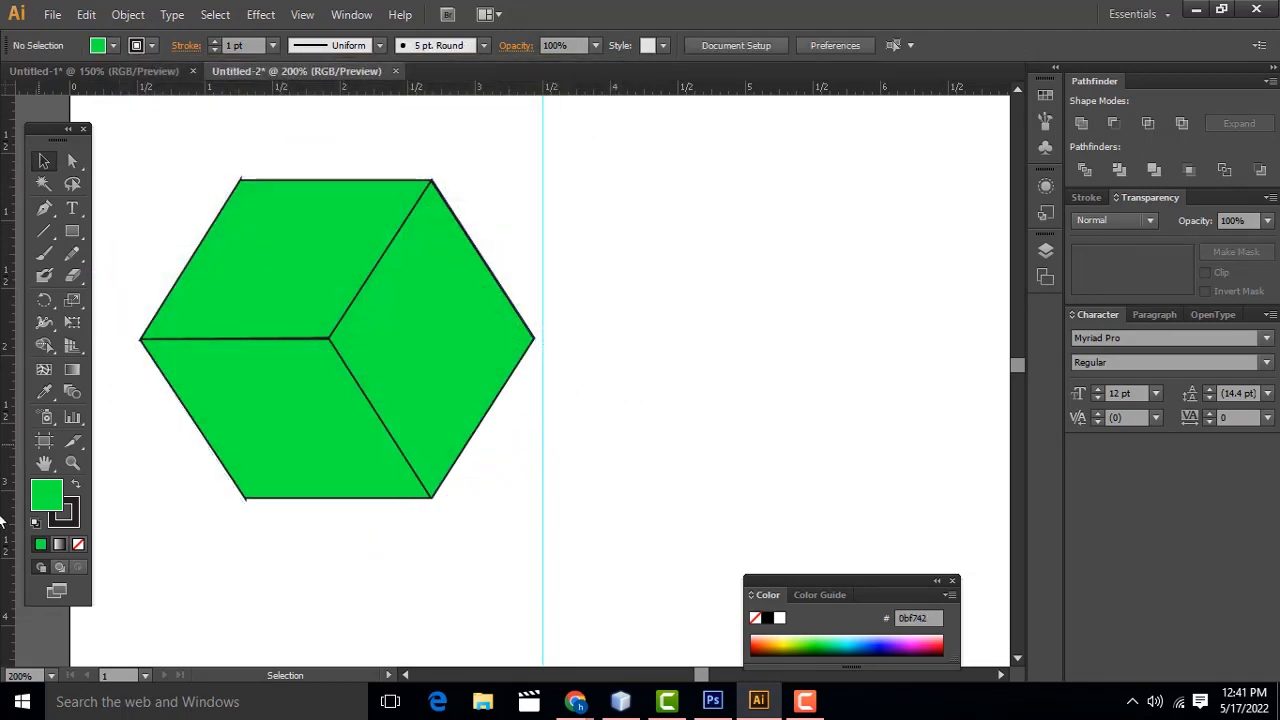
Set the fill colour to blue 1037f9 with nothing selected
{"action": "double_click", "coordinate": [50, 505]}
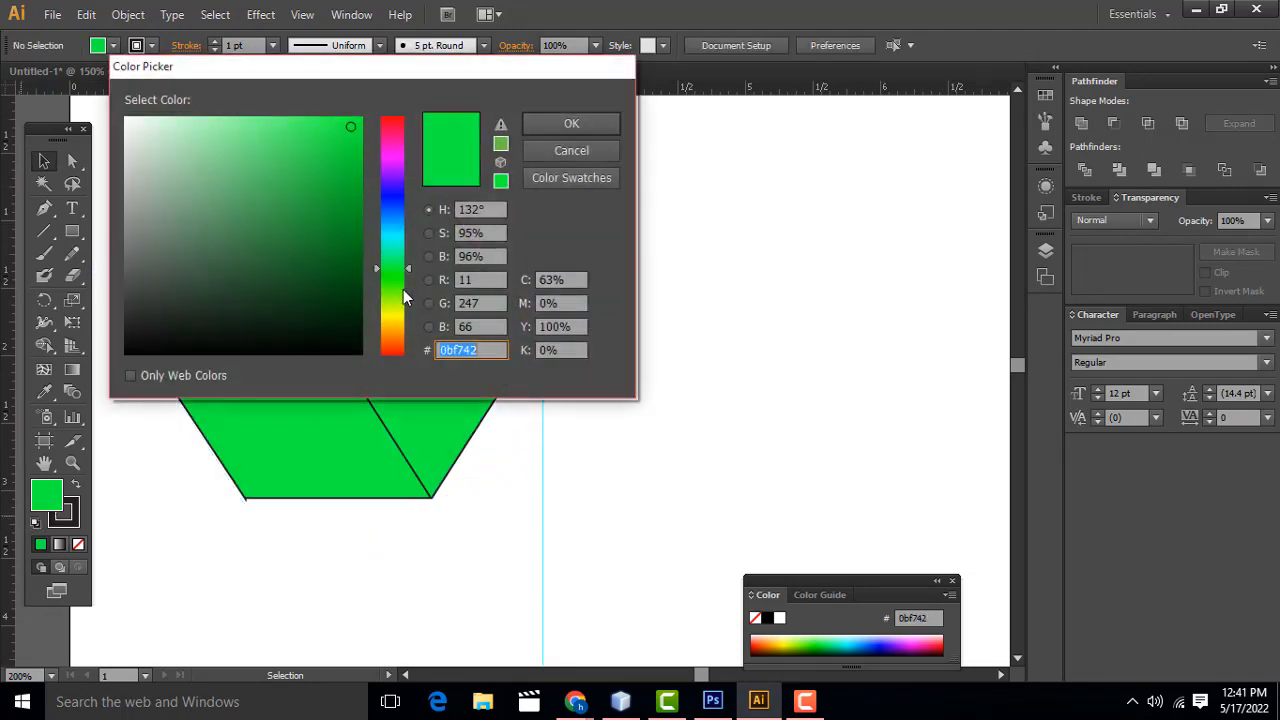
{"action": "left_click", "coordinate": [403, 204]}
{"action": "left_click_drag", "start_coordinate": [257, 194], "coordinate": [349, 121]}
{"action": "left_click", "coordinate": [576, 123]}
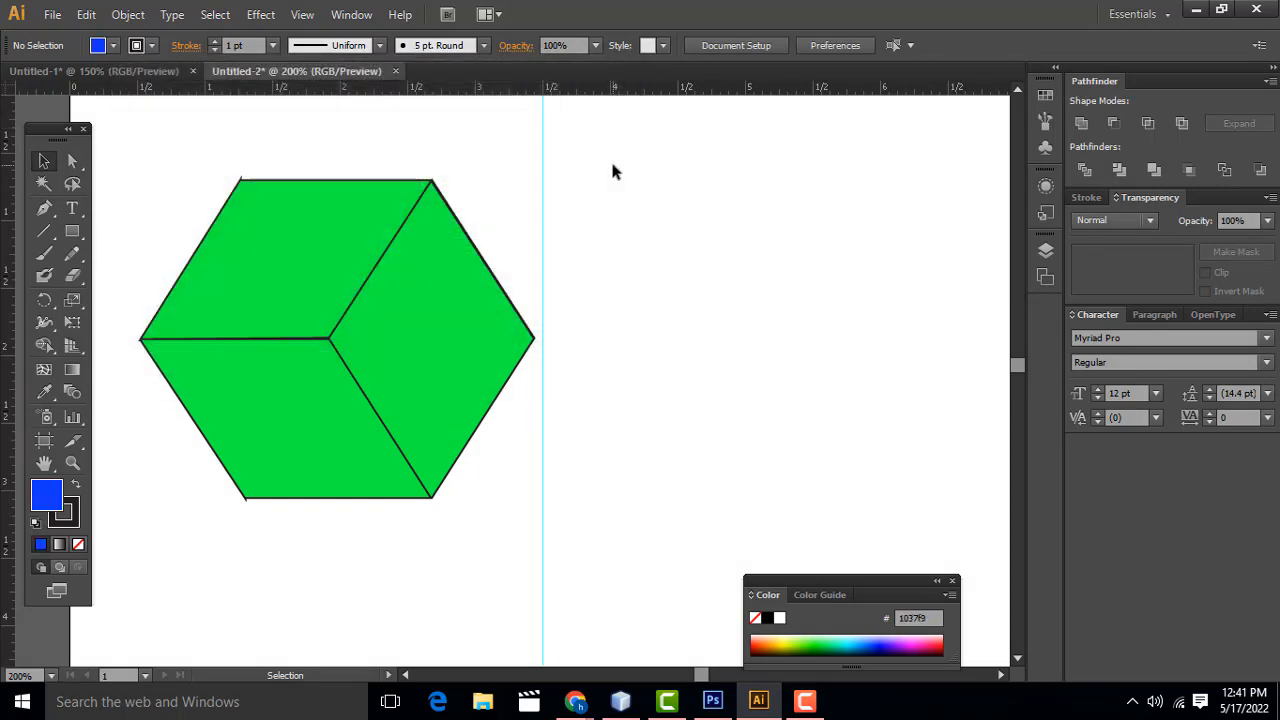
Select the whole cube group and fill it with blue 2164f9
{"action": "left_click_drag", "start_coordinate": [149, 149], "coordinate": [516, 568]}
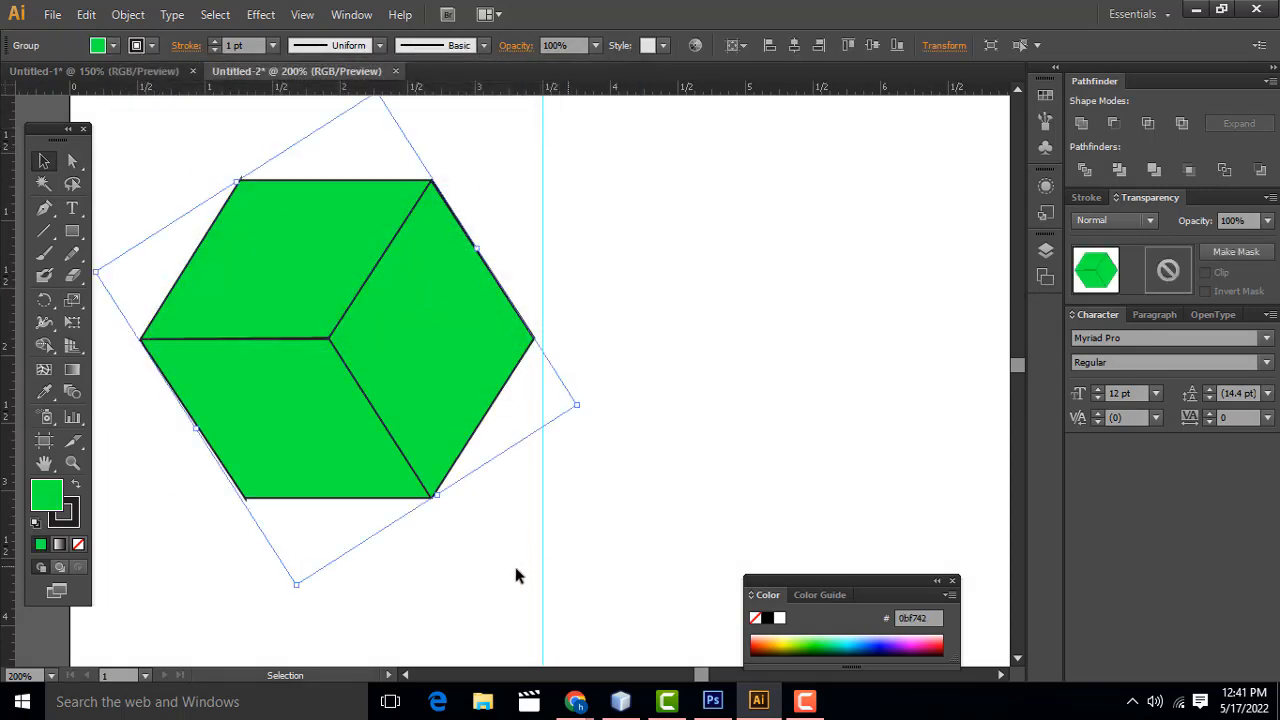
{"action": "double_click", "coordinate": [50, 515]}
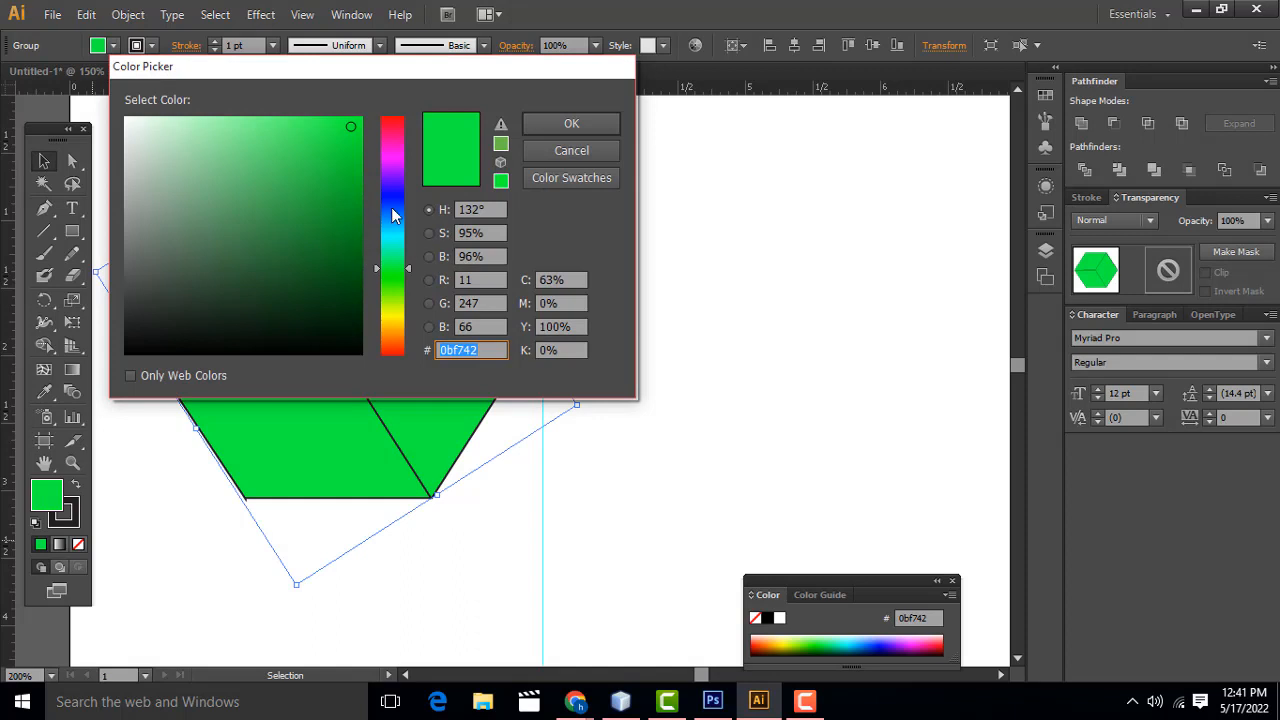
{"action": "left_click", "coordinate": [391, 208]}
{"action": "left_click", "coordinate": [338, 121]}
{"action": "left_click", "coordinate": [572, 123]}
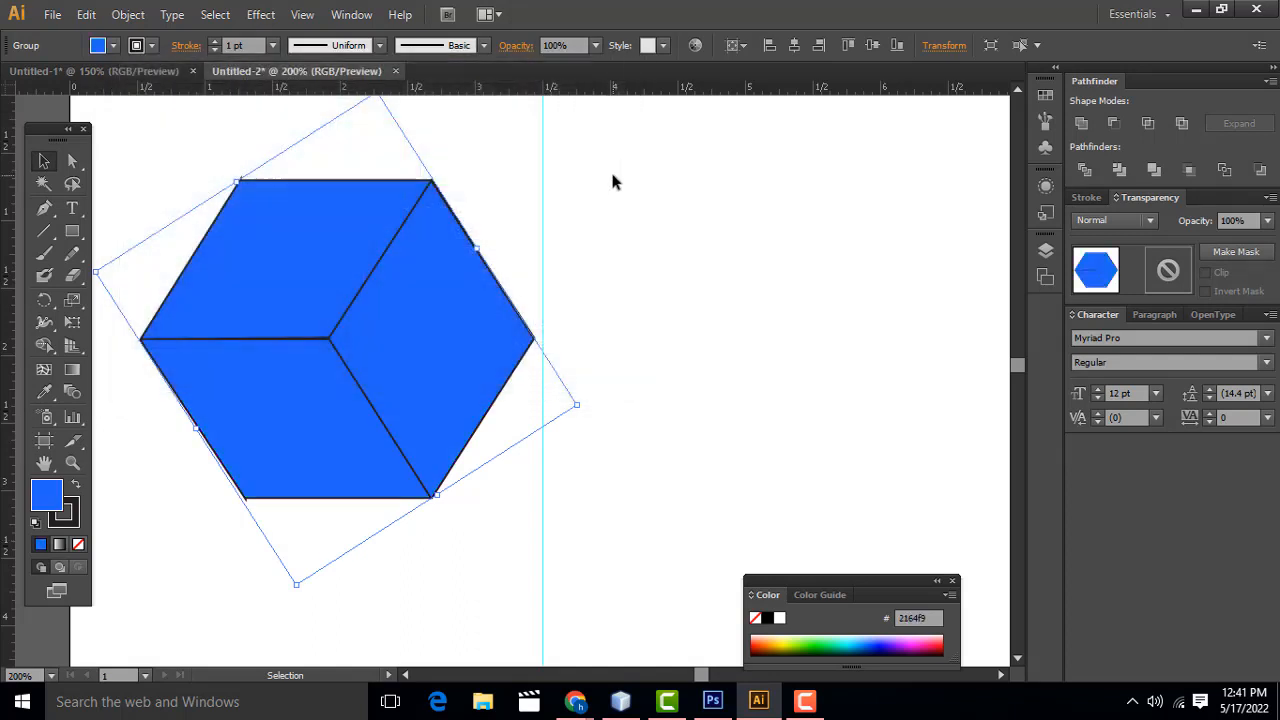
Scale the blue cube down to about 0.9 in wide and move it near the page's upper edge
{"action": "left_click", "coordinate": [655, 185]}
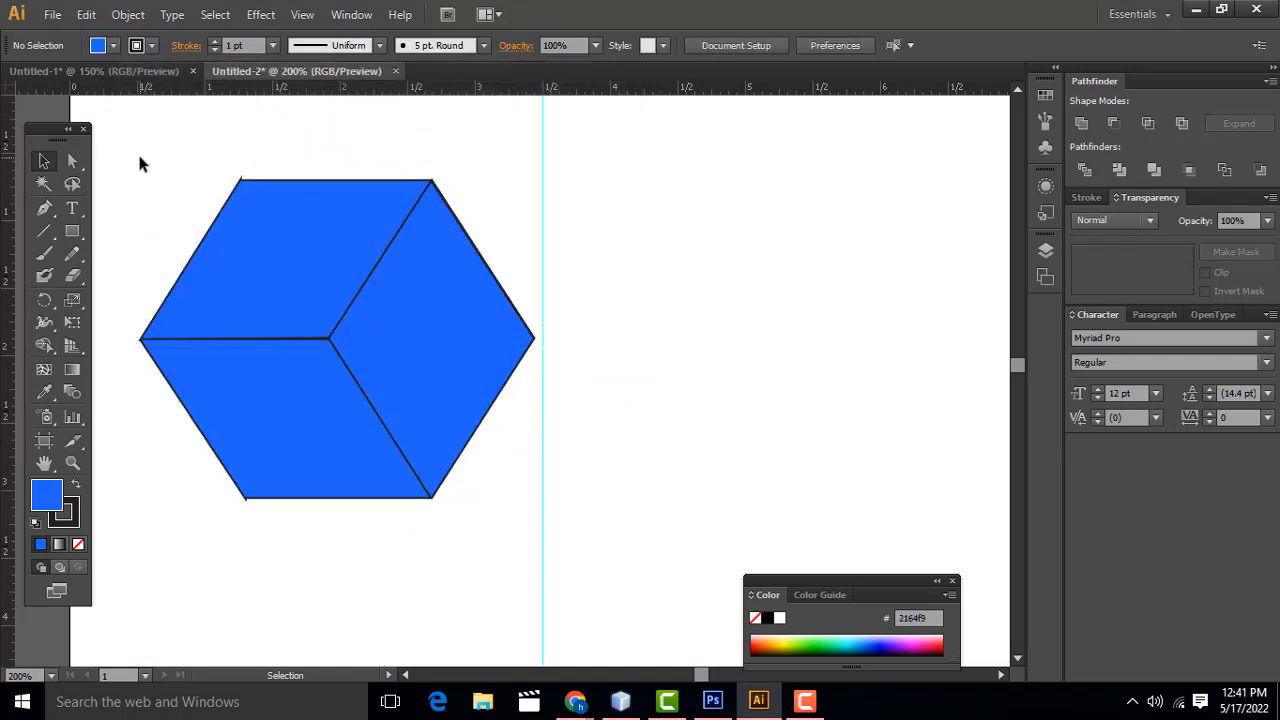
{"action": "left_click_drag", "start_coordinate": [140, 158], "coordinate": [600, 565]}
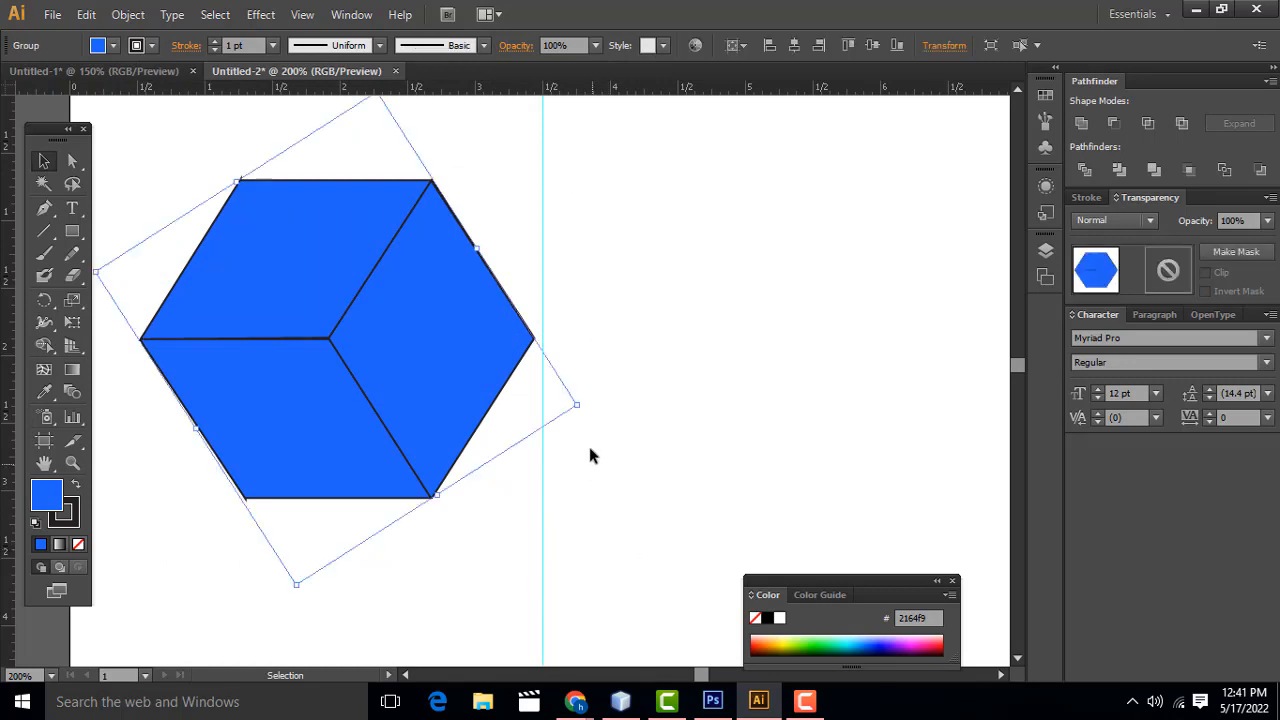
{"action": "left_click_drag", "start_coordinate": [580, 405], "coordinate": [309, 387]}
{"action": "left_click_drag", "start_coordinate": [230, 298], "coordinate": [444, 190]}
{"action": "left_click", "coordinate": [742, 345]}
{"action": "scroll", "coordinate": [742, 345], "scroll_direction": "up", "scroll_amount": 1}
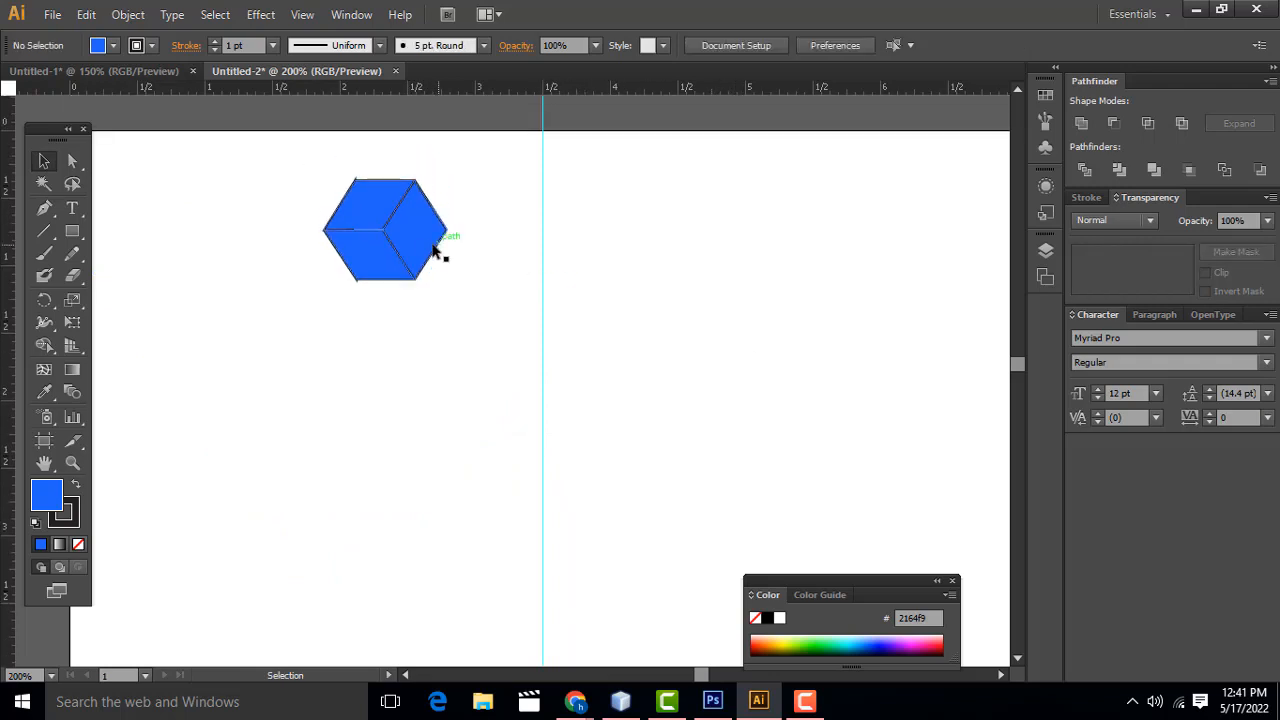
Duplicate the small cube to form a horizontal row of five spaced cubes across the upper page, and deselect
{"action": "left_click_drag", "start_coordinate": [435, 252], "coordinate": [840, 278]}
{"action": "left_click", "coordinate": [669, 311]}
{"action": "left_click", "coordinate": [733, 301]}
{"action": "scroll", "coordinate": [865, 316], "scroll_direction": "down", "scroll_amount": 1}
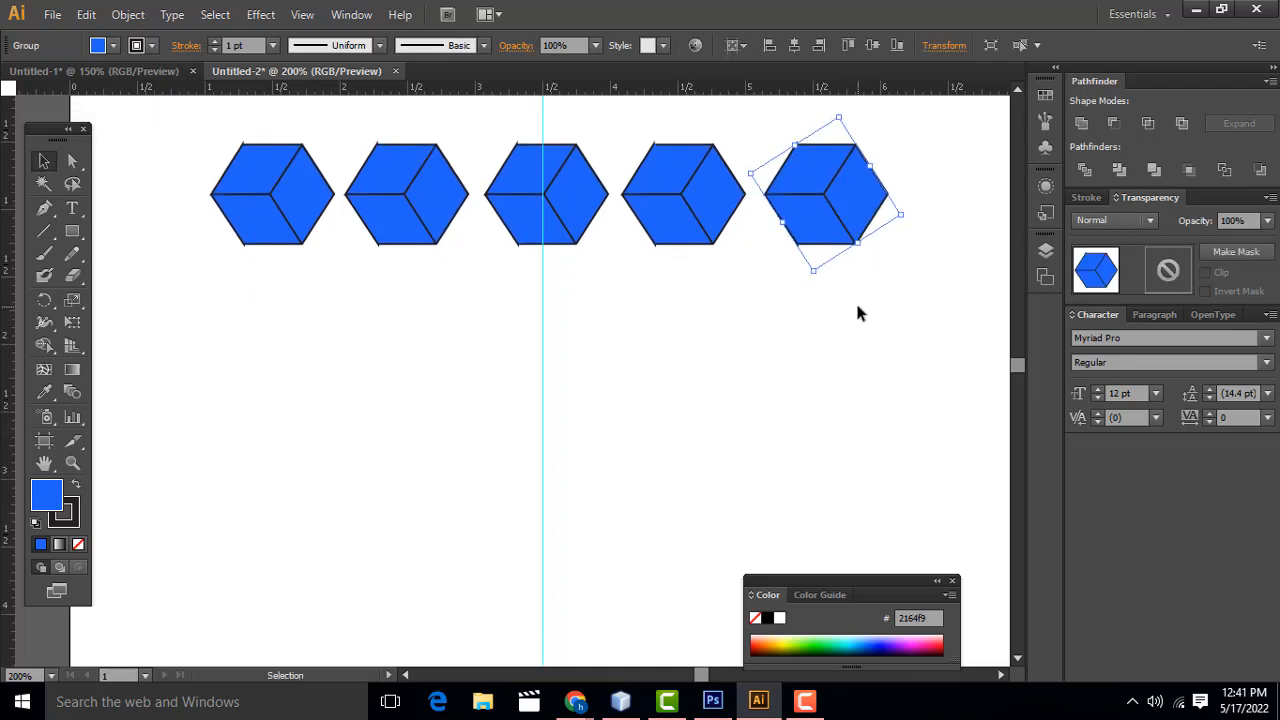
{"action": "key", "text": "ctrl+minus"}
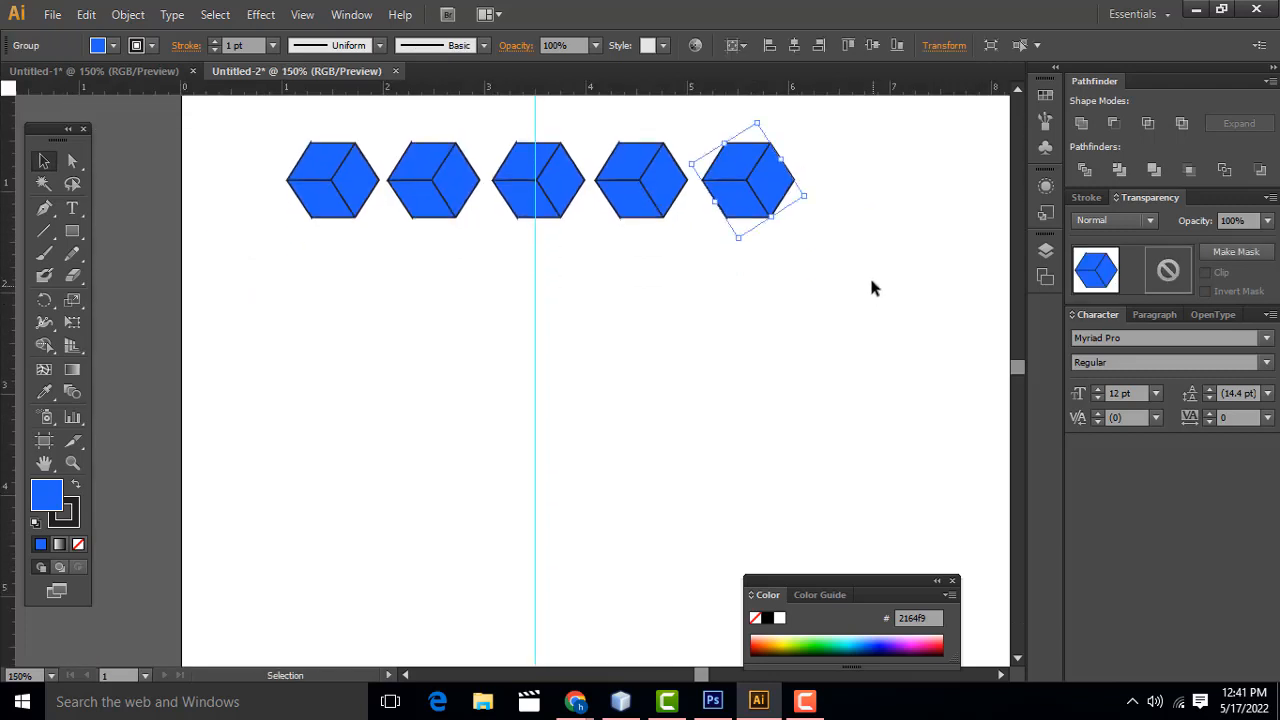
{"action": "scroll", "coordinate": [871, 288], "scroll_direction": "down", "scroll_amount": 1}
{"action": "left_click", "coordinate": [871, 288]}
Duplicate the row's rightmost cube four times in a diagonal line running down and inward to the vertical guide, and deselect
{"action": "left_click_drag", "start_coordinate": [766, 157], "coordinate": [602, 556]}
{"action": "left_click", "coordinate": [786, 354]}
{"action": "left_click", "coordinate": [722, 517]}
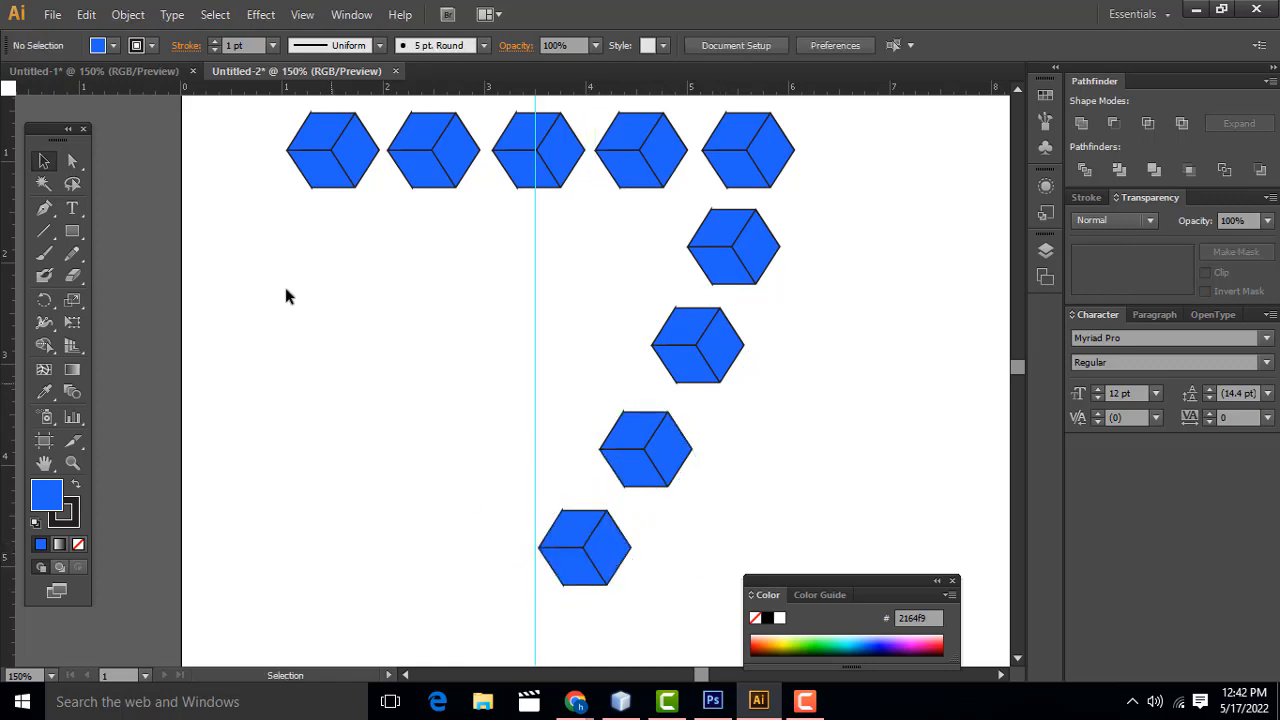
Duplicate the row's leftmost cube four times diagonally down toward the guide, closing the triangle of cubes, and deselect
{"action": "left_click_drag", "start_coordinate": [321, 161], "coordinate": [458, 462]}
{"action": "left_click_drag", "start_coordinate": [452, 452], "coordinate": [487, 548]}
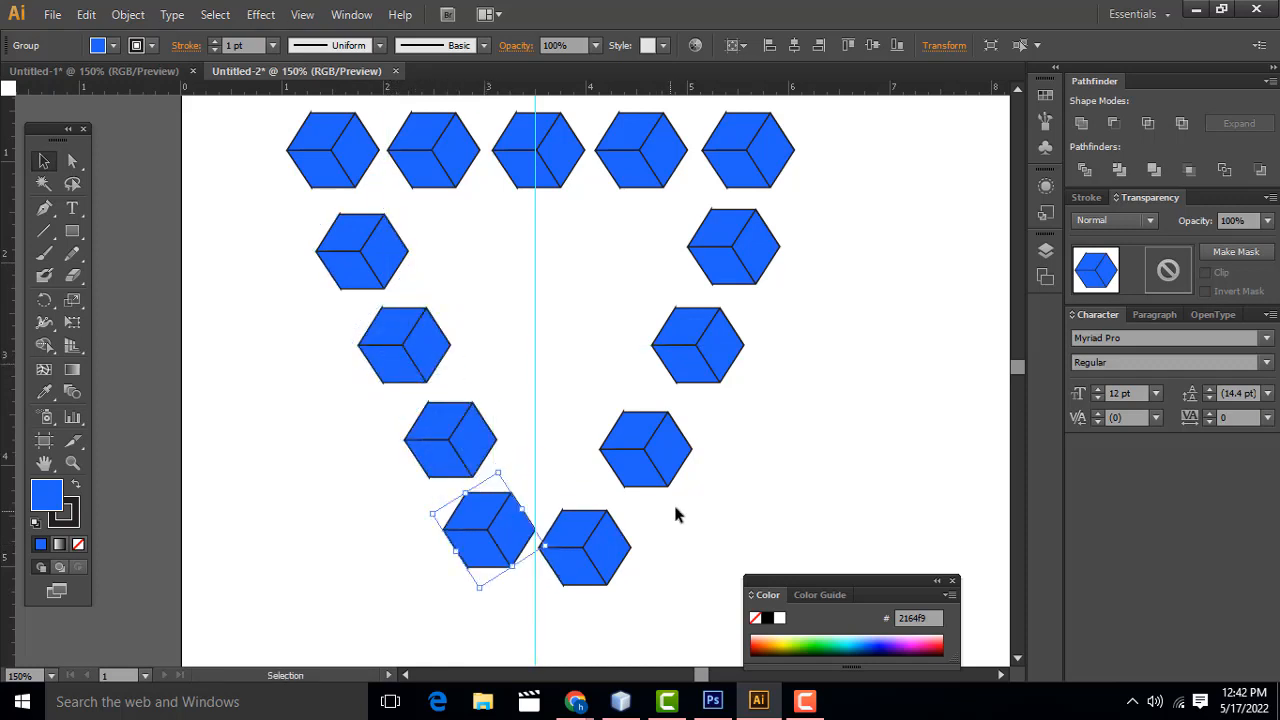
{"action": "left_click", "coordinate": [843, 450]}
Shift the two lowest cubes on the triangle's right side slightly up and right to even the spacing, and deselect
{"action": "scroll", "coordinate": [843, 450], "scroll_direction": "up", "scroll_amount": 2}
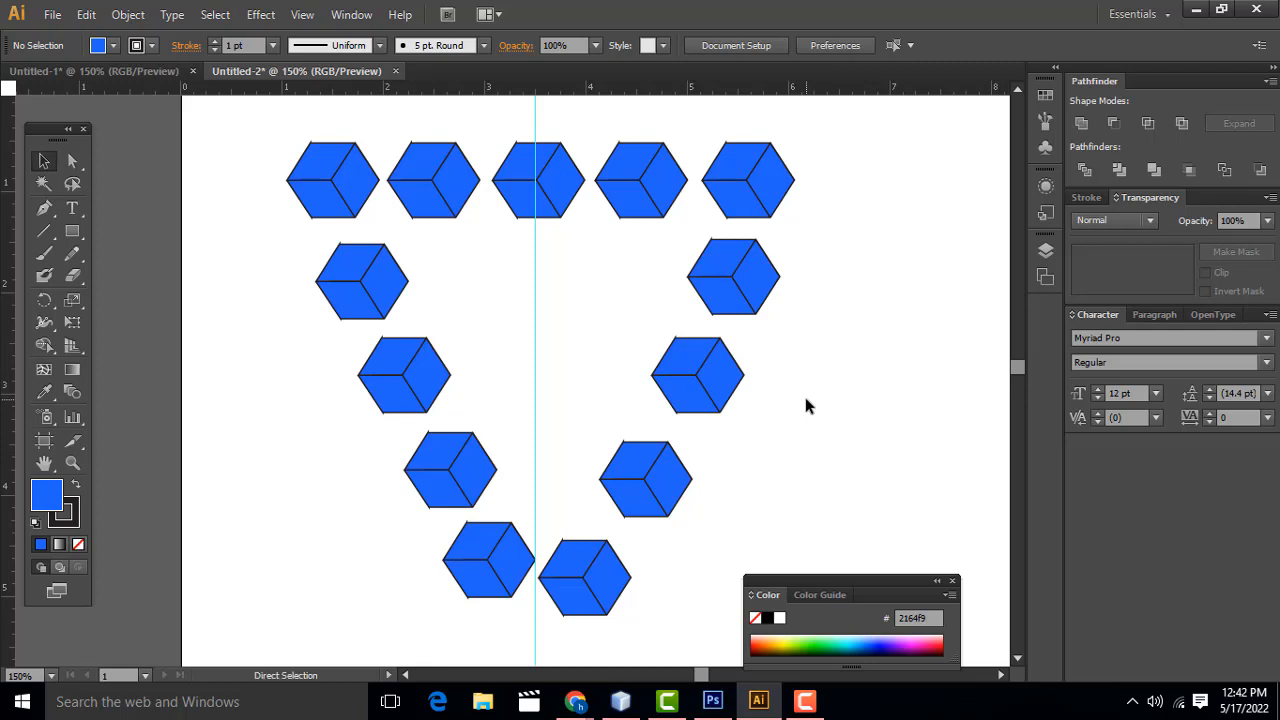
{"action": "key", "text": "ctrl+="}
{"action": "scroll", "coordinate": [806, 403], "scroll_direction": "down", "scroll_amount": 4}
{"action": "left_click_drag", "start_coordinate": [712, 470], "coordinate": [719, 458]}
{"action": "left_click_drag", "start_coordinate": [631, 557], "coordinate": [637, 545]}
{"action": "left_click", "coordinate": [783, 503]}
{"action": "scroll", "coordinate": [876, 468], "scroll_direction": "up", "scroll_amount": 7}
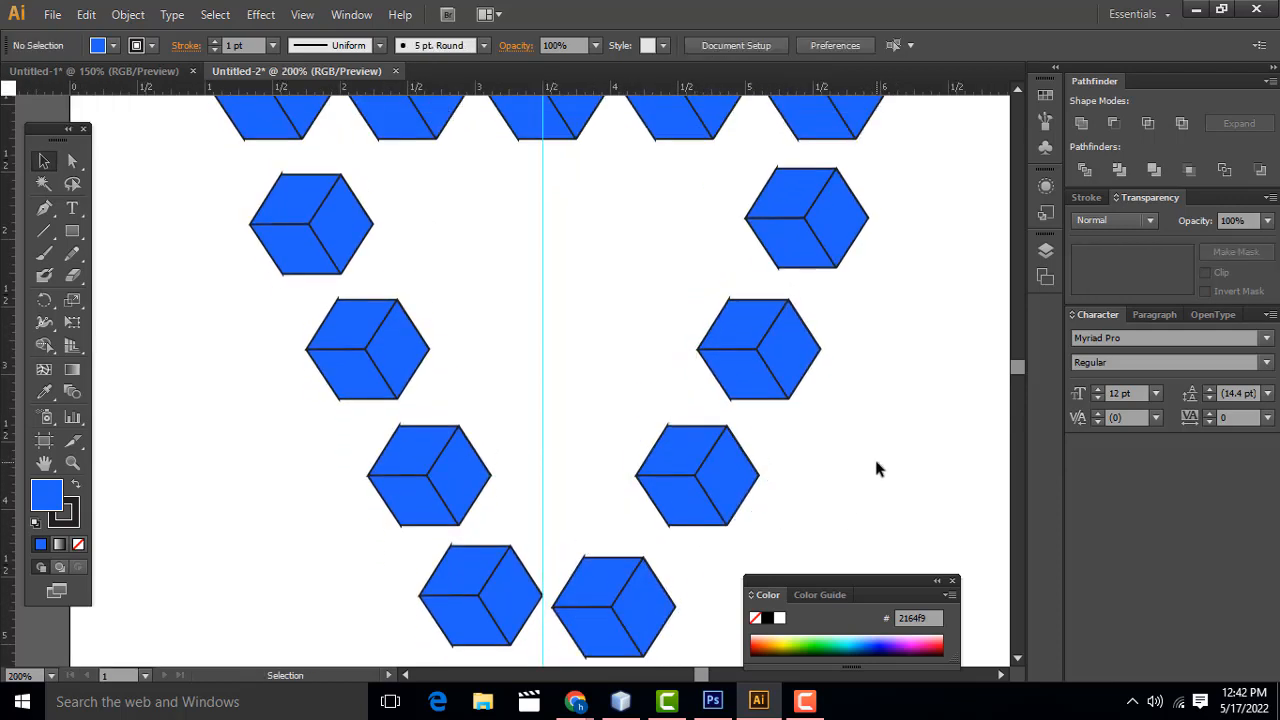
{"action": "key", "text": "ctrl+minus"}
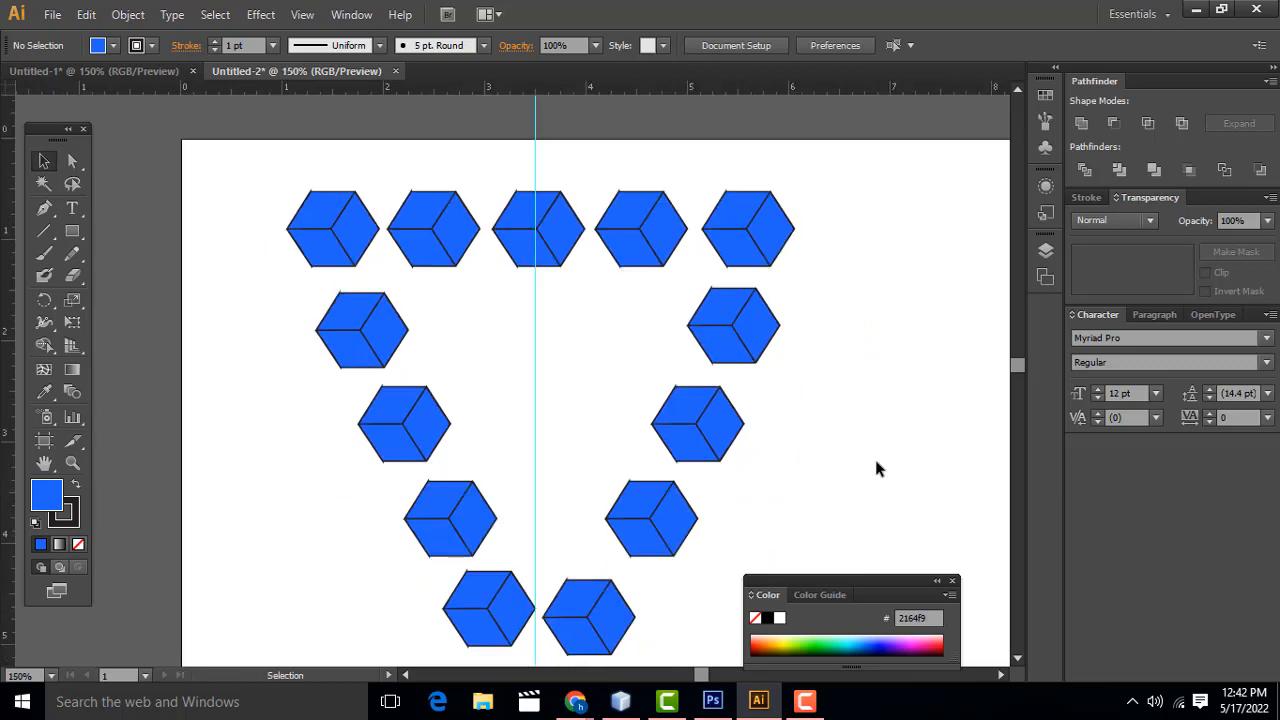
{"action": "scroll", "coordinate": [875, 467], "scroll_direction": "down", "scroll_amount": 3}
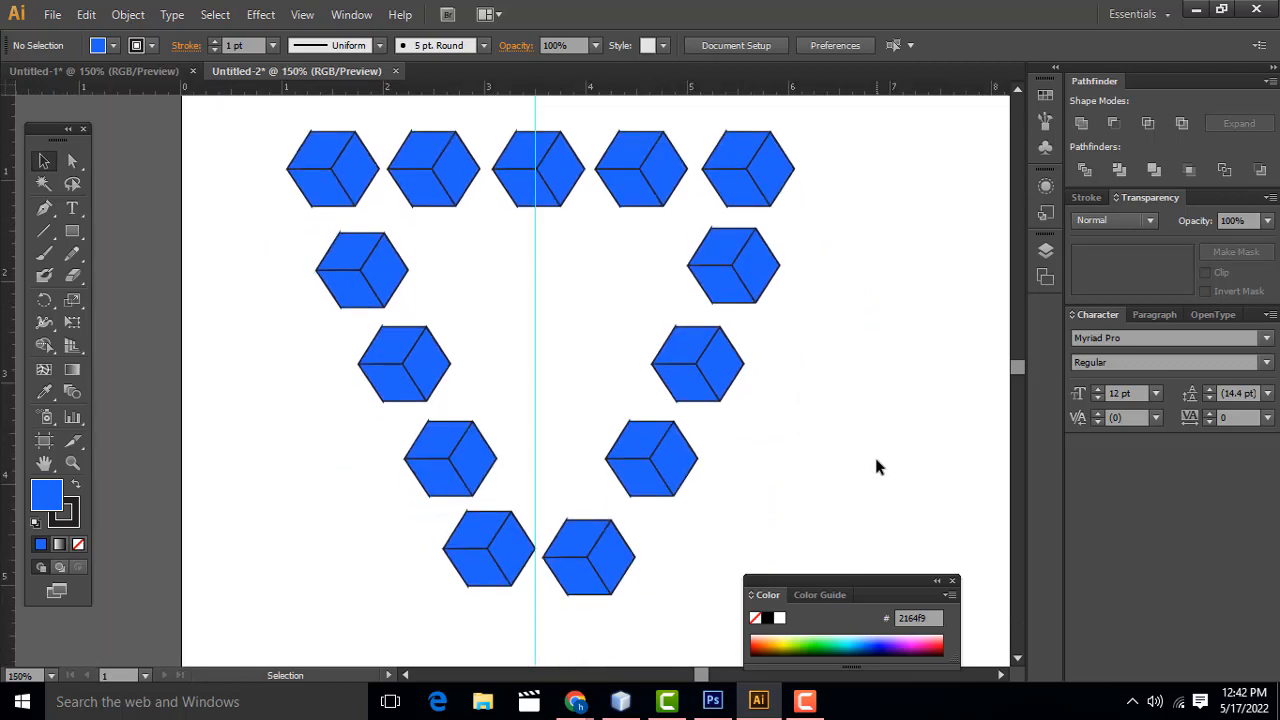
{"action": "left_click", "coordinate": [805, 703]}
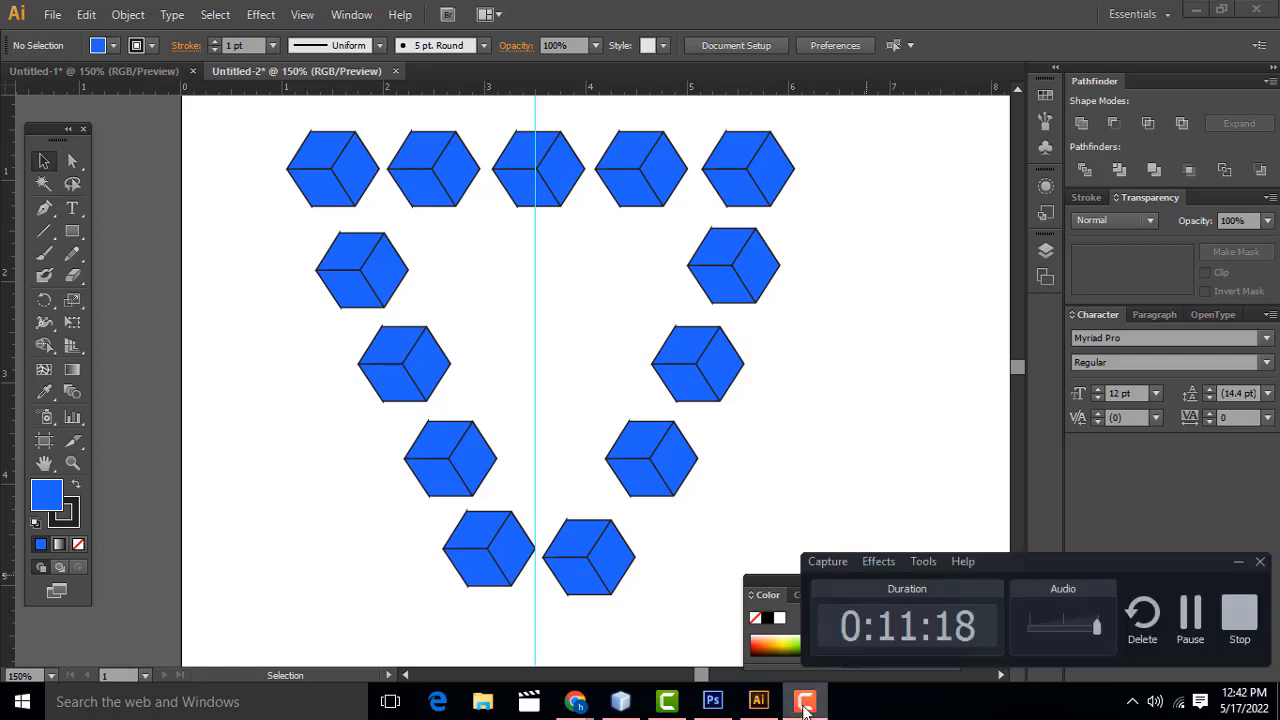